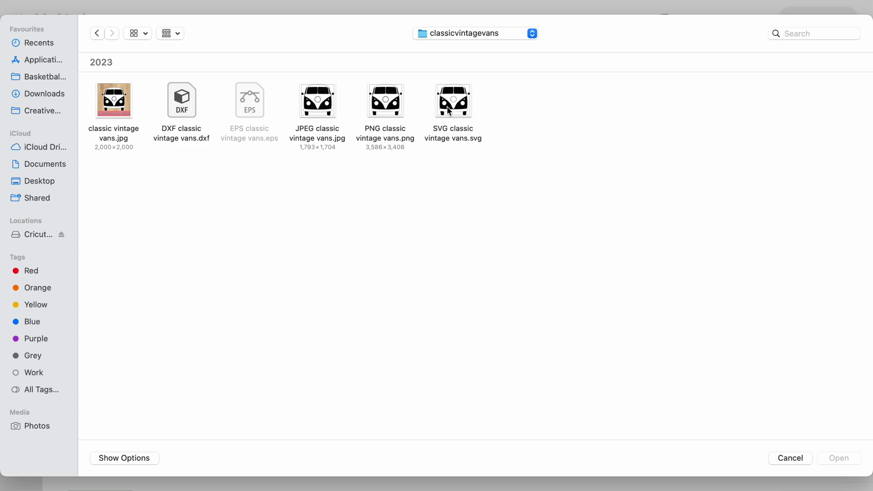
Step: Upload SVG classic vintage vans.svg and add the van image to the canvas
{"action": "double_click", "coordinate": [458, 111]}
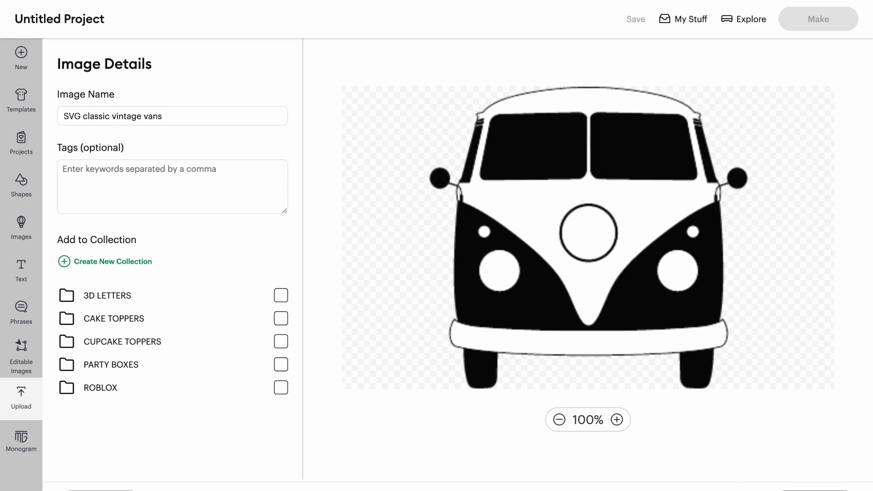
{"action": "left_click", "coordinate": [814, 489]}
Step: Insert a square shape and set its size to 28 × 28 cm
{"action": "left_click", "coordinate": [28, 188]}
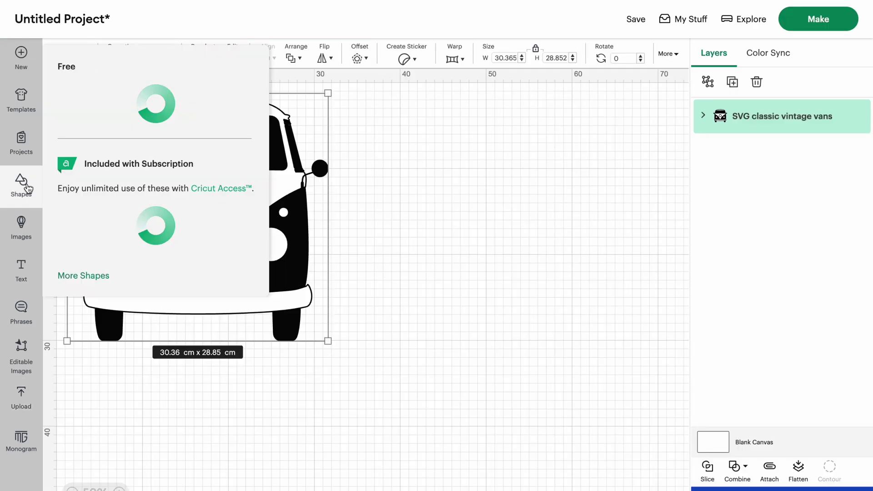
{"action": "left_click", "coordinate": [183, 255]}
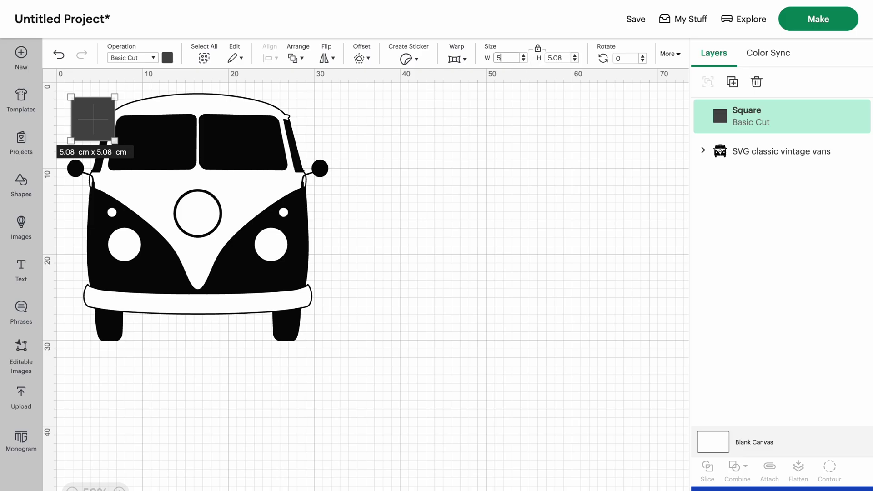
{"action": "key", "text": "Return"}
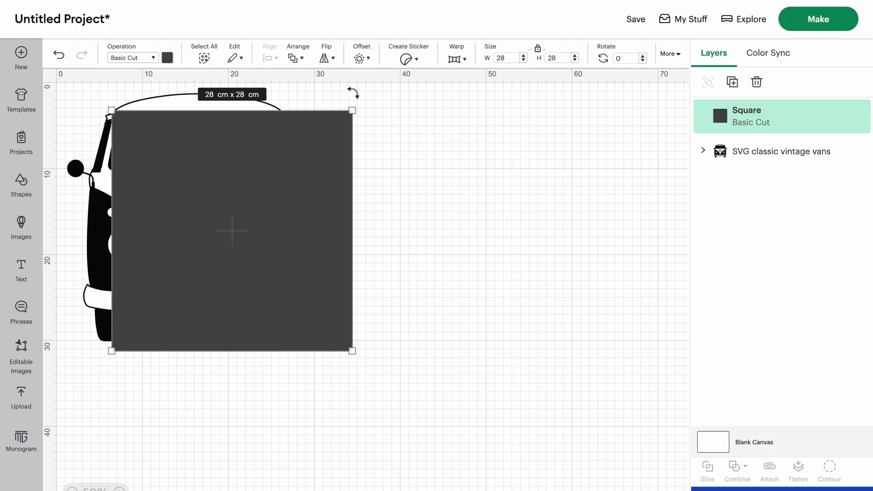
Step: Rename the square's layer to MAT SIZE and change its material color to light green
{"action": "left_click", "coordinate": [295, 58]}
{"action": "double_click", "coordinate": [747, 109]}
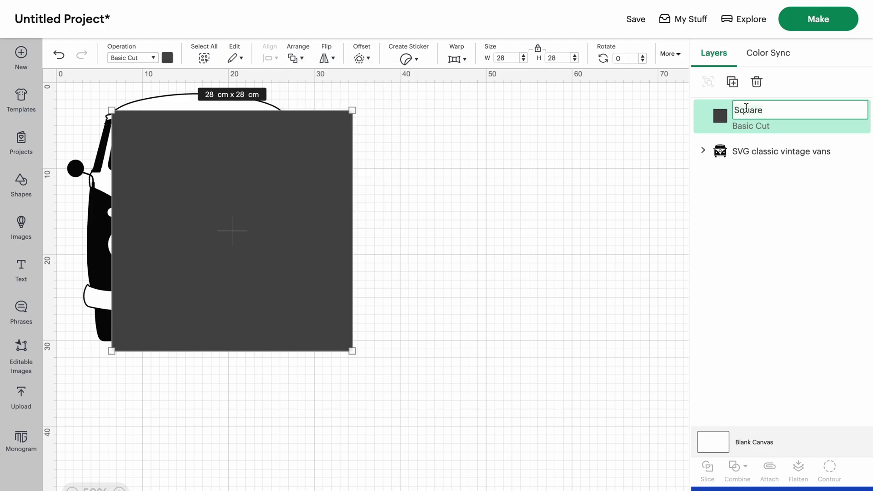
{"action": "left_click", "coordinate": [260, 212]}
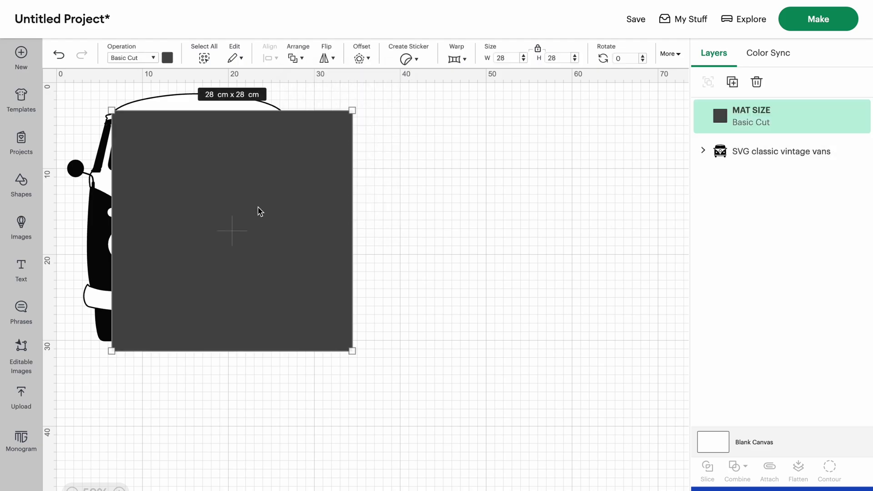
{"action": "left_click", "coordinate": [168, 59]}
{"action": "left_click", "coordinate": [242, 130]}
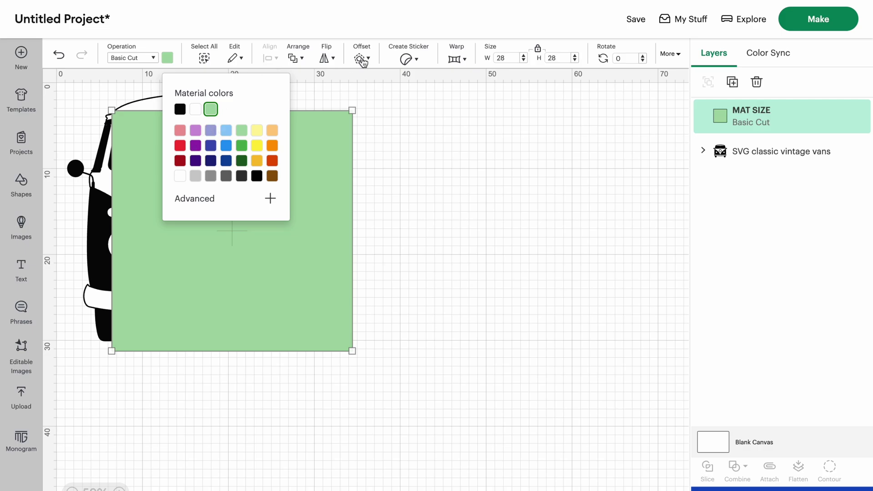
Step: Send the green square behind the van and enlarge the van to about 48.85 × 46.42 cm
{"action": "left_click", "coordinate": [295, 58]}
{"action": "left_click", "coordinate": [337, 144]}
{"action": "left_click", "coordinate": [474, 180]}
{"action": "left_click_drag", "start_coordinate": [251, 163], "coordinate": [306, 204]}
{"action": "scroll", "coordinate": [391, 336], "scroll_direction": "down", "scroll_amount": 3}
{"action": "left_click_drag", "start_coordinate": [383, 279], "coordinate": [516, 417]}
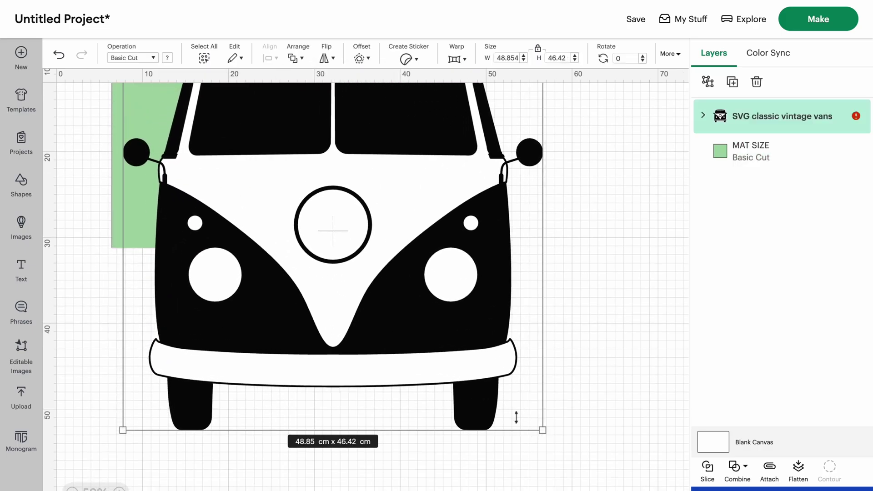
Step: Reposition the van over the green square and enlarge it a little further
{"action": "scroll", "coordinate": [429, 335], "scroll_direction": "up", "scroll_amount": 3}
{"action": "left_click_drag", "start_coordinate": [427, 326], "coordinate": [406, 285]}
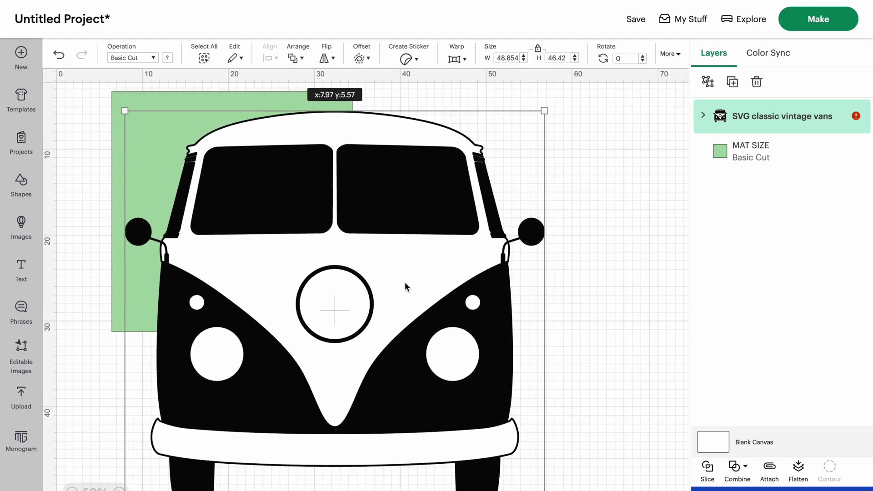
{"action": "scroll", "coordinate": [405, 285], "scroll_direction": "down", "scroll_amount": 5}
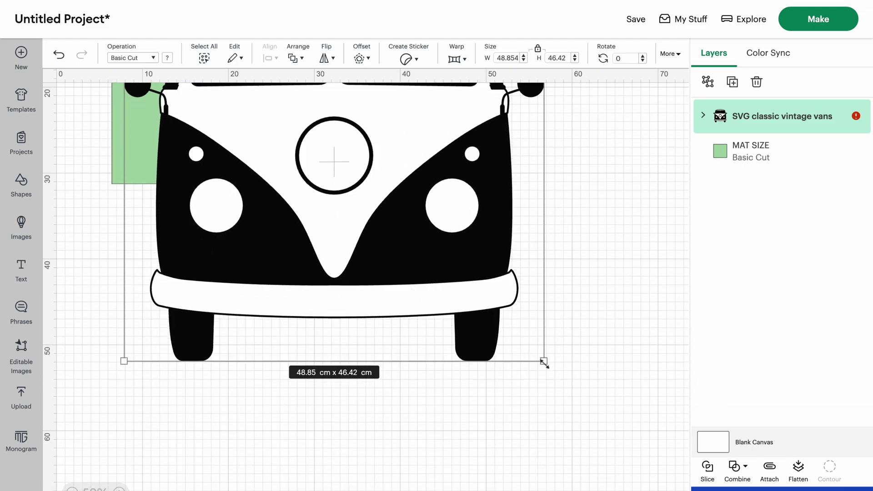
{"action": "left_click_drag", "start_coordinate": [544, 362], "coordinate": [566, 382]}
{"action": "scroll", "coordinate": [619, 242], "scroll_direction": "up", "scroll_amount": 6}
{"action": "left_click", "coordinate": [619, 242]}
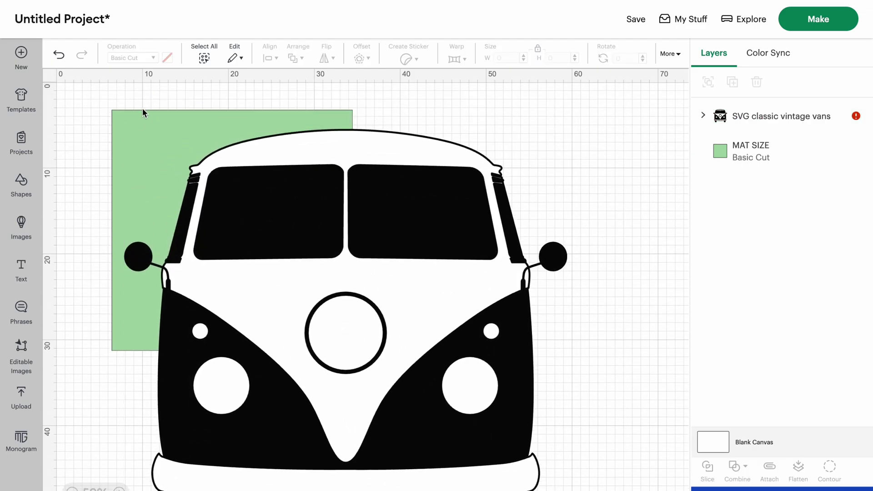
Step: Align the green MAT SIZE square with the van's upper corner and paste three copies of it
{"action": "left_click", "coordinate": [136, 125]}
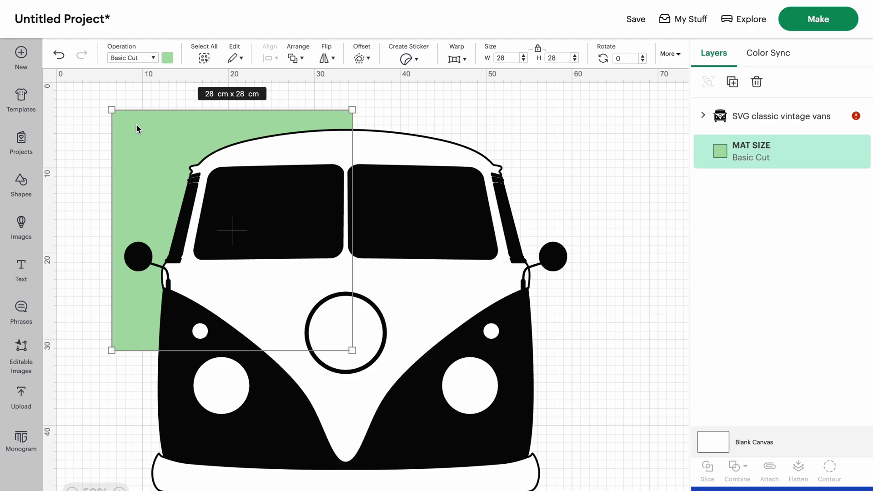
{"action": "left_click_drag", "start_coordinate": [384, 165], "coordinate": [387, 164]}
{"action": "left_click_drag", "start_coordinate": [157, 120], "coordinate": [154, 116]}
{"action": "scroll", "coordinate": [154, 116], "scroll_direction": "down", "scroll_amount": 3}
{"action": "key", "text": "ctrl+v"}
{"action": "key", "text": "ctrl+v"}
{"action": "key", "text": "ctrl+v"}
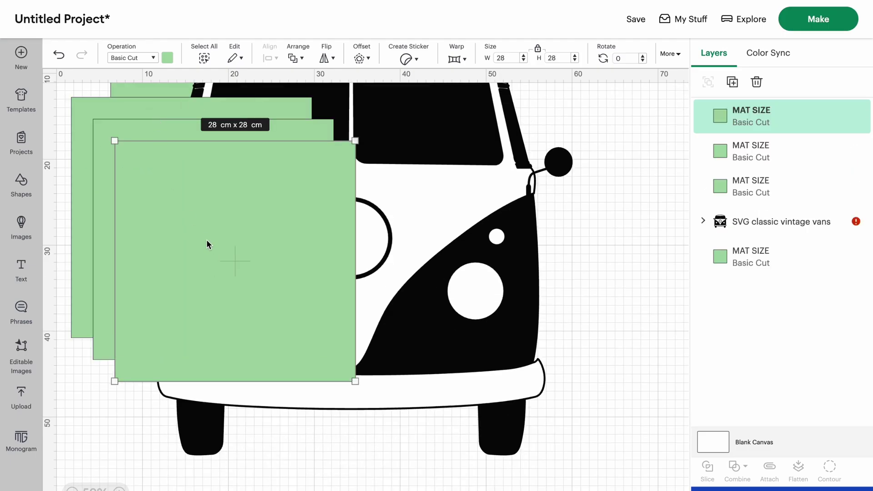
Step: Arrange the four MAT SIZE squares edge to edge in a two-by-two grid and move the van layer above them
{"action": "left_click_drag", "start_coordinate": [260, 234], "coordinate": [514, 236]}
{"action": "left_click_drag", "start_coordinate": [297, 219], "coordinate": [334, 351]}
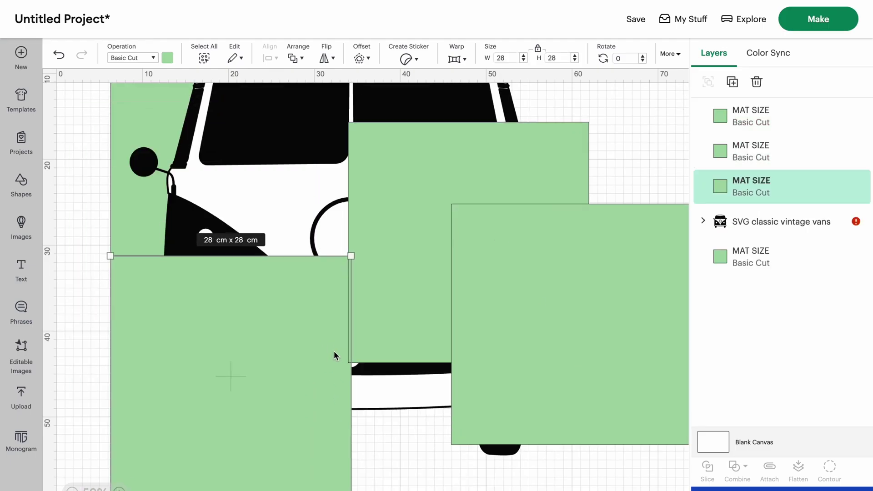
{"action": "scroll", "coordinate": [423, 340], "scroll_direction": "down", "scroll_amount": 3}
{"action": "left_click_drag", "start_coordinate": [414, 226], "coordinate": [418, 310]}
{"action": "scroll", "coordinate": [650, 313], "scroll_direction": "up", "scroll_amount": 5}
{"action": "left_click_drag", "start_coordinate": [651, 320], "coordinate": [548, 131]}
{"action": "left_click_drag", "start_coordinate": [773, 222], "coordinate": [773, 113]}
{"action": "left_click", "coordinate": [637, 294]}
{"action": "scroll", "coordinate": [638, 293], "scroll_direction": "down", "scroll_amount": 3}
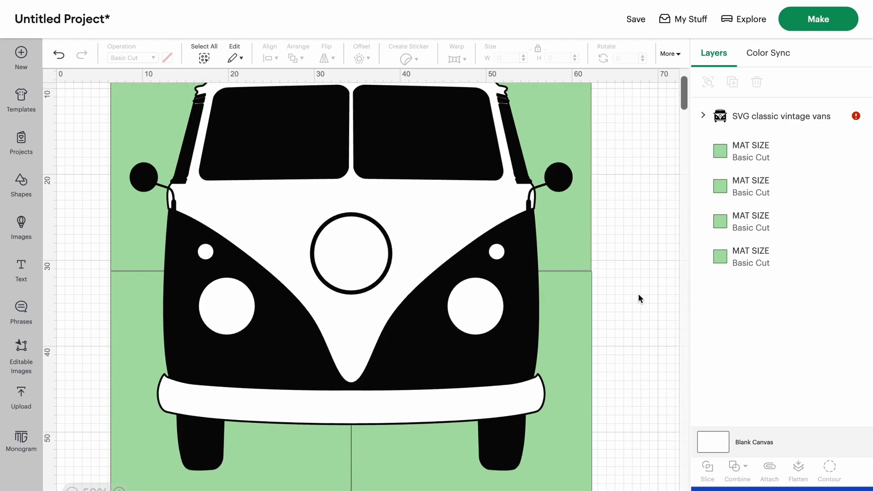
Step: Resize the van to about 55.17 × 52.42 cm and position it inside the four-square mat grid
{"action": "left_click", "coordinate": [409, 300]}
{"action": "scroll", "coordinate": [410, 300], "scroll_direction": "down", "scroll_amount": 3}
{"action": "left_click_drag", "start_coordinate": [577, 362], "coordinate": [615, 400]}
{"action": "left_click_drag", "start_coordinate": [509, 313], "coordinate": [495, 307]}
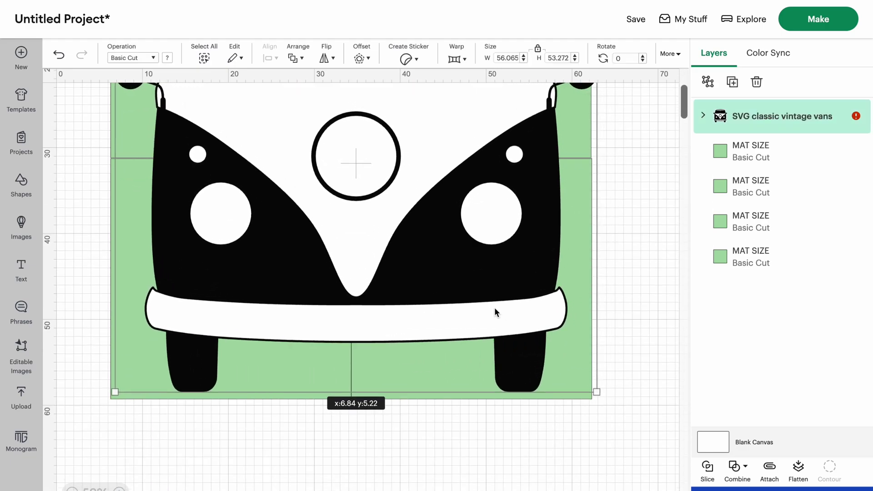
{"action": "scroll", "coordinate": [528, 328], "scroll_direction": "up", "scroll_amount": 5}
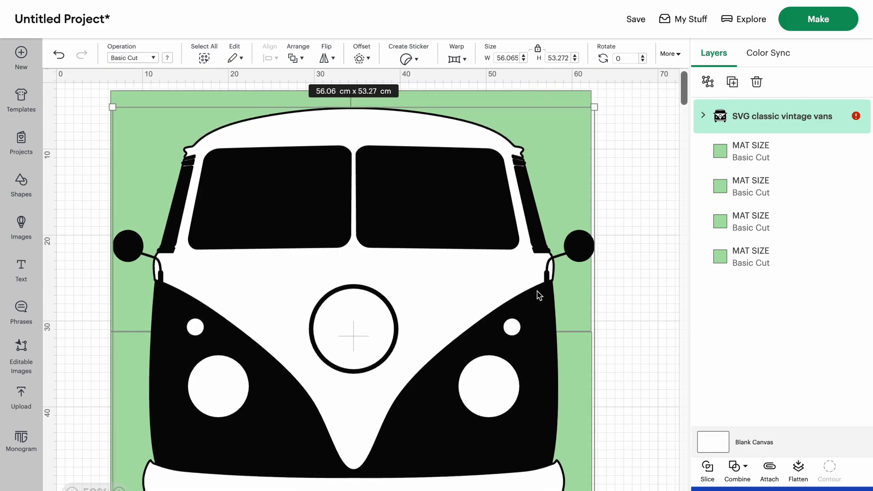
{"action": "left_click_drag", "start_coordinate": [595, 108], "coordinate": [587, 114]}
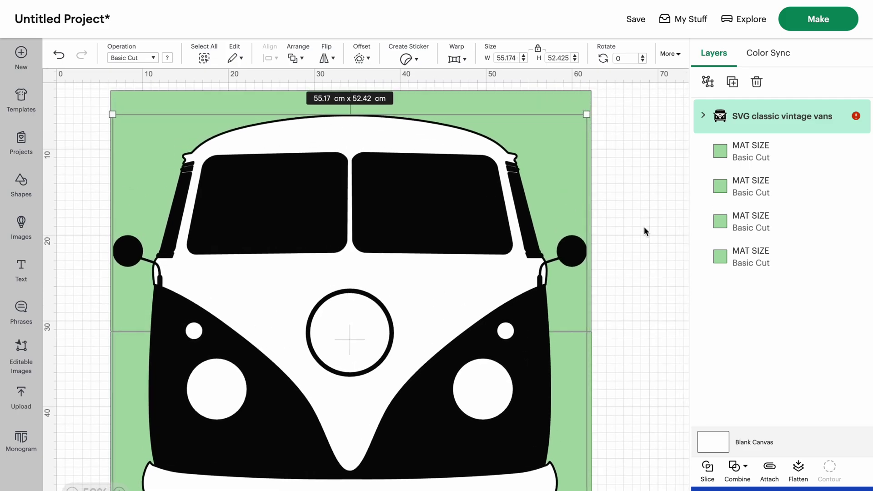
{"action": "scroll", "coordinate": [644, 231], "scroll_direction": "down", "scroll_amount": 5}
{"action": "left_click", "coordinate": [644, 239]}
Step: Duplicate the black layer of the van and place the copy beside the mat grid
{"action": "left_click", "coordinate": [703, 116]}
{"action": "left_click", "coordinate": [795, 184]}
{"action": "scroll", "coordinate": [610, 118], "scroll_direction": "down", "scroll_amount": 3}
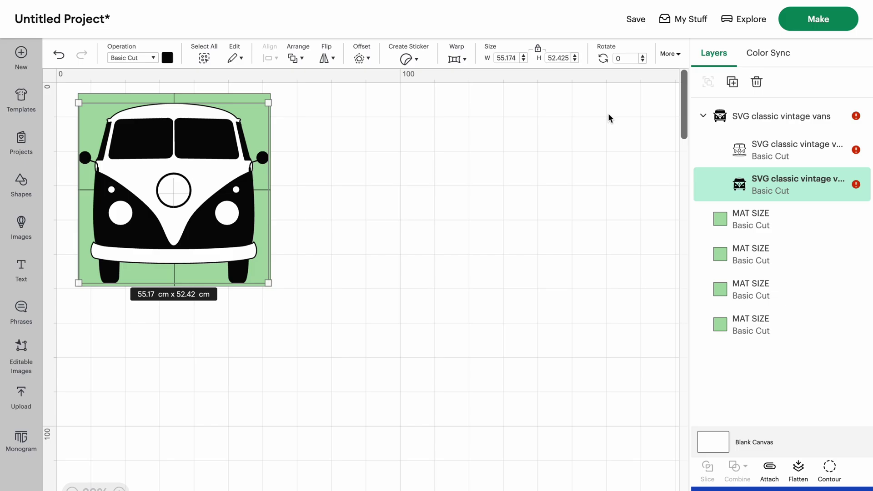
{"action": "key", "text": "ctrl+d"}
{"action": "left_click_drag", "start_coordinate": [162, 159], "coordinate": [456, 189]}
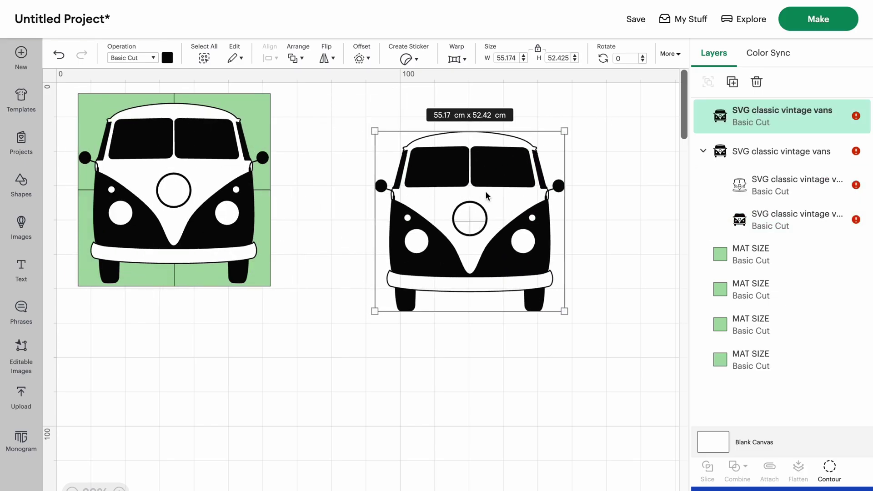
{"action": "mouse_move", "coordinate": [515, 219]}
{"action": "left_mouse_down"}
{"action": "mouse_move", "coordinate": [335, 332]}
{"action": "mouse_move", "coordinate": [263, 353]}
{"action": "mouse_move", "coordinate": [487, 242]}
{"action": "mouse_move", "coordinate": [498, 217]}
{"action": "left_mouse_up"}
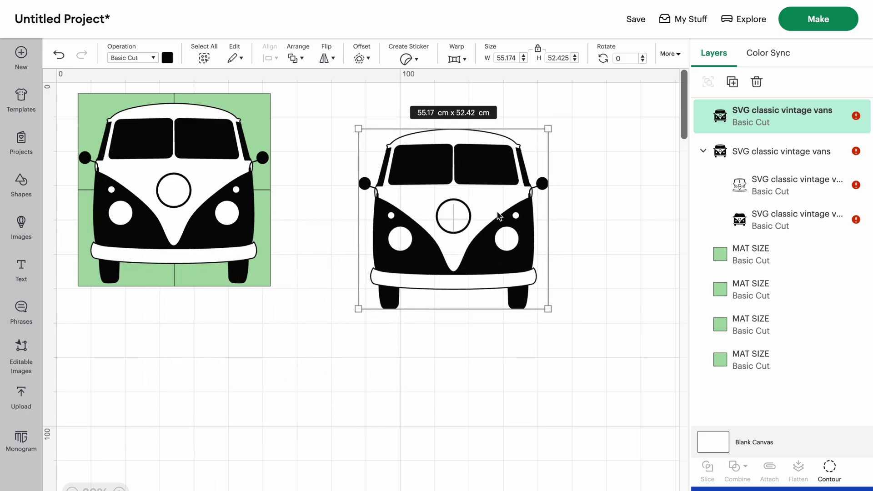
Step: Hide the inner contours of the black van copy, keeping only its solid outer silhouette
{"action": "left_click", "coordinate": [829, 473]}
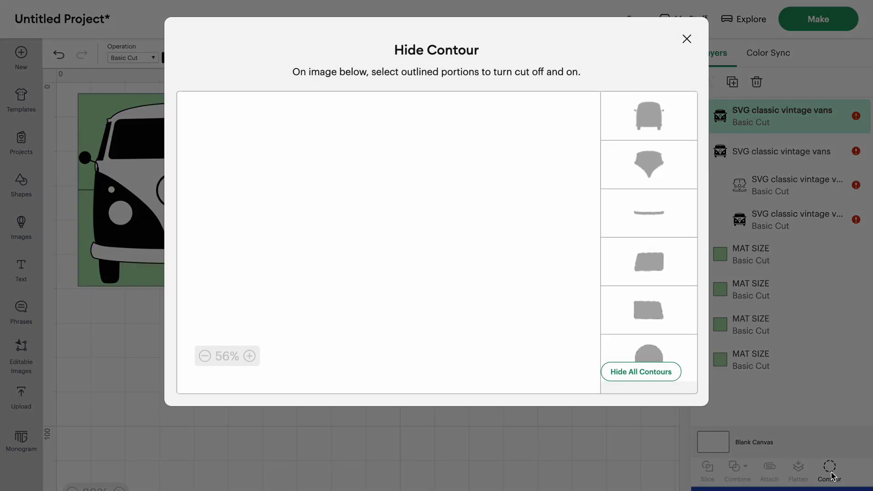
{"action": "left_click", "coordinate": [653, 373]}
{"action": "left_click", "coordinate": [656, 120]}
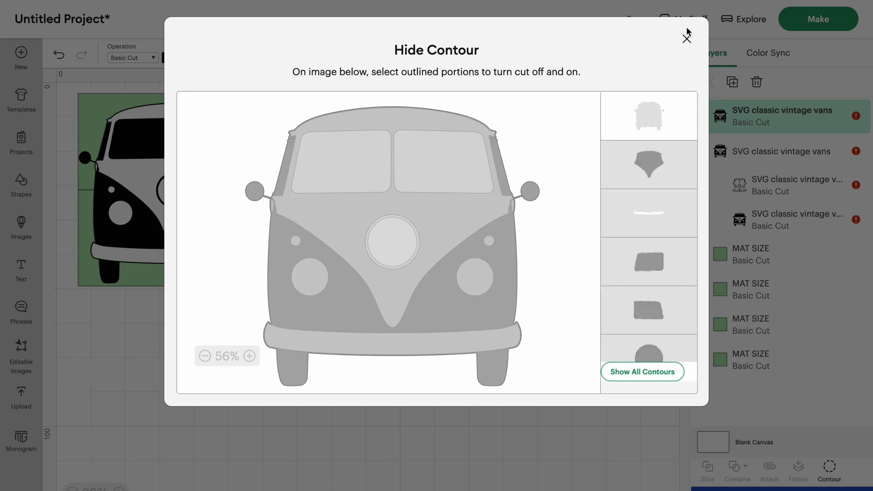
{"action": "left_click", "coordinate": [686, 39]}
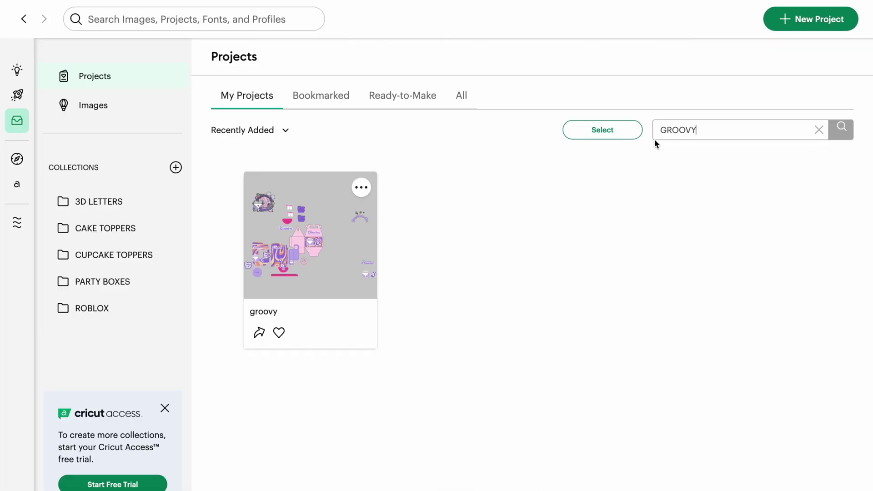
Step: Open the saved groovy project, copy its purple van group, and paste it into the untitled vintage van project
{"action": "left_click", "coordinate": [339, 267]}
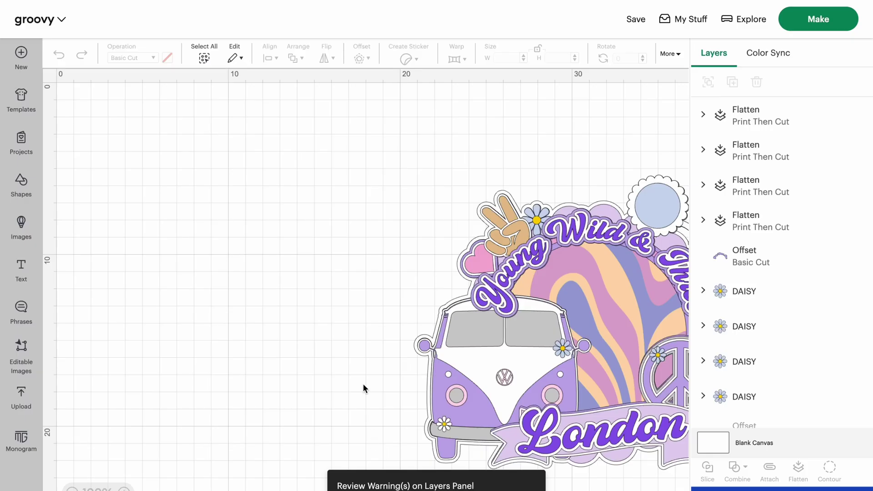
{"action": "scroll", "coordinate": [364, 389], "scroll_direction": "down", "scroll_amount": 1}
{"action": "left_click", "coordinate": [473, 327]}
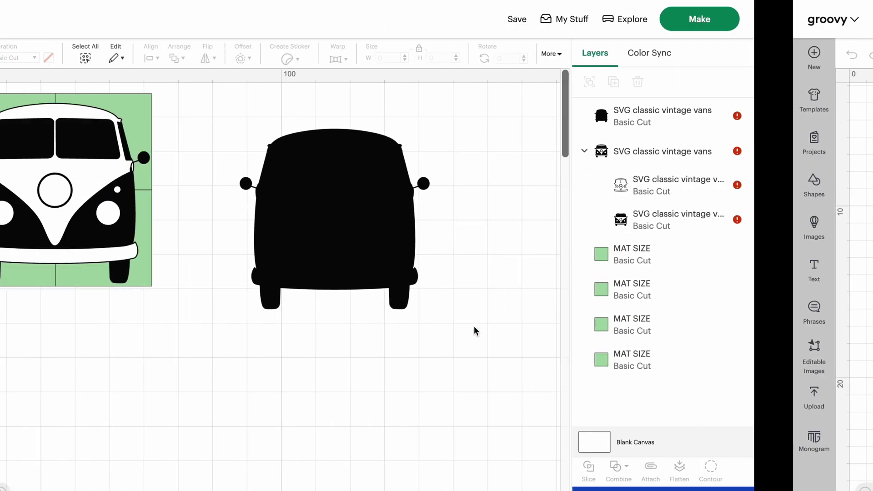
{"action": "key", "text": "ctrl+v"}
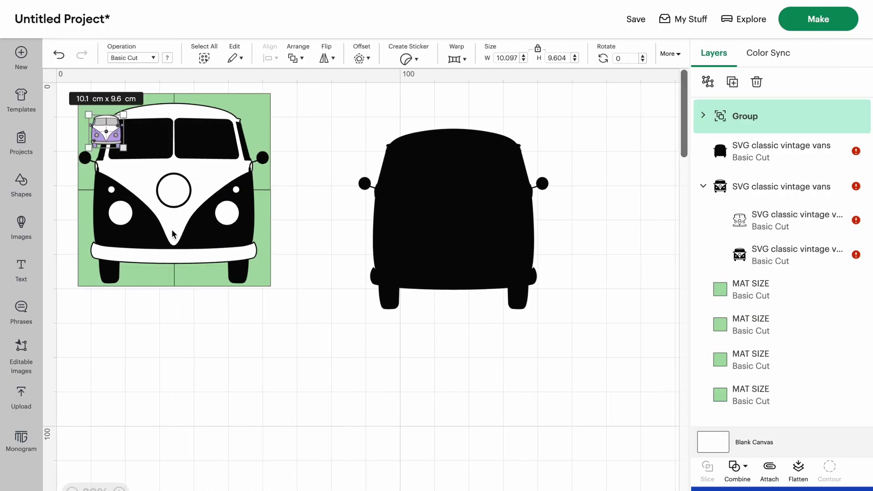
Step: Enlarge the pasted purple van group to about 76.67 × 72.93 cm and place it below the mat grid
{"action": "left_click_drag", "start_coordinate": [123, 148], "coordinate": [318, 367]}
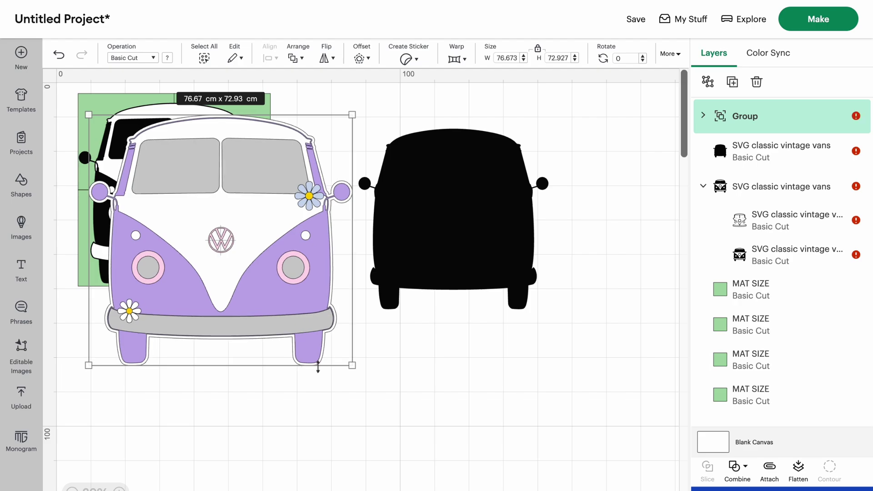
{"action": "left_click_drag", "start_coordinate": [231, 212], "coordinate": [235, 392]}
{"action": "scroll", "coordinate": [235, 389], "scroll_direction": "down", "scroll_amount": 3}
{"action": "left_click_drag", "start_coordinate": [219, 323], "coordinate": [218, 377]}
{"action": "scroll", "coordinate": [488, 265], "scroll_direction": "up", "scroll_amount": 1}
{"action": "scroll", "coordinate": [488, 266], "scroll_direction": "up", "scroll_amount": 2}
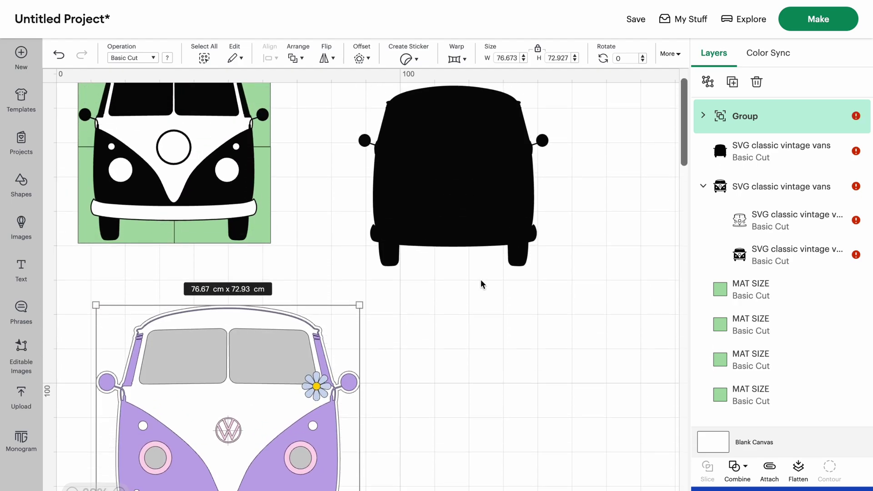
Step: Expand the purple van group to review its layers, and duplicate the white layer of the original black-and-white van
{"action": "left_click", "coordinate": [702, 118]}
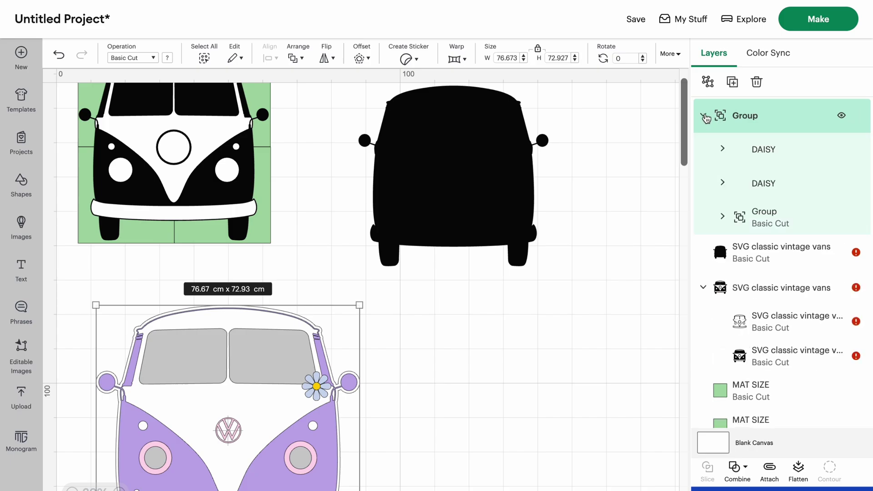
{"action": "scroll", "coordinate": [751, 197], "scroll_direction": "down", "scroll_amount": 7}
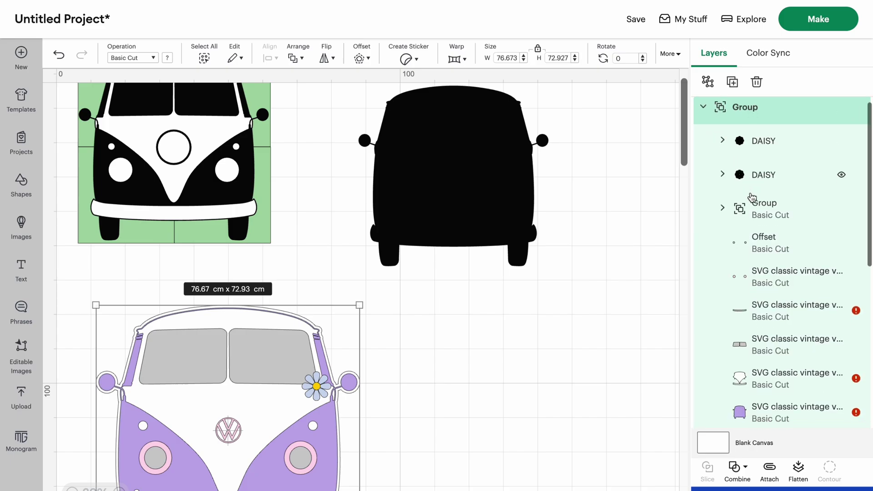
{"action": "scroll", "coordinate": [752, 198], "scroll_direction": "up", "scroll_amount": 3}
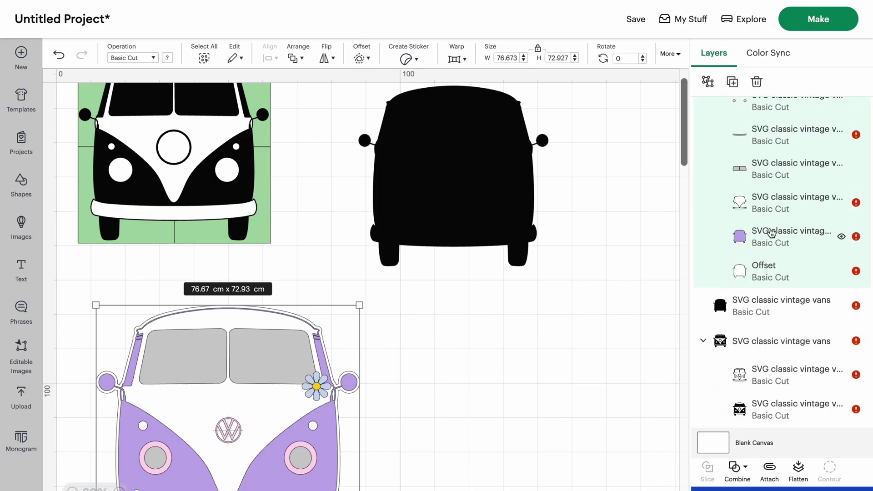
{"action": "scroll", "coordinate": [440, 270], "scroll_direction": "up", "scroll_amount": 2}
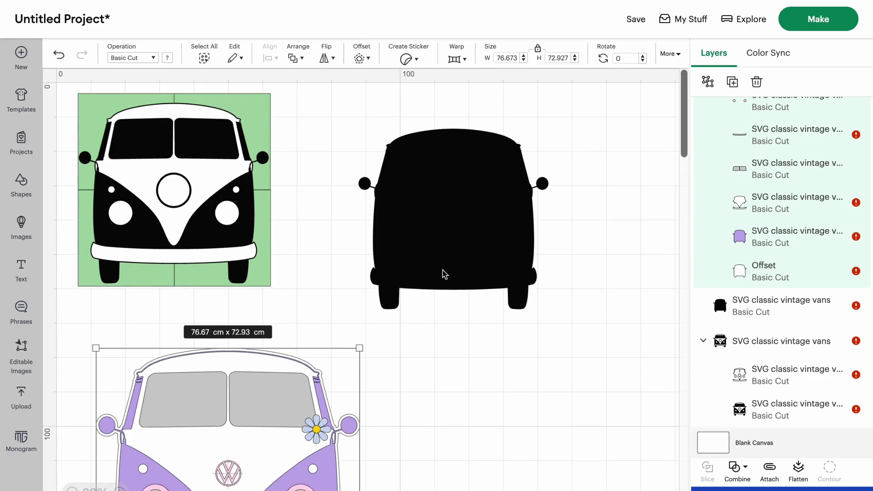
{"action": "left_click", "coordinate": [216, 178]}
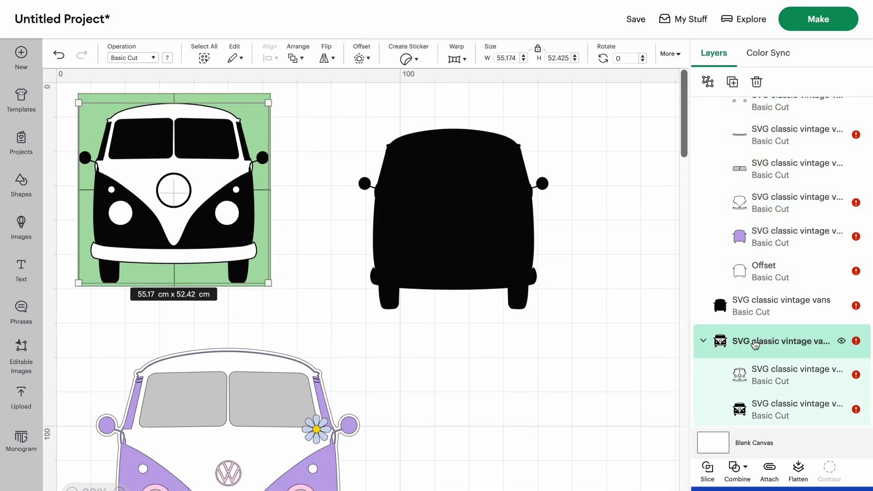
{"action": "left_click", "coordinate": [835, 372]}
{"action": "left_click", "coordinate": [733, 82]}
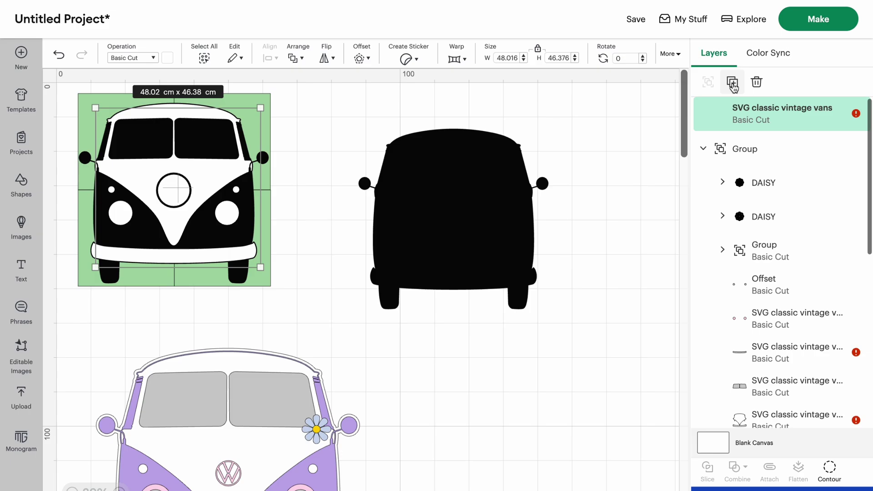
Step: Move the duplicated white van layer to the empty area below the solid black silhouette
{"action": "left_click_drag", "start_coordinate": [203, 182], "coordinate": [525, 396]}
{"action": "scroll", "coordinate": [525, 395], "scroll_direction": "down", "scroll_amount": 2}
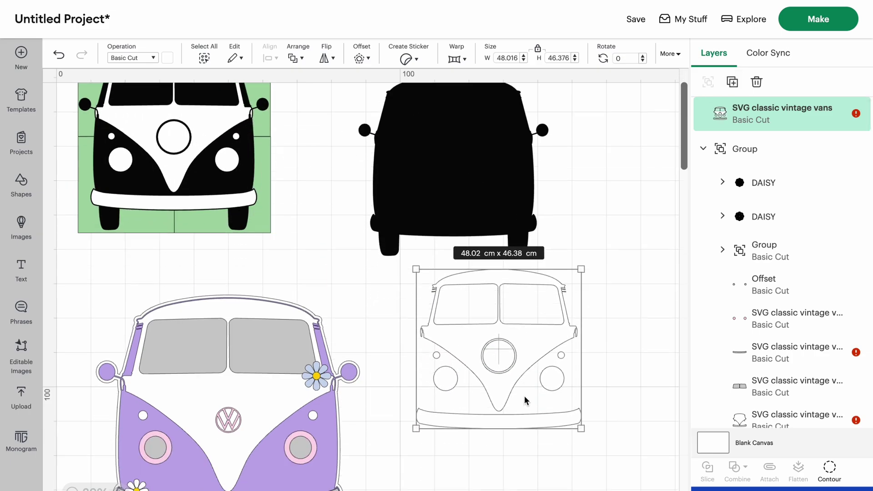
{"action": "scroll", "coordinate": [525, 395], "scroll_direction": "down", "scroll_amount": 2}
{"action": "left_click_drag", "start_coordinate": [516, 296], "coordinate": [523, 318]}
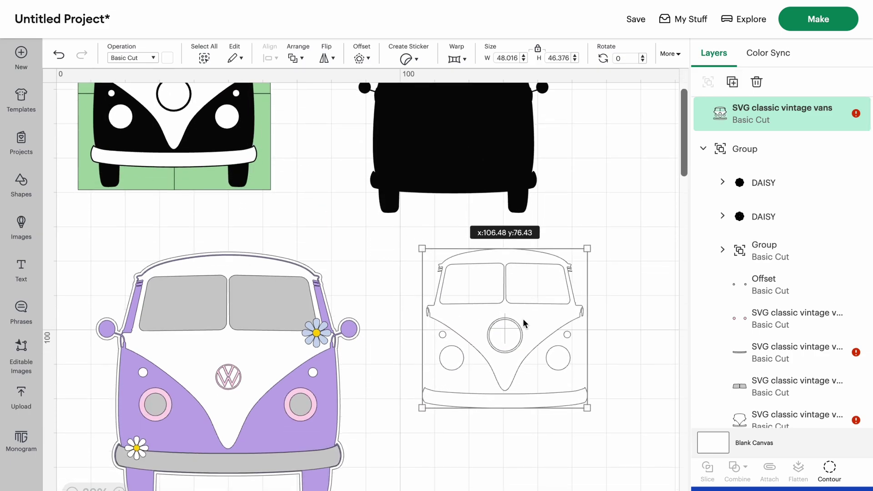
Step: Hide the contours of the round centre badge on the white van layer copy, keeping its other contours
{"action": "left_click", "coordinate": [827, 475]}
{"action": "scroll", "coordinate": [641, 214], "scroll_direction": "down", "scroll_amount": 2}
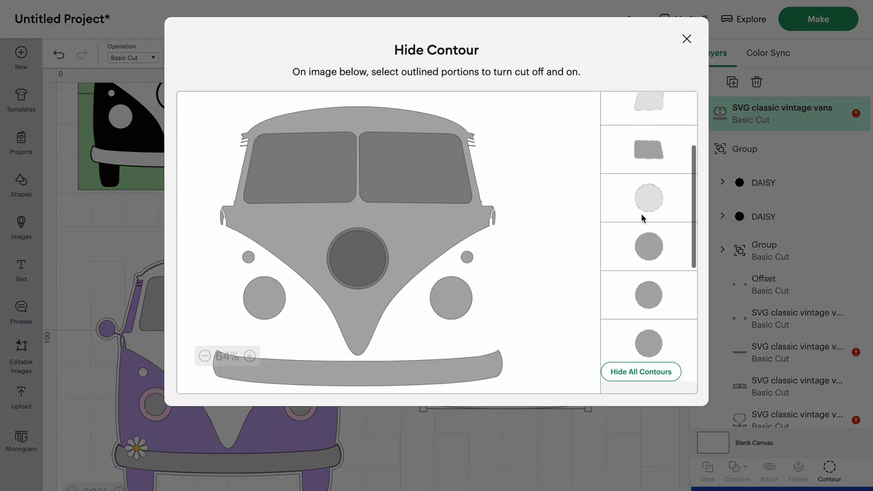
{"action": "scroll", "coordinate": [641, 214], "scroll_direction": "down", "scroll_amount": 3}
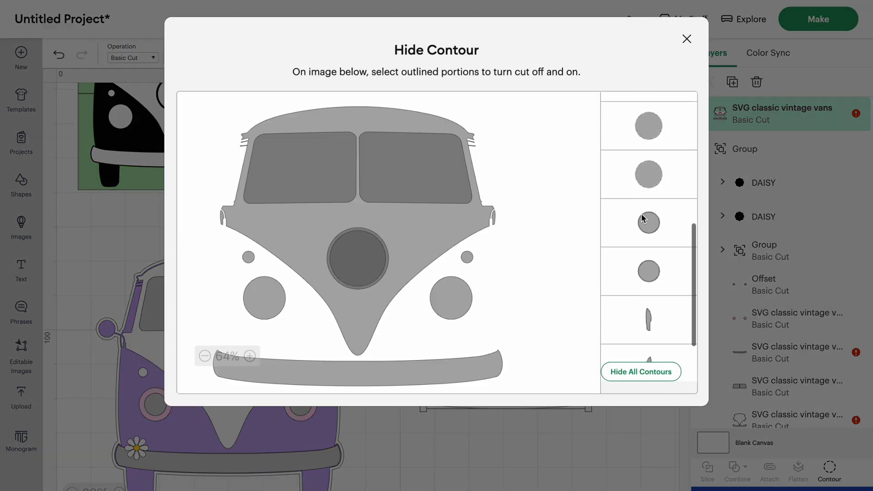
{"action": "left_click", "coordinate": [361, 265]}
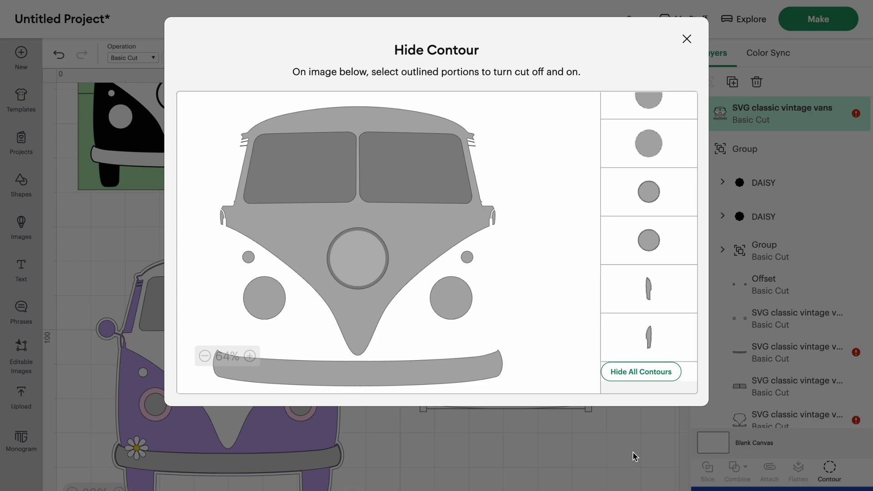
{"action": "left_click", "coordinate": [620, 336]}
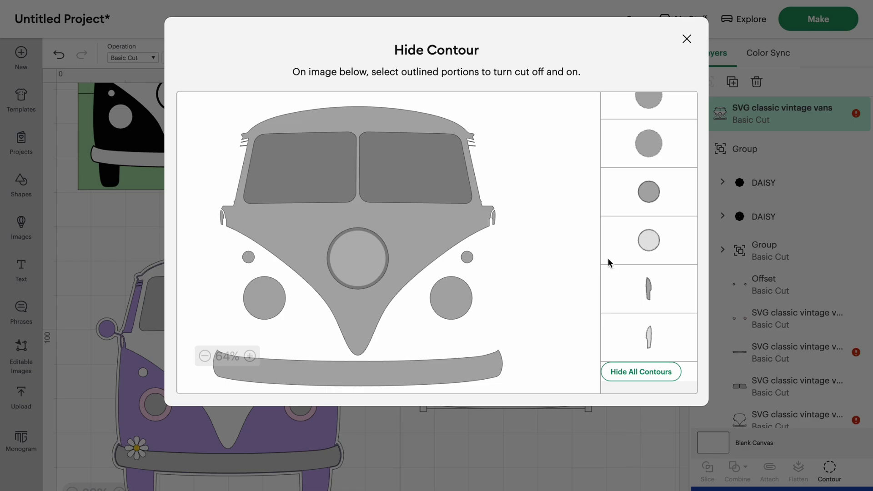
{"action": "left_click", "coordinate": [339, 248]}
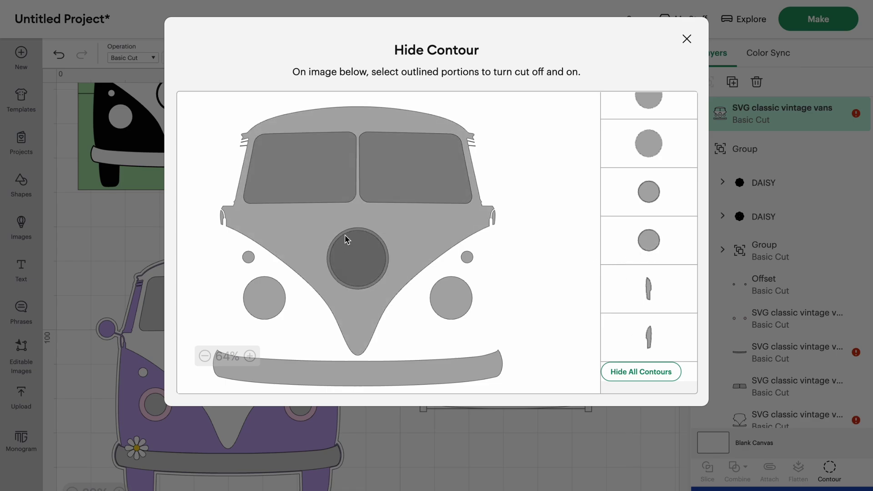
{"action": "left_click", "coordinate": [344, 234]}
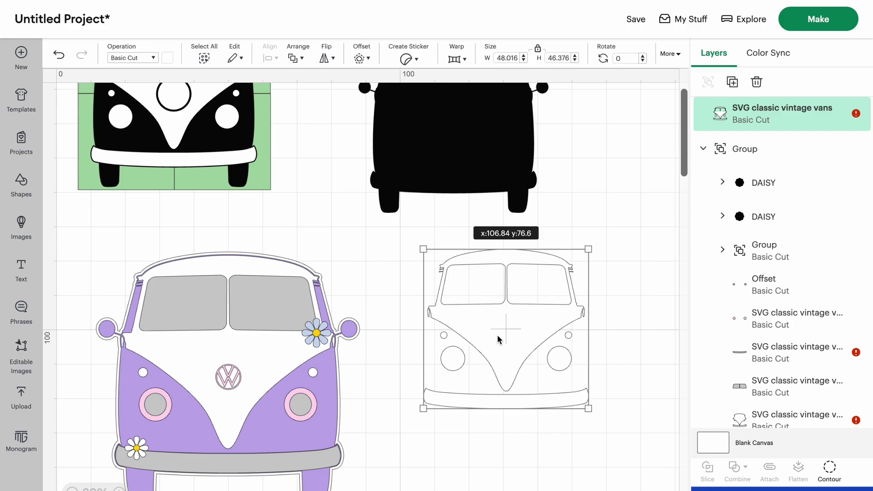
Step: Test the white van layer over the lower part of the black silhouette, and place it back in the empty area below
{"action": "left_click_drag", "start_coordinate": [498, 335], "coordinate": [458, 228]}
{"action": "scroll", "coordinate": [458, 228], "scroll_direction": "up", "scroll_amount": 3}
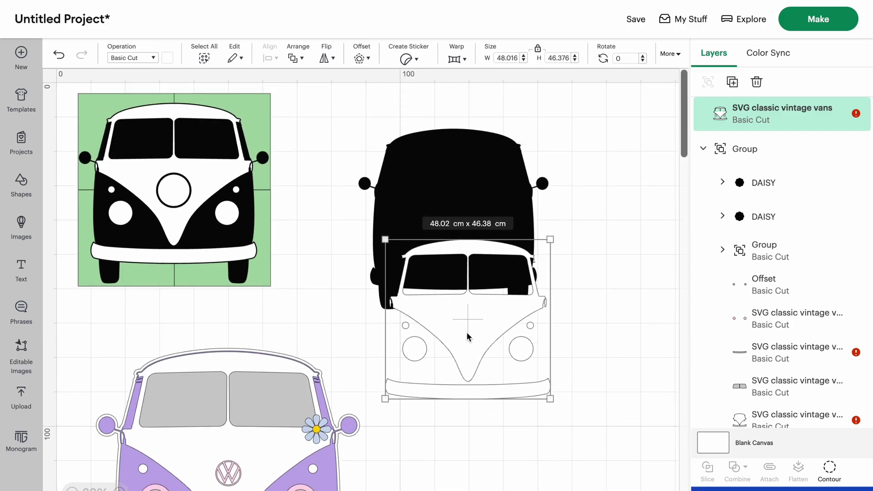
{"action": "left_click_drag", "start_coordinate": [468, 331], "coordinate": [494, 419]}
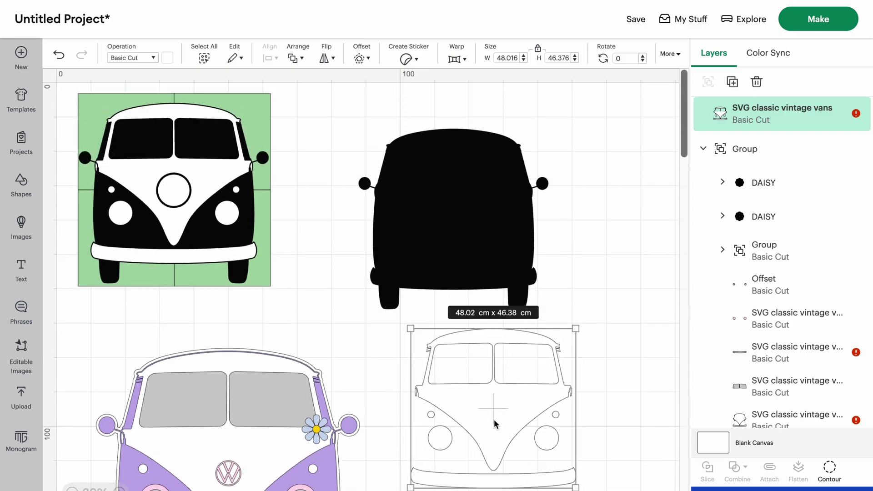
Step: Duplicate the badge-free white van layer and move the copy to the empty canvas beside the black silhouette
{"action": "key", "text": "ctrl+d"}
{"action": "left_click_drag", "start_coordinate": [171, 197], "coordinate": [420, 305]}
{"action": "scroll", "coordinate": [419, 305], "scroll_direction": "right", "scroll_amount": 5}
{"action": "left_click_drag", "start_coordinate": [199, 306], "coordinate": [482, 308]}
Step: Hide every contour of the duplicate except the two windscreen panes
{"action": "left_click", "coordinate": [829, 470]}
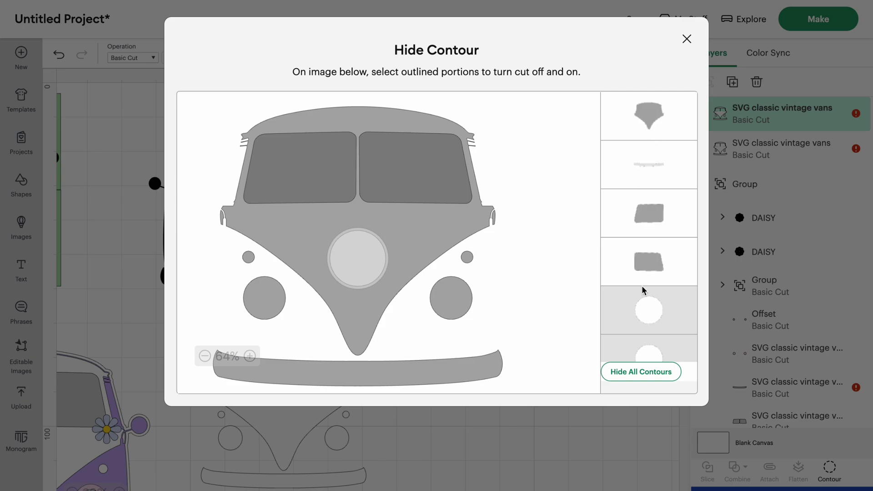
{"action": "left_click", "coordinate": [646, 377]}
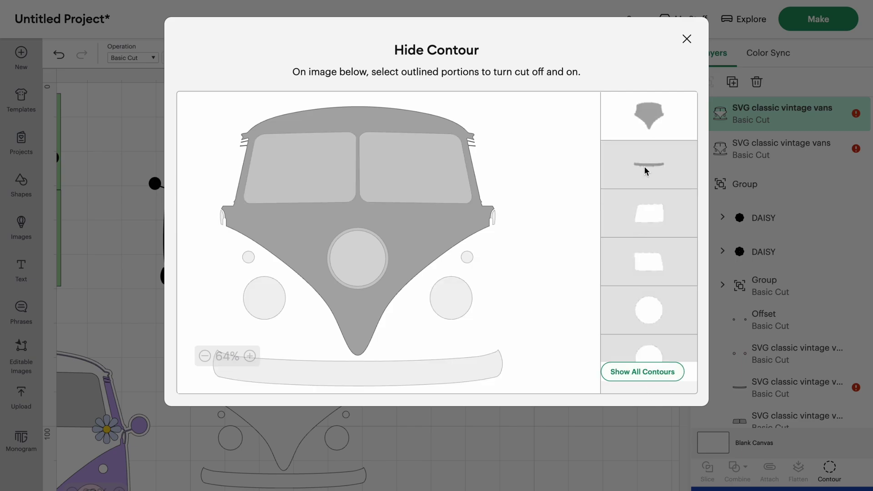
{"action": "left_click", "coordinate": [645, 206]}
{"action": "left_click", "coordinate": [653, 261]}
{"action": "left_click", "coordinate": [653, 117]}
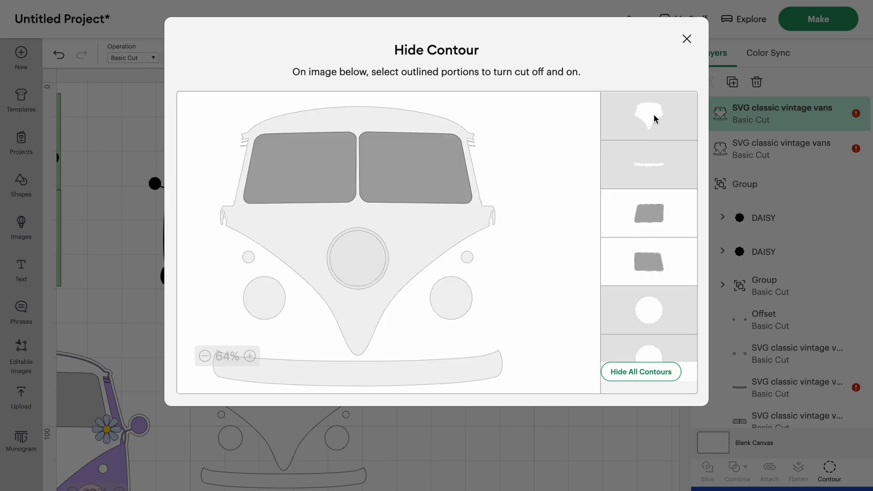
{"action": "left_click", "coordinate": [686, 40]}
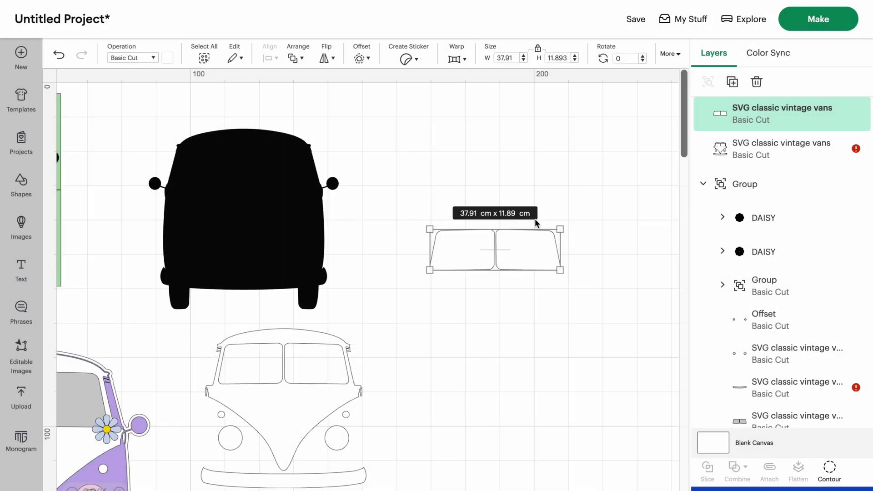
Step: Recolour the separated windscreen panes light grey and move them clear of the black silhouette
{"action": "left_click", "coordinate": [168, 58]}
{"action": "left_click", "coordinate": [241, 109]}
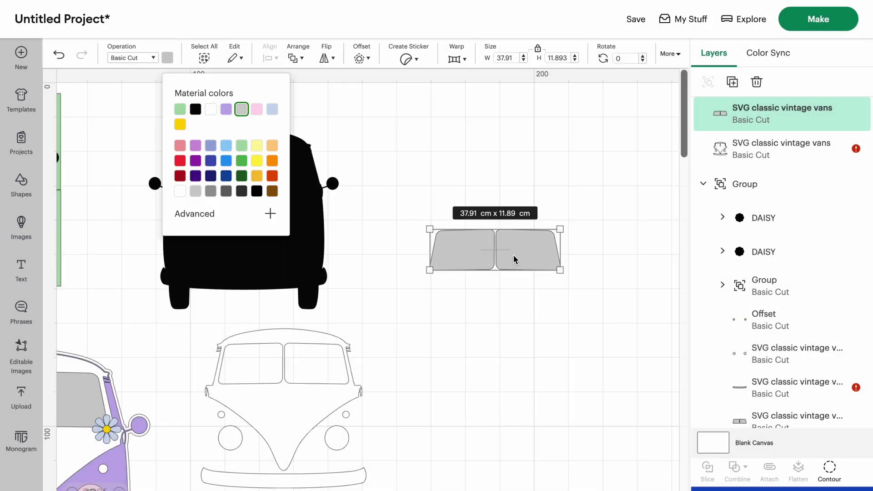
{"action": "left_click_drag", "start_coordinate": [519, 258], "coordinate": [580, 327]}
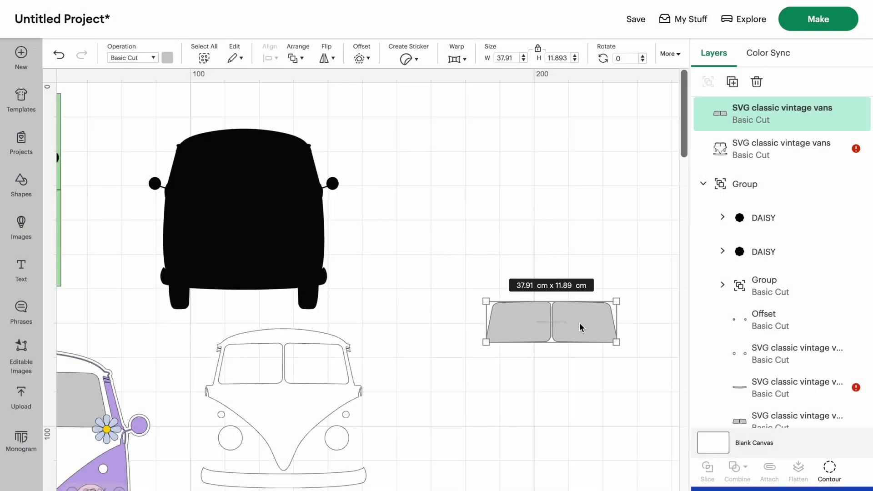
Step: Hide both windscreen contours in the white van layer so its front becomes solid there
{"action": "left_click", "coordinate": [355, 393]}
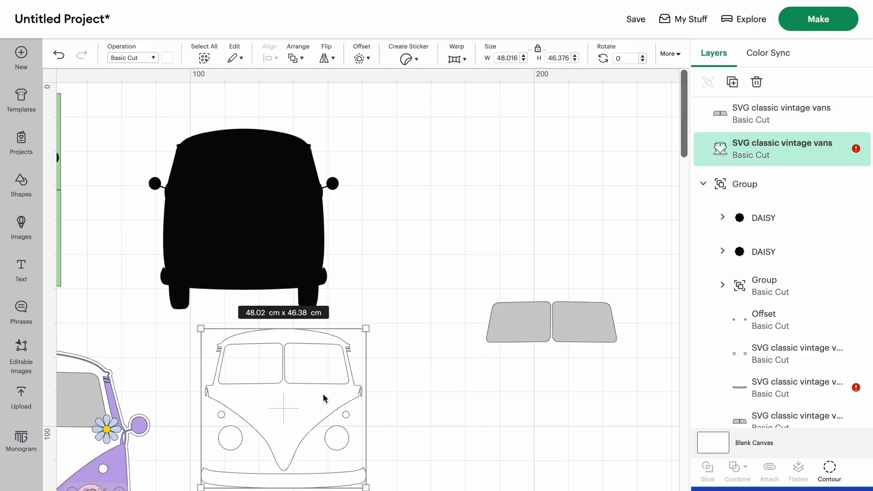
{"action": "left_click", "coordinate": [830, 469]}
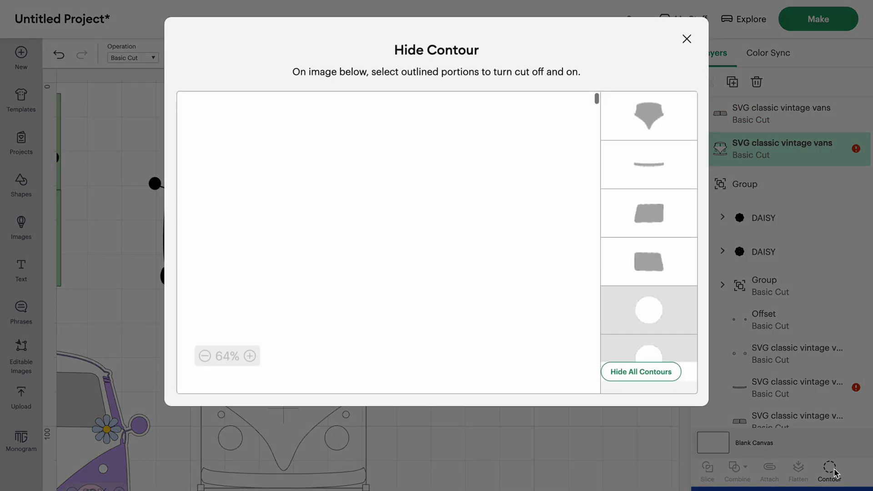
{"action": "left_click", "coordinate": [660, 253]}
{"action": "left_click", "coordinate": [659, 213]}
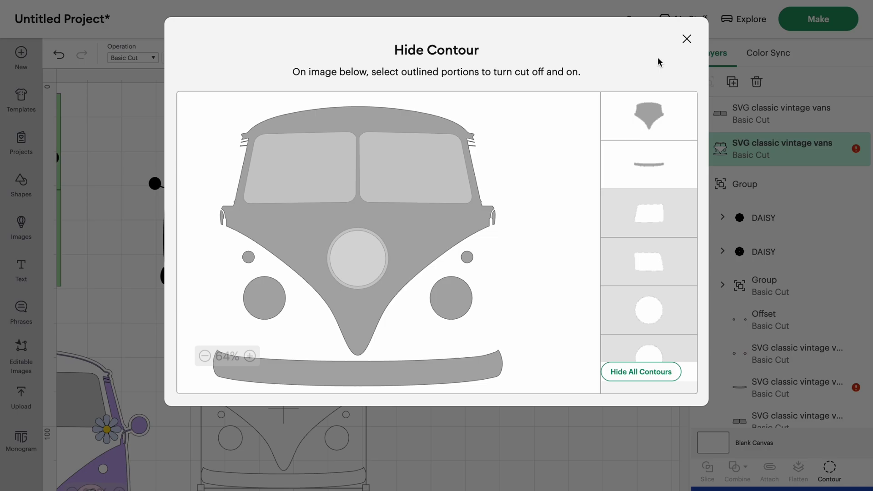
{"action": "left_click", "coordinate": [686, 40]}
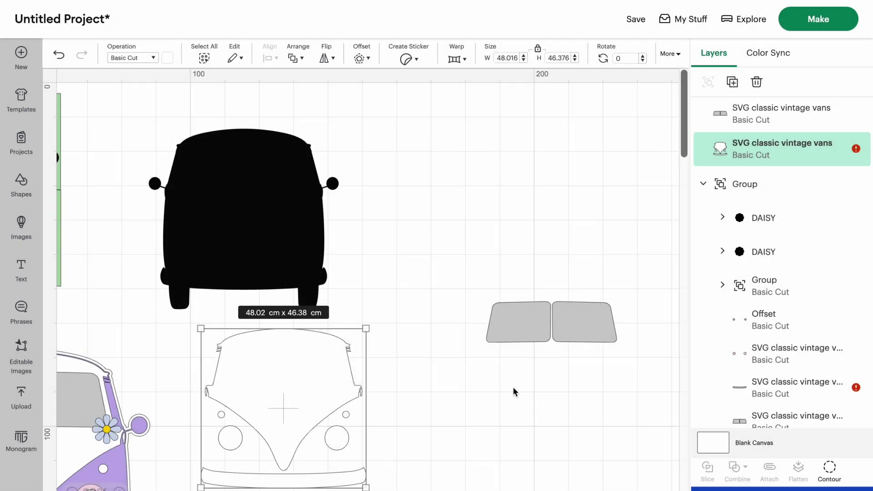
Step: Fit the grey windscreen panes onto the white van front, and place both pieces together over the black silhouette
{"action": "left_click_drag", "start_coordinate": [571, 329], "coordinate": [305, 373]}
{"action": "scroll", "coordinate": [304, 373], "scroll_direction": "left", "scroll_amount": 5}
{"action": "scroll", "coordinate": [305, 373], "scroll_direction": "left", "scroll_amount": 1}
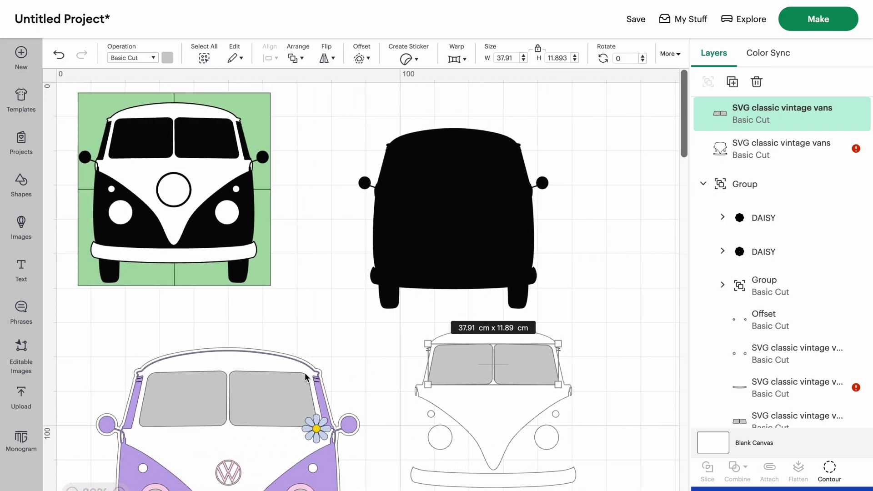
{"action": "left_click", "coordinate": [629, 481]}
{"action": "left_click_drag", "start_coordinate": [613, 489], "coordinate": [500, 362]}
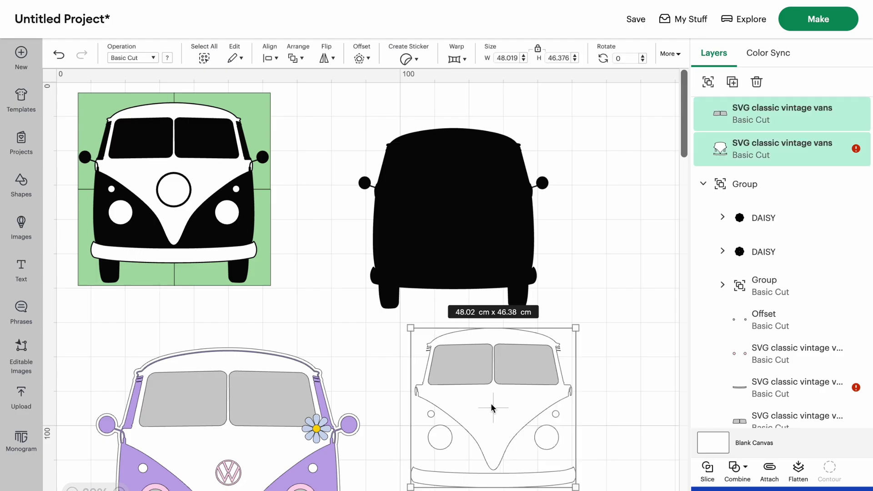
{"action": "left_click_drag", "start_coordinate": [487, 413], "coordinate": [447, 221]}
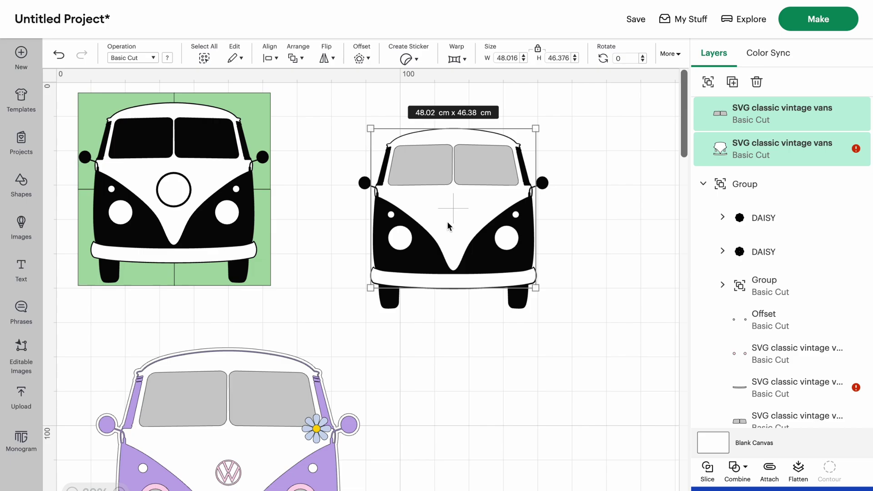
Step: Paste a copy of the white van front, and hide the bumper contour in the original on the black silhouette
{"action": "scroll", "coordinate": [447, 221], "scroll_direction": "down", "scroll_amount": 1}
{"action": "key", "text": "ctrl+v"}
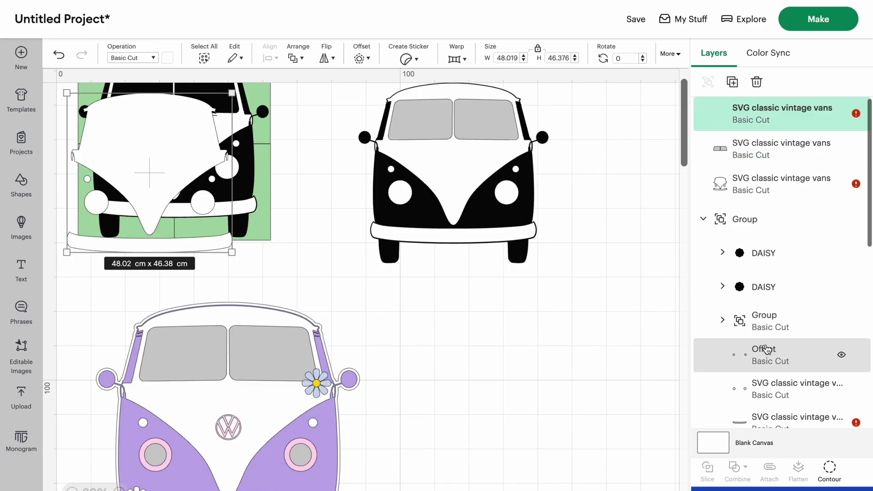
{"action": "left_click", "coordinate": [475, 193]}
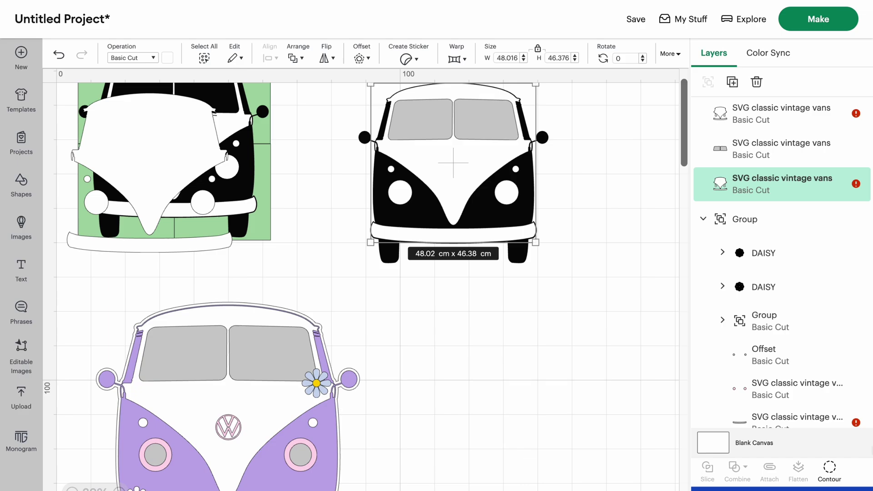
{"action": "left_click", "coordinate": [830, 468]}
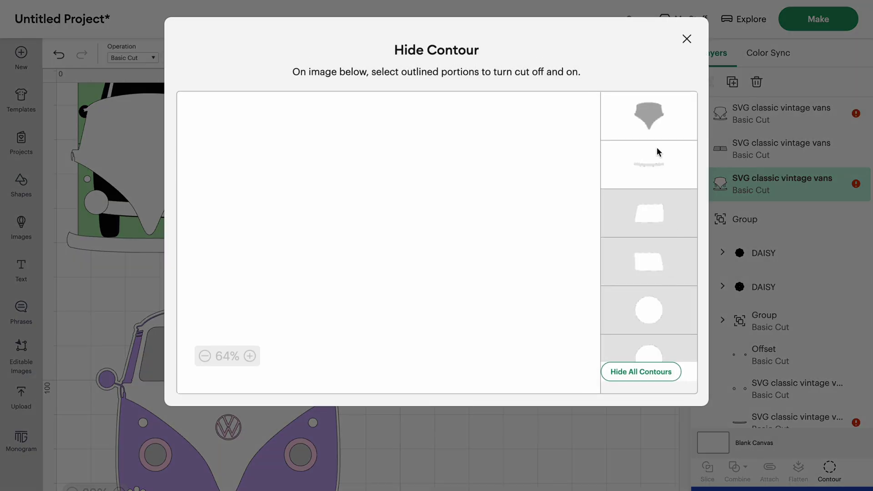
{"action": "left_click", "coordinate": [687, 39]}
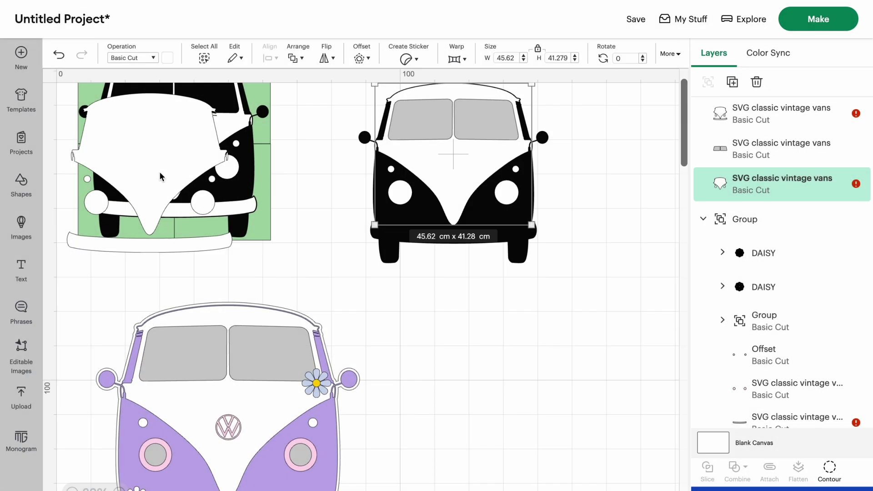
Step: Move the pasted white van front to an empty area and hide all its contours except the bumper
{"action": "left_click_drag", "start_coordinate": [160, 171], "coordinate": [535, 377]}
{"action": "left_click", "coordinate": [829, 469]}
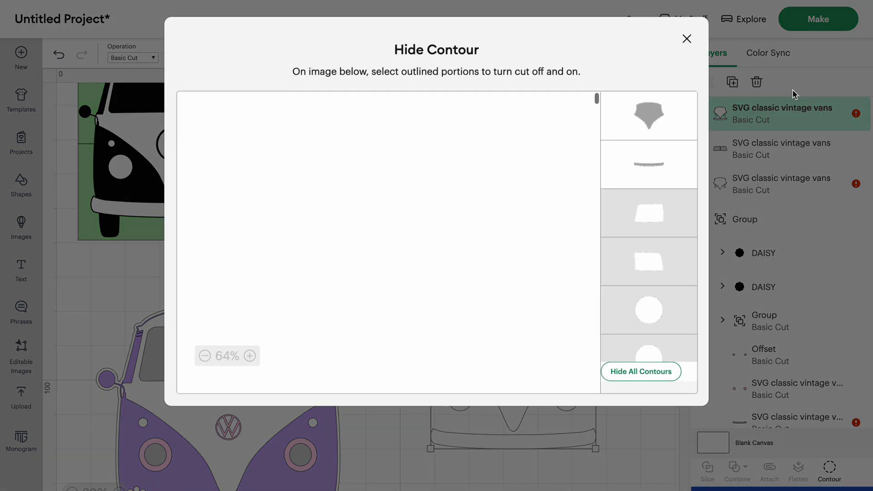
{"action": "left_click", "coordinate": [649, 380]}
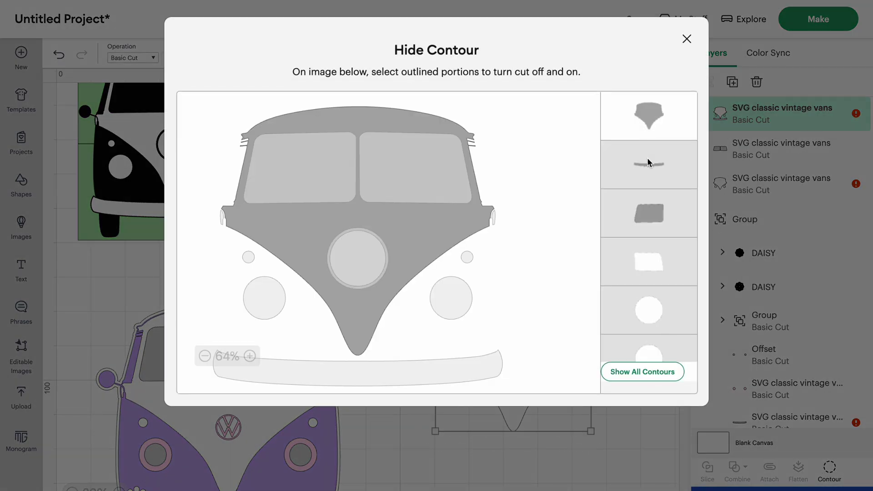
{"action": "left_click", "coordinate": [647, 157]}
{"action": "left_click", "coordinate": [647, 115]}
{"action": "left_click", "coordinate": [686, 40]}
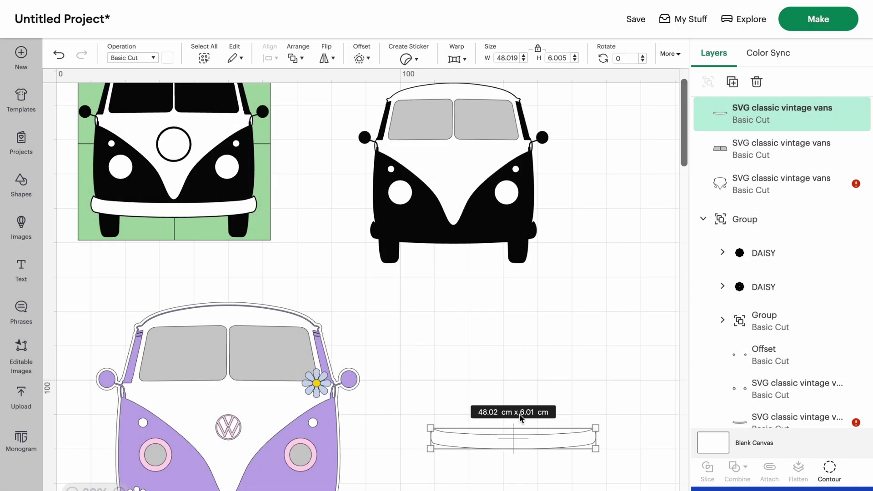
Step: Place the separate bumper across the front of the black silhouette, and recolour the white body layer aqua #b0f1ec
{"action": "left_click", "coordinate": [566, 396]}
{"action": "left_click_drag", "start_coordinate": [546, 439], "coordinate": [484, 234]}
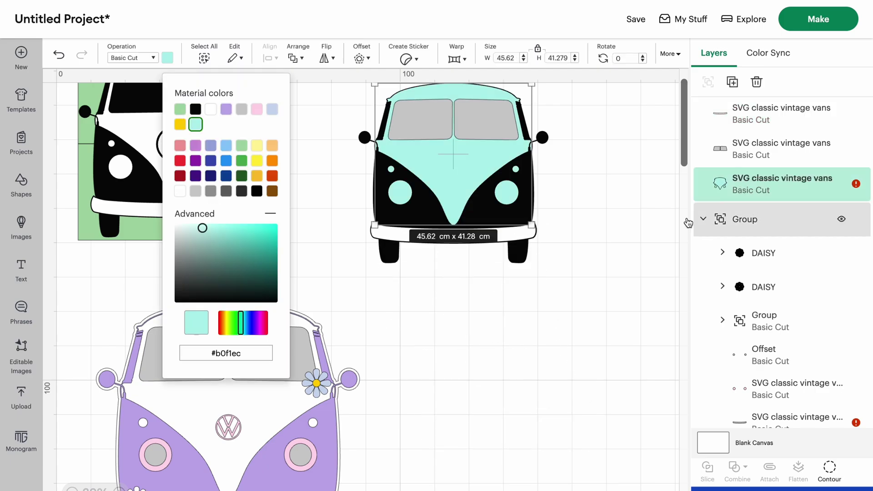
{"action": "left_click", "coordinate": [529, 210]}
{"action": "left_click", "coordinate": [530, 211]}
{"action": "left_click", "coordinate": [656, 248]}
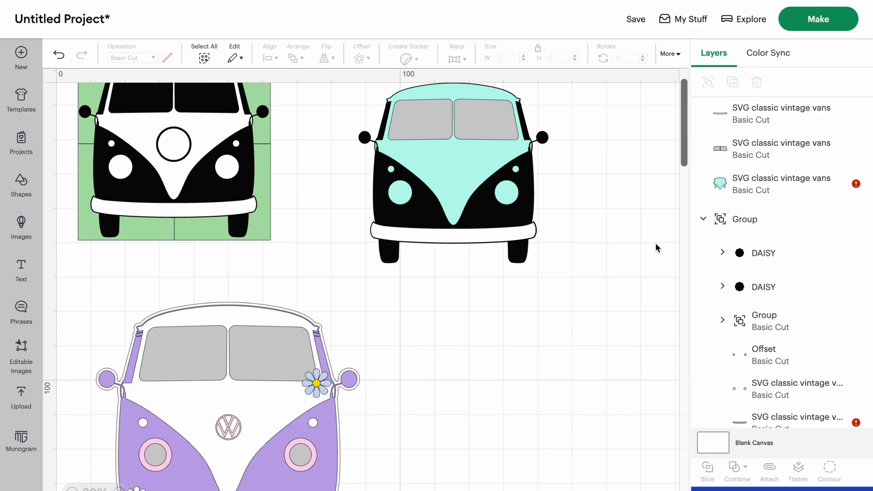
Step: Try the teal colour #34978f on the black base silhouette of the aqua van, and undo that recolouring
{"action": "left_click", "coordinate": [545, 138]}
{"action": "left_click", "coordinate": [166, 61]}
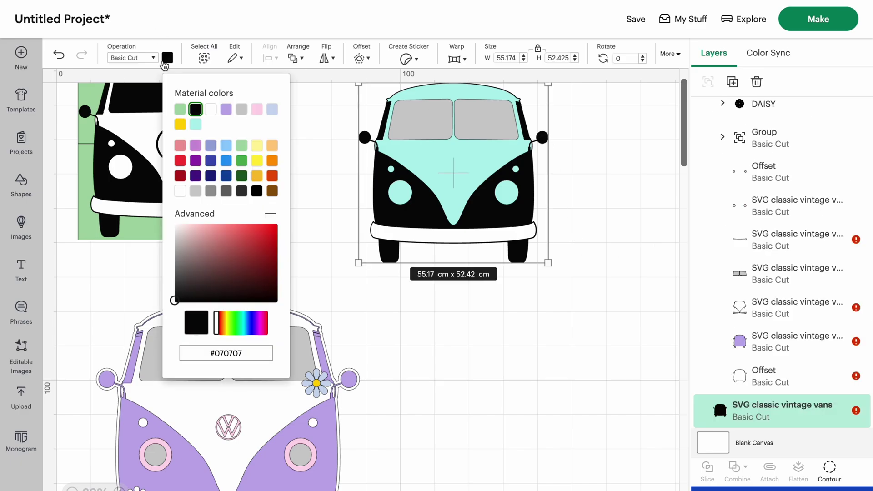
{"action": "left_click", "coordinate": [196, 124]}
{"action": "left_click_drag", "start_coordinate": [227, 251], "coordinate": [243, 260]}
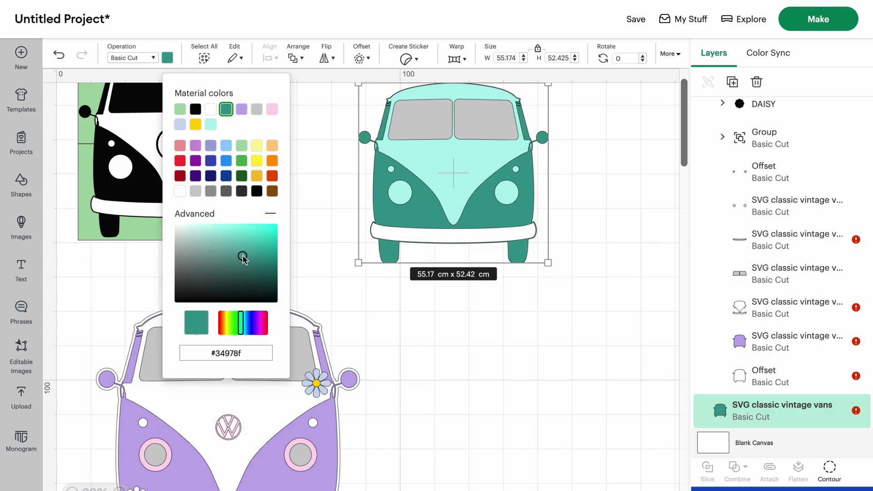
{"action": "left_click", "coordinate": [485, 370]}
{"action": "key", "text": "ctrl+z"}
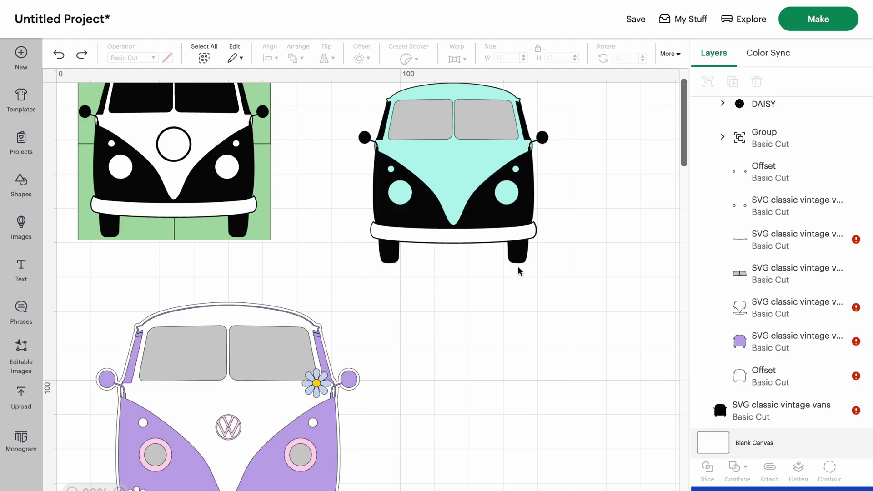
Step: Move the black silhouette to an empty area, enlarge the circle to about 62.7 cm, place it over the left wheel, and slice them
{"action": "left_click_drag", "start_coordinate": [519, 265], "coordinate": [538, 373]}
{"action": "left_click_drag", "start_coordinate": [566, 438], "coordinate": [576, 442]}
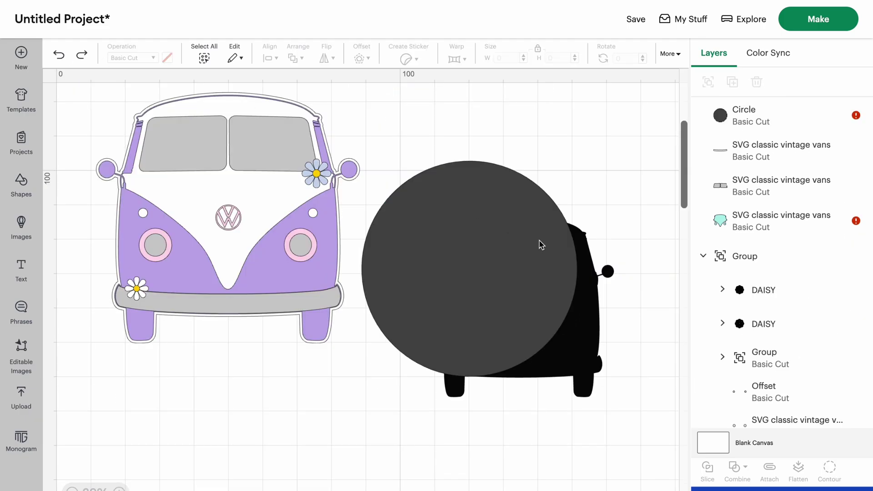
{"action": "left_click_drag", "start_coordinate": [541, 244], "coordinate": [501, 448]}
{"action": "left_click_drag", "start_coordinate": [460, 187], "coordinate": [461, 411]}
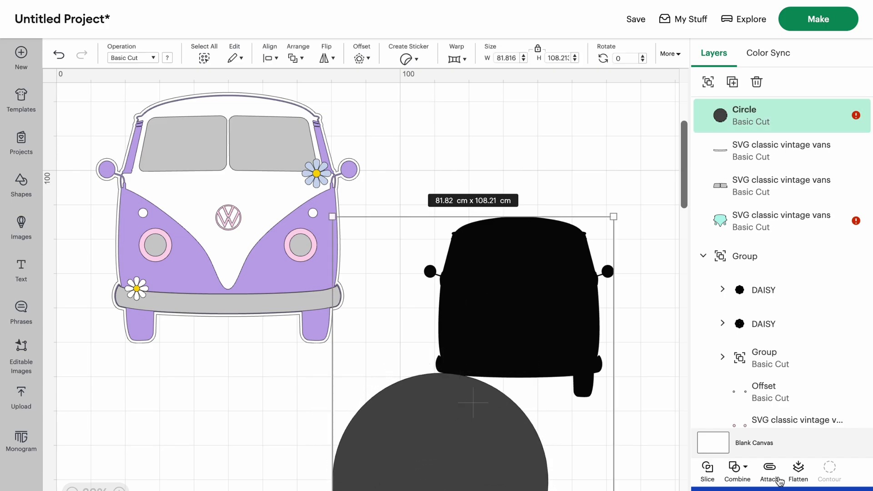
{"action": "left_click", "coordinate": [708, 468]}
Step: Move the circle over the silhouette's right wheel, rotate its notch clear by 35.87 degrees, and slice the wheel from the silhouette
{"action": "scroll", "coordinate": [543, 392], "scroll_direction": "down", "scroll_amount": 4}
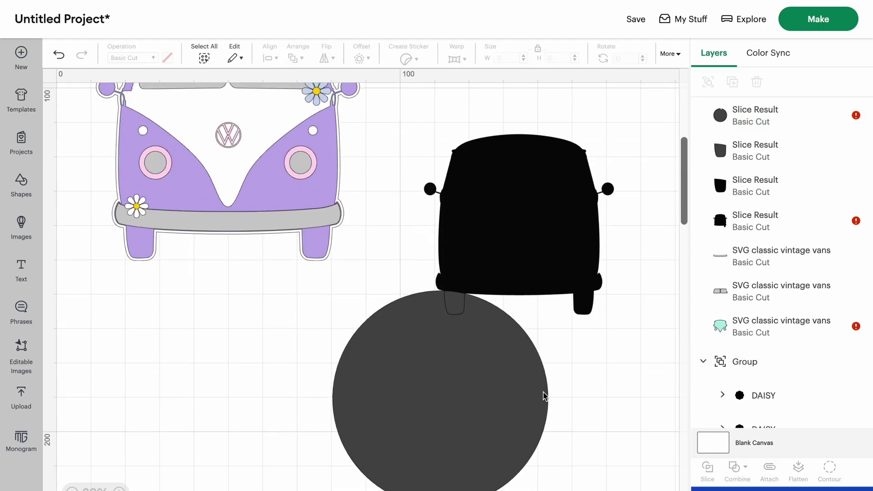
{"action": "scroll", "coordinate": [455, 392], "scroll_direction": "right", "scroll_amount": 4}
{"action": "left_click_drag", "start_coordinate": [389, 392], "coordinate": [503, 392]}
{"action": "left_click", "coordinate": [585, 286]}
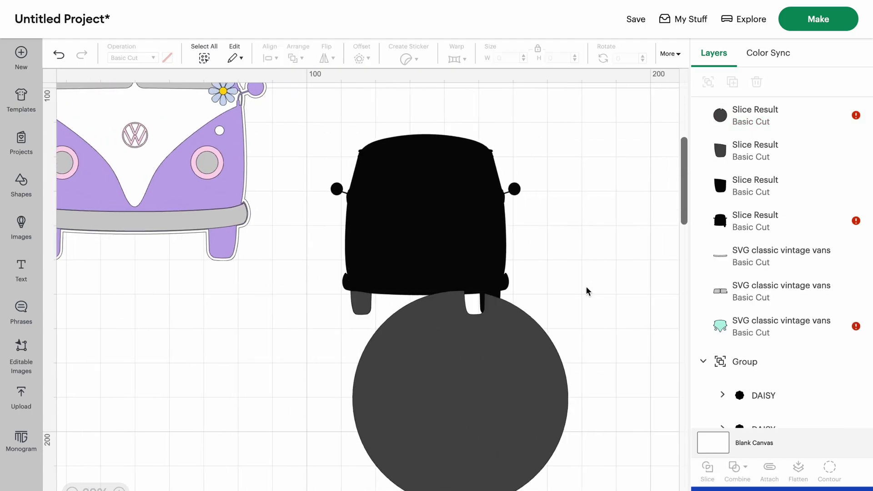
{"action": "left_click", "coordinate": [521, 357]}
{"action": "left_click_drag", "start_coordinate": [579, 287], "coordinate": [623, 332]}
{"action": "left_click_drag", "start_coordinate": [496, 382], "coordinate": [538, 381]}
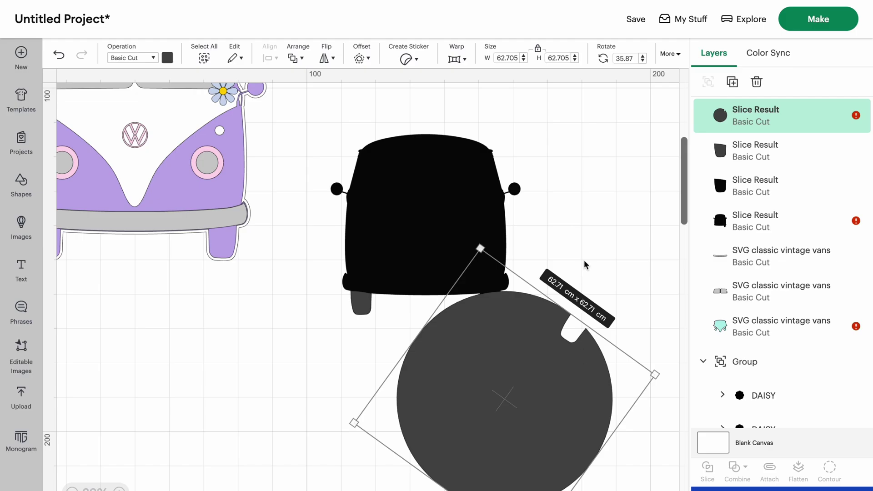
{"action": "left_click_drag", "start_coordinate": [575, 234], "coordinate": [469, 342]}
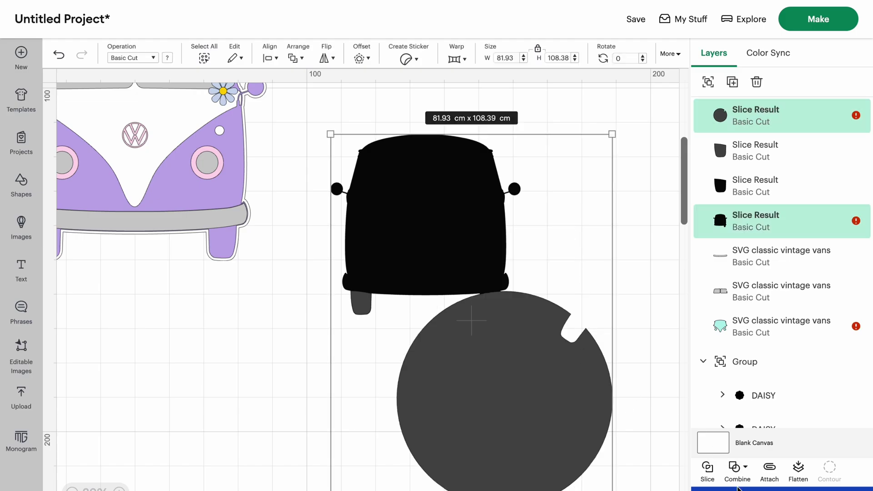
{"action": "left_click", "coordinate": [708, 467]}
Step: Delete the large circle and the wheel pieces sliced off the black silhouette
{"action": "left_click", "coordinate": [513, 399]}
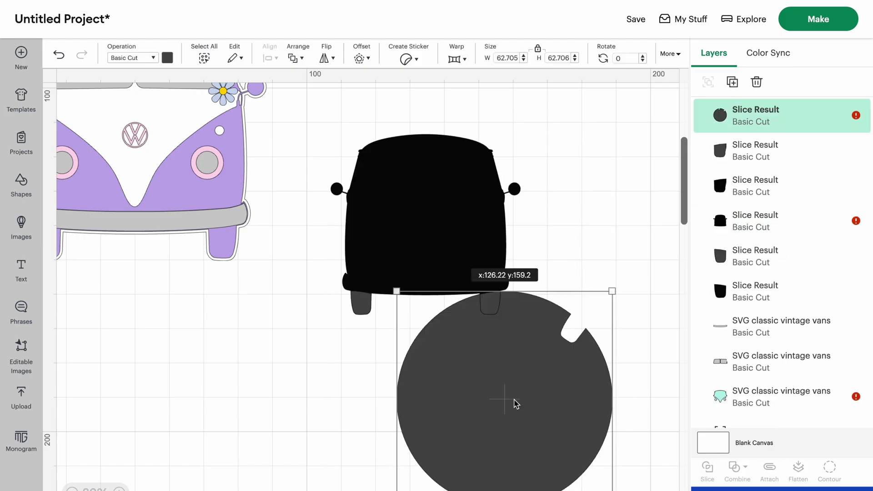
{"action": "key", "text": "Delete"}
{"action": "left_click_drag", "start_coordinate": [462, 244], "coordinate": [475, 219]}
{"action": "left_click_drag", "start_coordinate": [557, 332], "coordinate": [334, 296]}
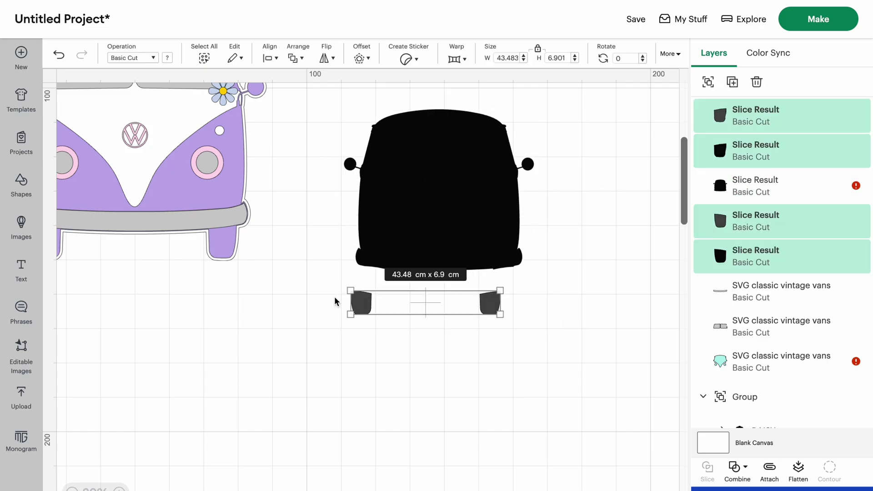
{"action": "key", "text": "Delete"}
Step: Move the wheel-less silhouette below the aqua van front and recolour it teal #3a9992
{"action": "left_click_drag", "start_coordinate": [447, 209], "coordinate": [503, 277]}
{"action": "scroll", "coordinate": [504, 279], "scroll_direction": "up", "scroll_amount": 5}
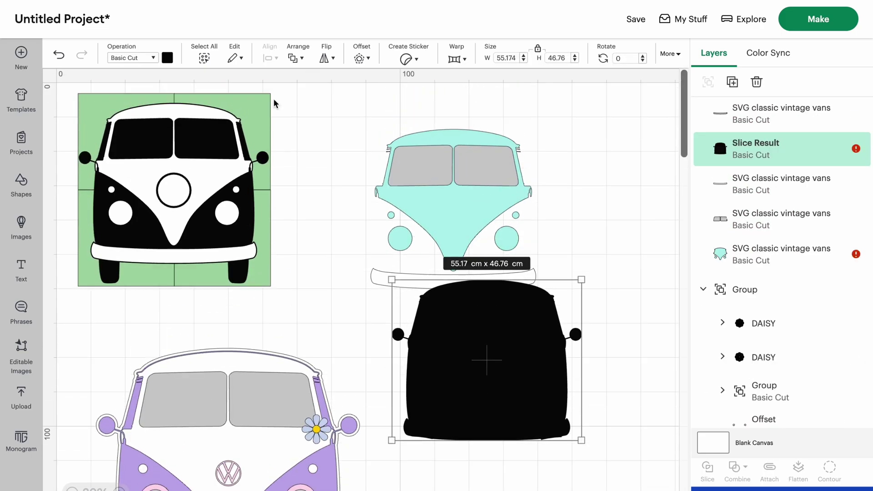
{"action": "left_click", "coordinate": [167, 58]}
{"action": "left_click", "coordinate": [195, 124]}
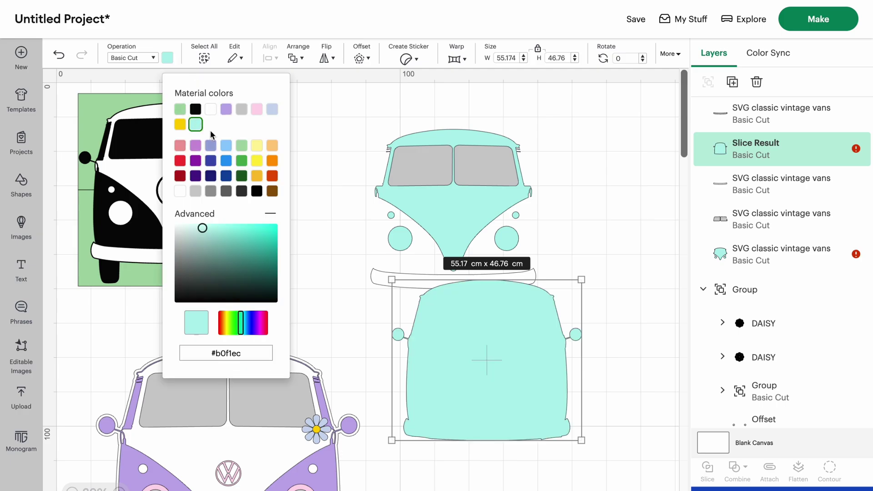
{"action": "left_click", "coordinate": [227, 248]}
{"action": "left_click", "coordinate": [239, 255]}
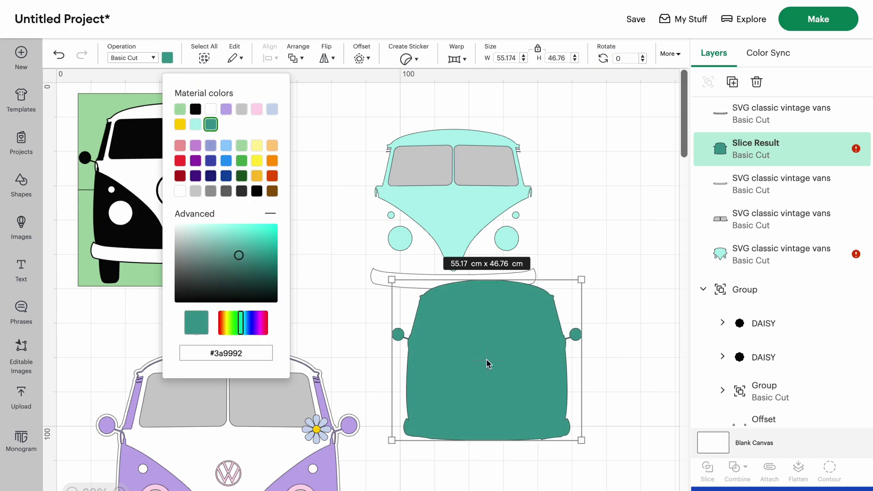
{"action": "left_click_drag", "start_coordinate": [487, 360], "coordinate": [490, 400]}
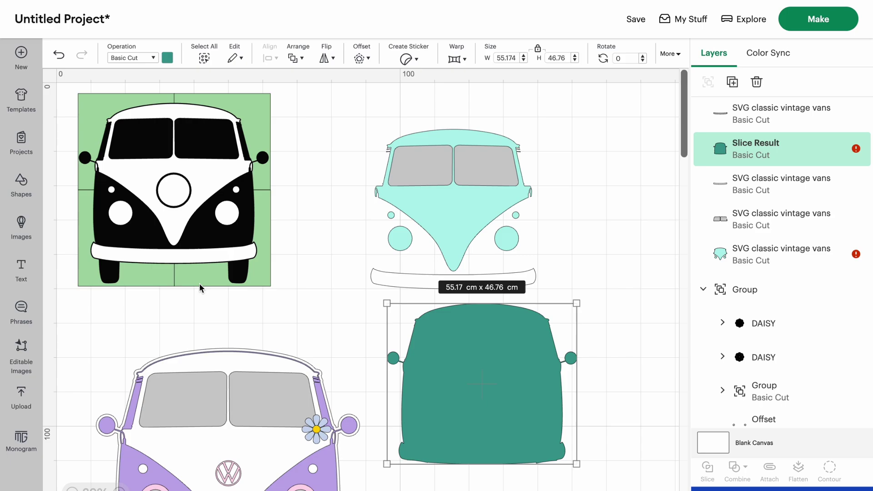
Step: Add a circle of about 15.5 cm over the teal silhouette's right mirror, and place a duplicate over the left mirror
{"action": "left_click", "coordinate": [20, 182]}
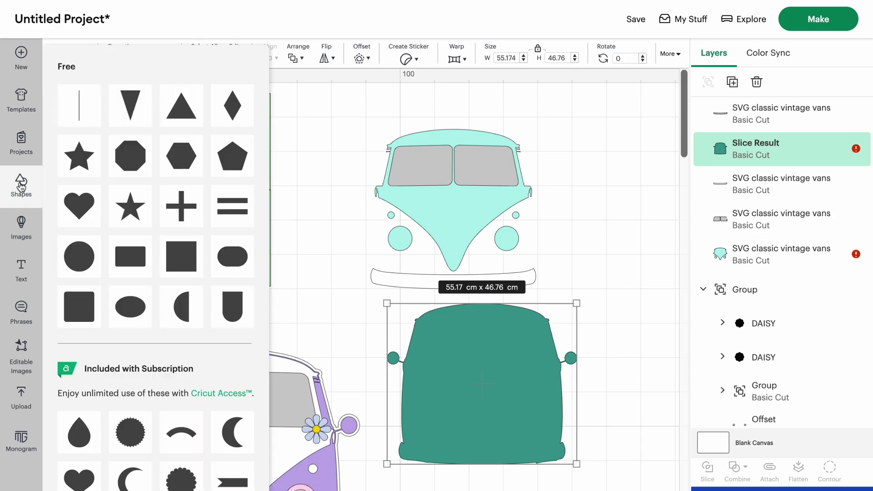
{"action": "left_click", "coordinate": [85, 251]}
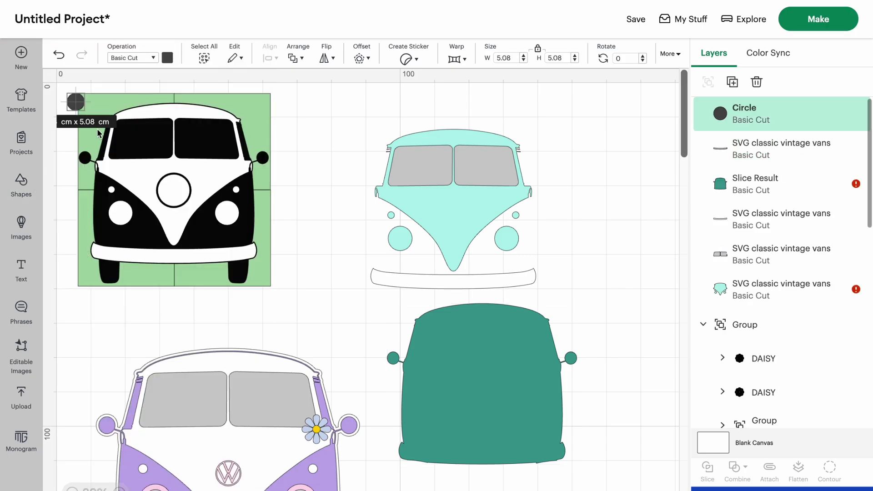
{"action": "left_click", "coordinate": [523, 55]}
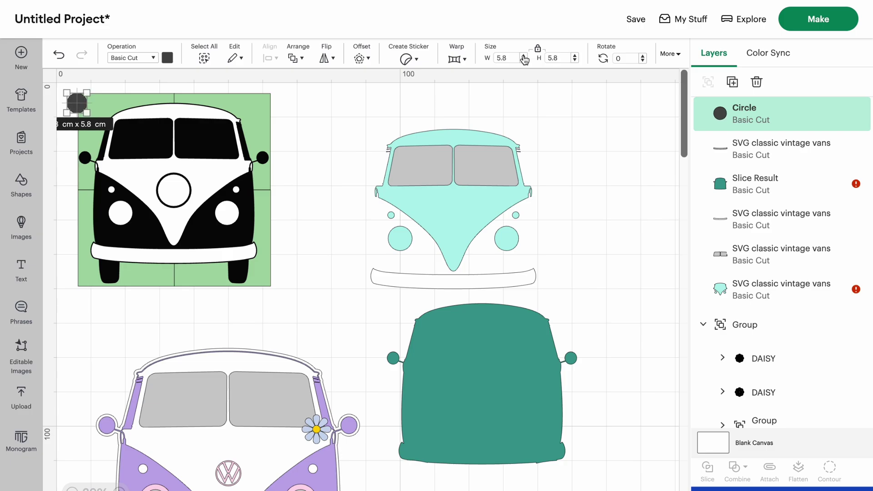
{"action": "left_click_drag", "start_coordinate": [87, 111], "coordinate": [594, 363]}
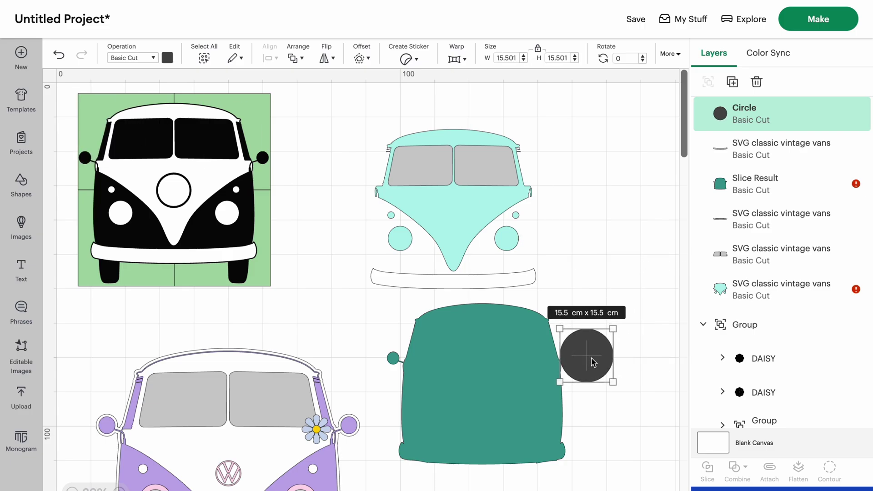
{"action": "key", "text": "ctrl+d"}
{"action": "left_click_drag", "start_coordinate": [117, 150], "coordinate": [377, 363]}
{"action": "left_click", "coordinate": [587, 402]}
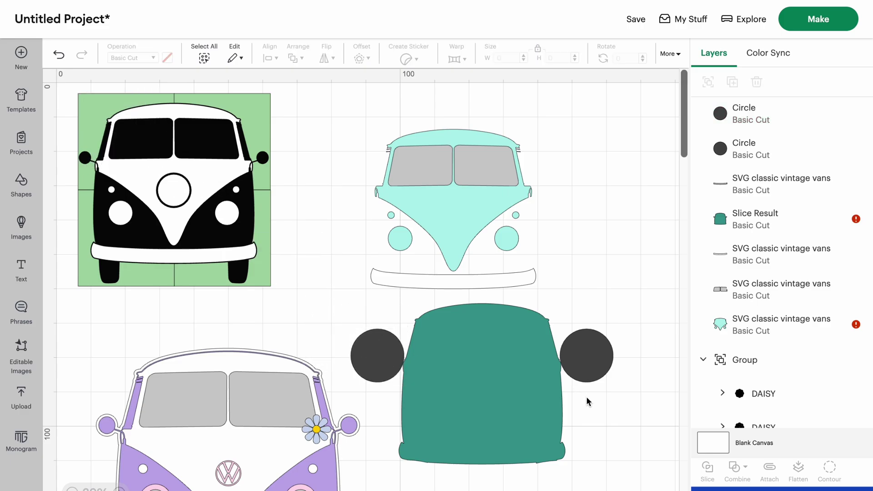
Step: Slice both side mirrors off the teal silhouette with the two circles, one side at a time
{"action": "left_click_drag", "start_coordinate": [608, 401], "coordinate": [557, 352]}
{"action": "left_click", "coordinate": [707, 470]}
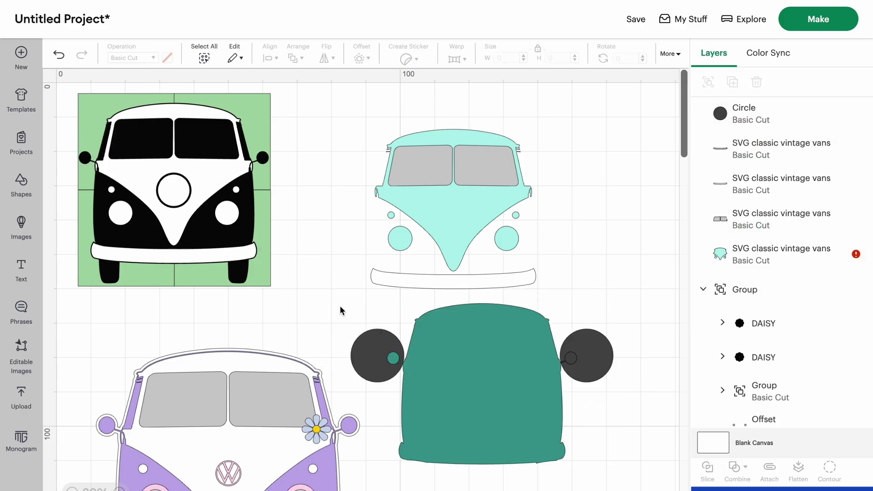
{"action": "left_click_drag", "start_coordinate": [340, 306], "coordinate": [436, 368]}
{"action": "left_click", "coordinate": [432, 386]}
{"action": "left_click", "coordinate": [364, 352]}
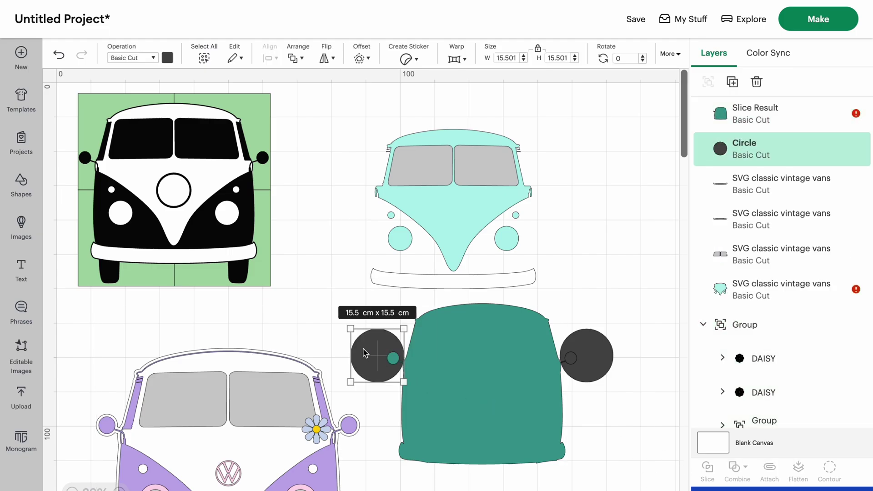
{"action": "left_click", "coordinate": [502, 383], "text": "shift"}
{"action": "left_click", "coordinate": [708, 471]}
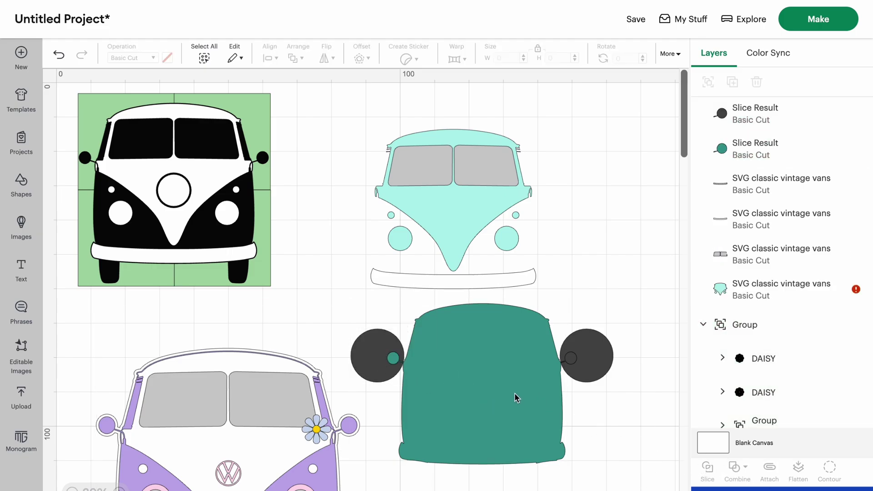
Step: Send the teal silhouette to the back, align it behind the aqua van front, and remove the leftover circles and mirror pieces
{"action": "left_click_drag", "start_coordinate": [514, 376], "coordinate": [486, 189]}
{"action": "left_click", "coordinate": [296, 57]}
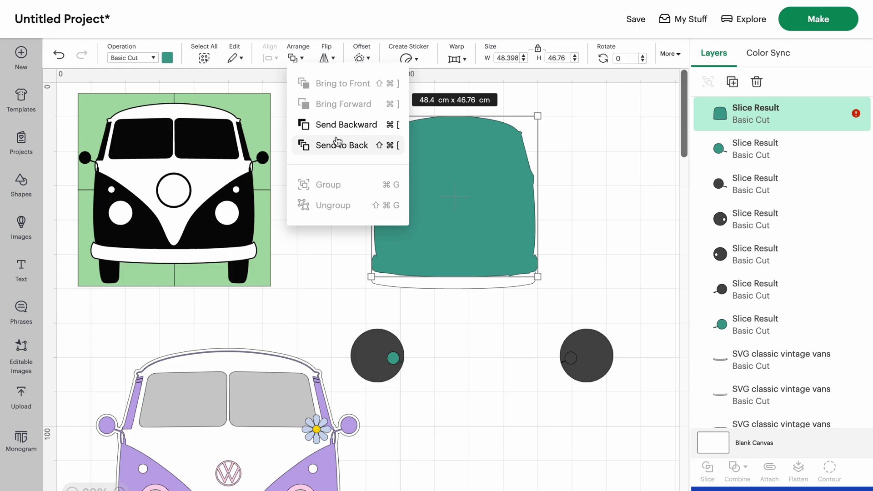
{"action": "left_click", "coordinate": [327, 145]}
{"action": "left_click", "coordinate": [496, 119]}
{"action": "left_click_drag", "start_coordinate": [505, 130], "coordinate": [504, 139]}
{"action": "left_click_drag", "start_coordinate": [482, 281], "coordinate": [482, 281]}
{"action": "left_click", "coordinate": [505, 323]}
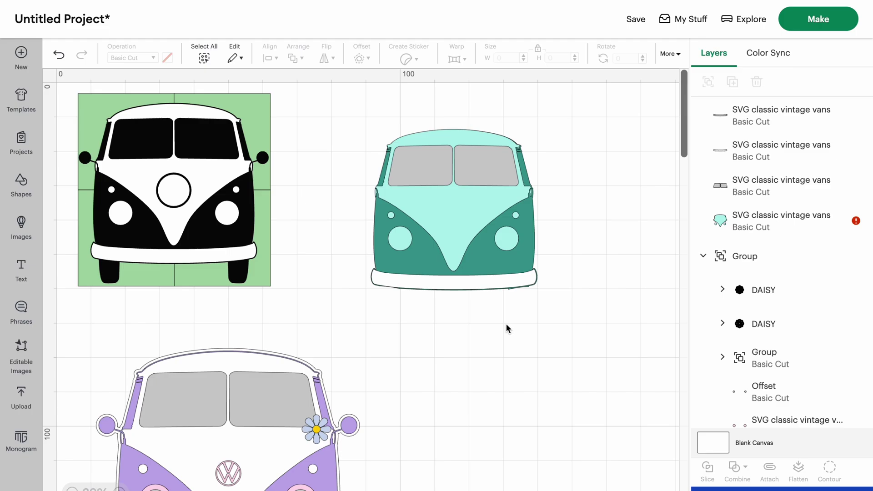
Step: Paste a copy of the purple van's VW logo group, enlarge it, and centre it on the aqua van's front
{"action": "left_click", "coordinate": [233, 482]}
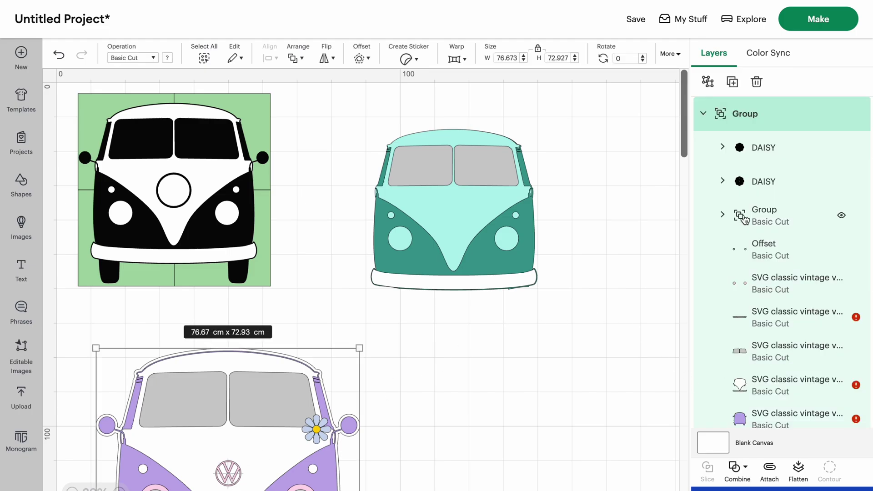
{"action": "left_click", "coordinate": [769, 223]}
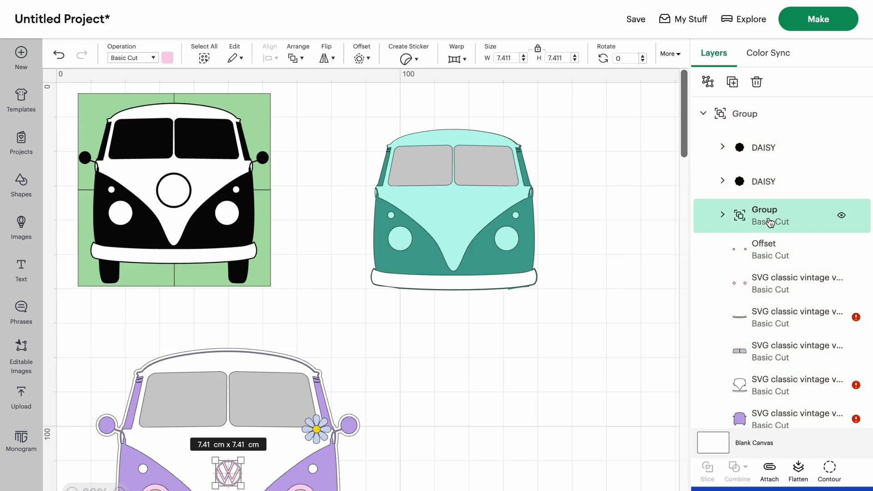
{"action": "key", "text": "ctrl+c"}
{"action": "key", "text": "ctrl+v"}
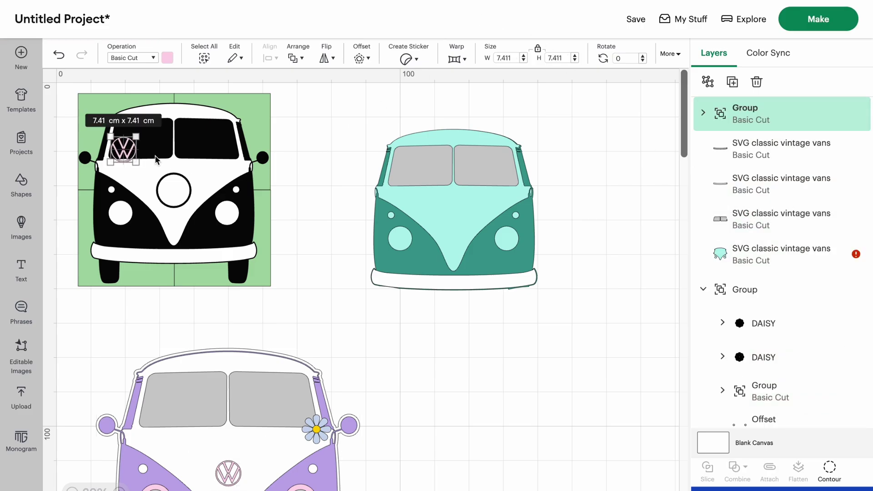
{"action": "left_click_drag", "start_coordinate": [134, 161], "coordinate": [186, 212]}
{"action": "left_click_drag", "start_coordinate": [147, 184], "coordinate": [487, 253]}
Step: Duplicate the aqua body layer and move the copy to the empty area below the teal van
{"action": "left_click", "coordinate": [406, 245]}
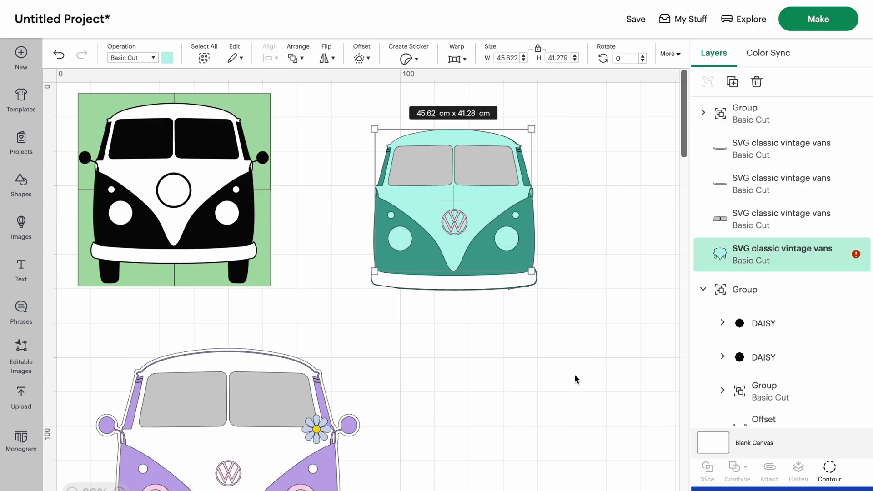
{"action": "key", "text": "ctrl+c"}
{"action": "key", "text": "ctrl+v"}
{"action": "left_click_drag", "start_coordinate": [247, 281], "coordinate": [524, 489]}
Step: Hide the two headlight contours in the original aqua body layer on the teal van
{"action": "left_click", "coordinate": [501, 203]}
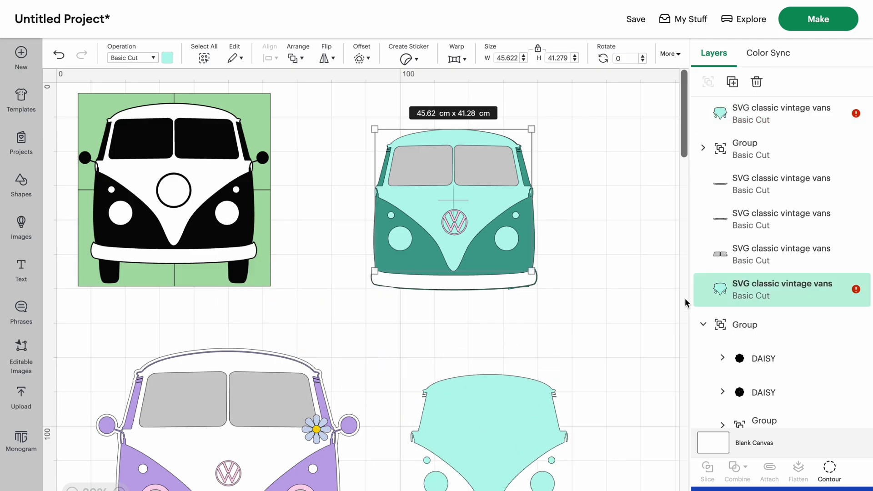
{"action": "left_click", "coordinate": [830, 468]}
{"action": "left_click", "coordinate": [619, 202]}
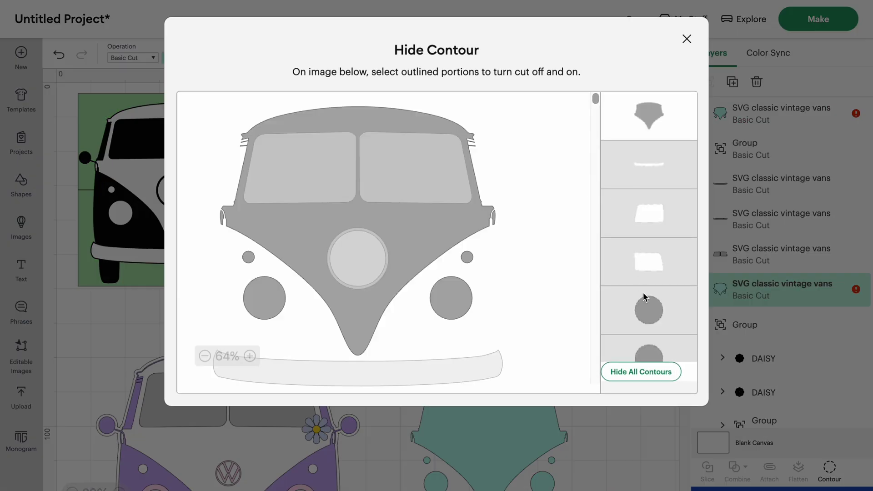
{"action": "left_click", "coordinate": [446, 295]}
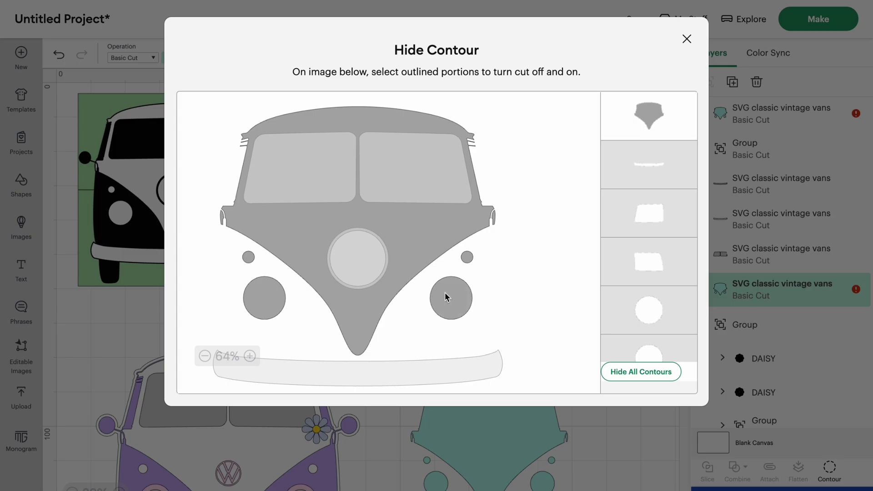
{"action": "left_click", "coordinate": [266, 293]}
{"action": "left_click", "coordinate": [687, 40]}
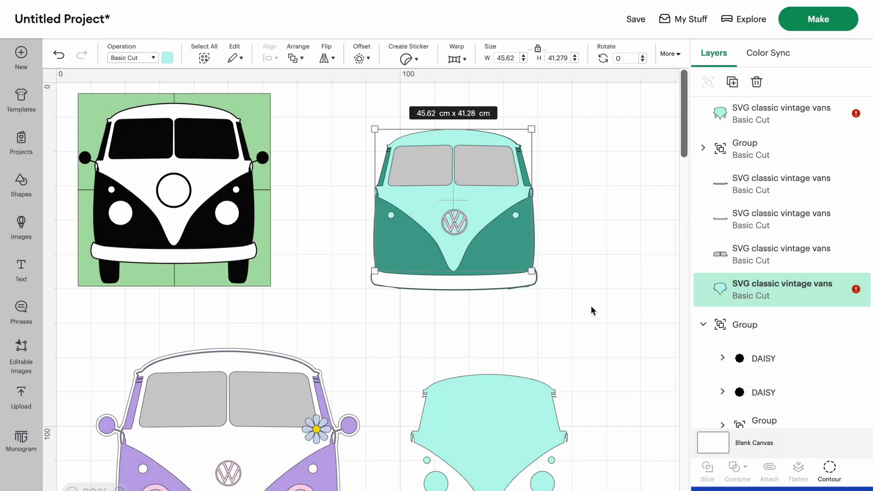
Step: Hide all contours of the copied aqua body layer except the two large headlights
{"action": "left_click", "coordinate": [498, 416]}
{"action": "left_click", "coordinate": [823, 473]}
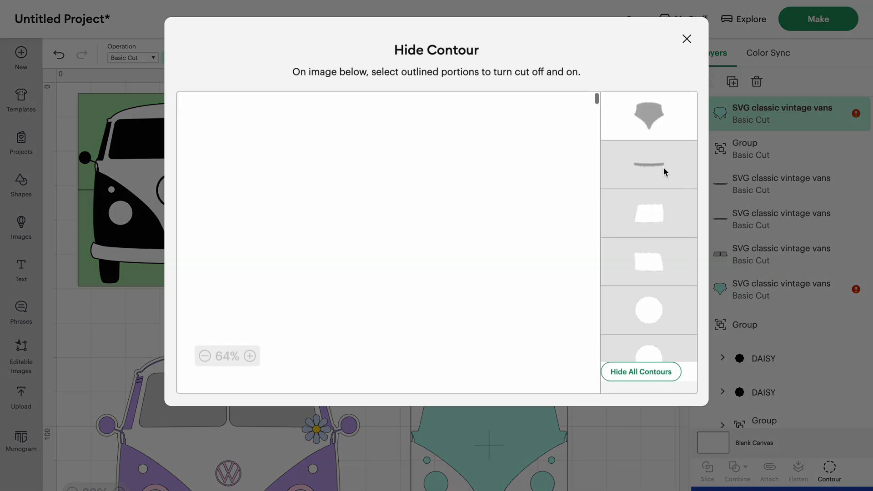
{"action": "scroll", "coordinate": [651, 227], "scroll_direction": "down", "scroll_amount": 5}
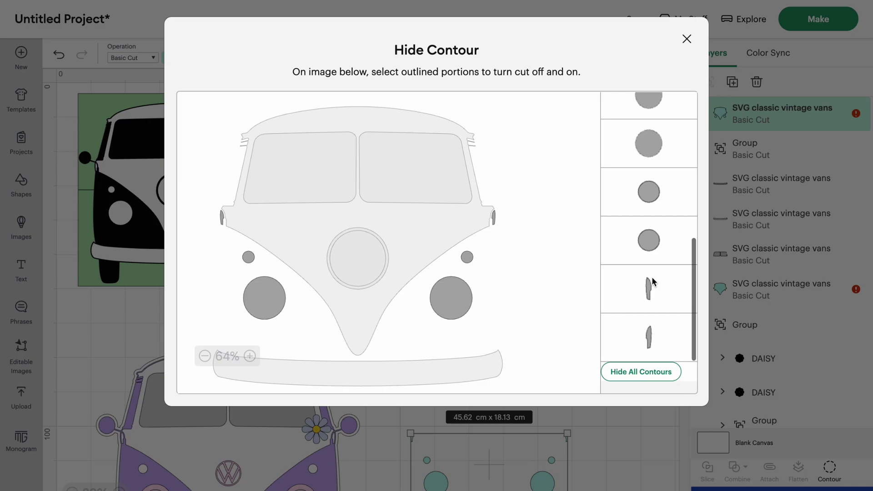
{"action": "left_click", "coordinate": [653, 241]}
{"action": "left_click", "coordinate": [654, 194]}
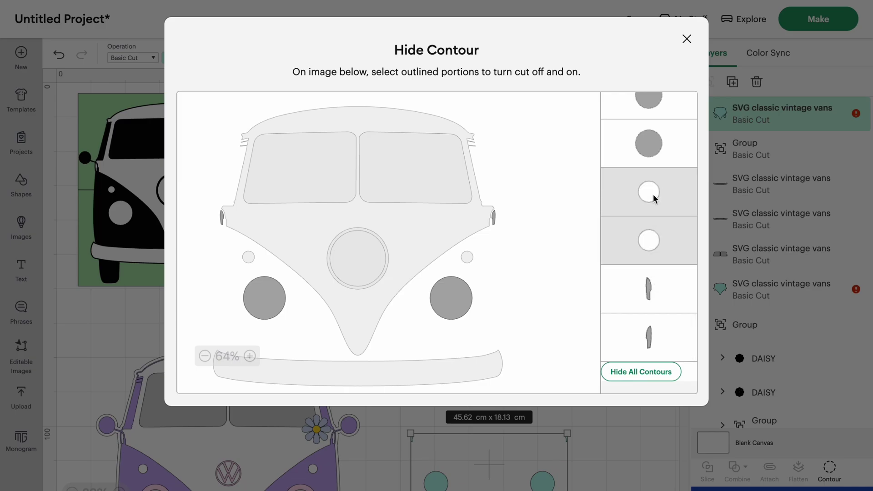
{"action": "left_click", "coordinate": [658, 336]}
{"action": "left_click", "coordinate": [657, 297]}
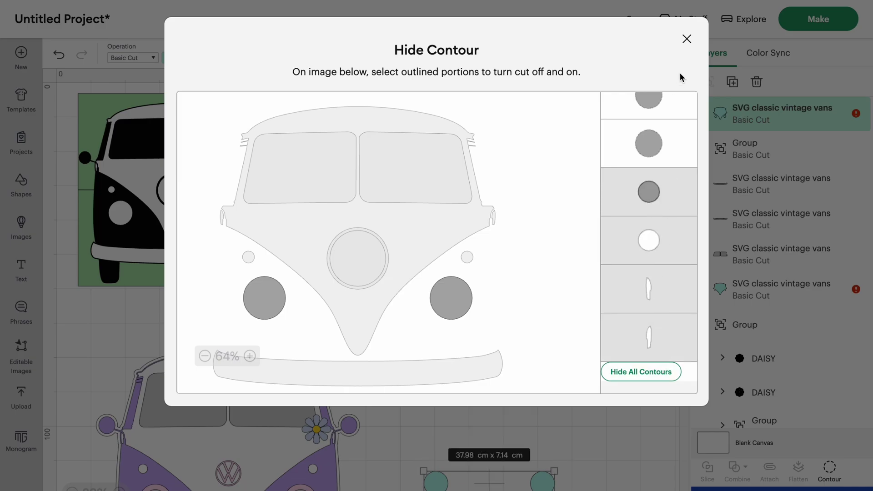
{"action": "left_click", "coordinate": [686, 40]}
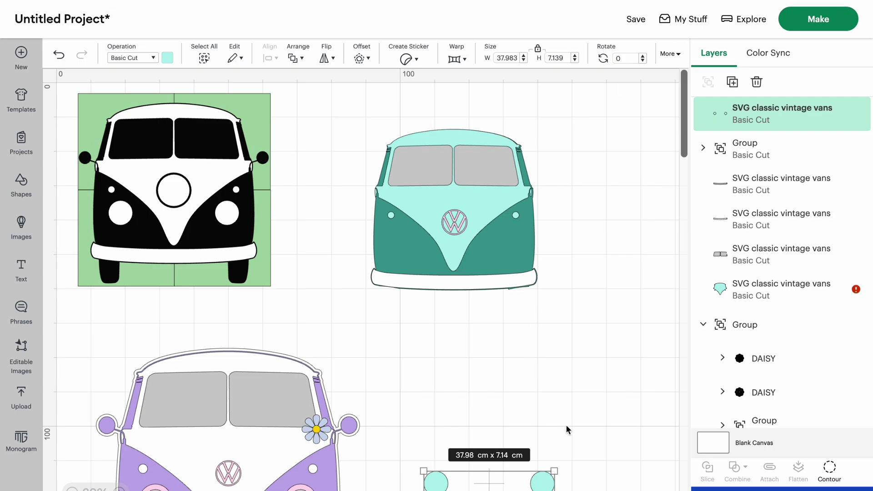
Step: Place the headlight circles on the teal van's front and create an inward offset of -0.988 cm from them with rounded corners
{"action": "left_click_drag", "start_coordinate": [545, 488], "coordinate": [509, 246]}
{"action": "left_click", "coordinate": [359, 58]}
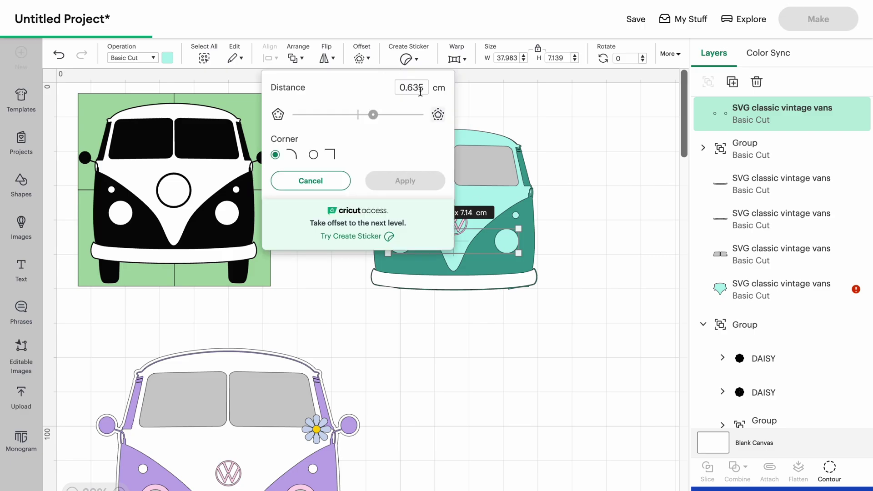
{"action": "left_click_drag", "start_coordinate": [425, 87], "coordinate": [388, 91]}
{"action": "type", "text": "-0"}
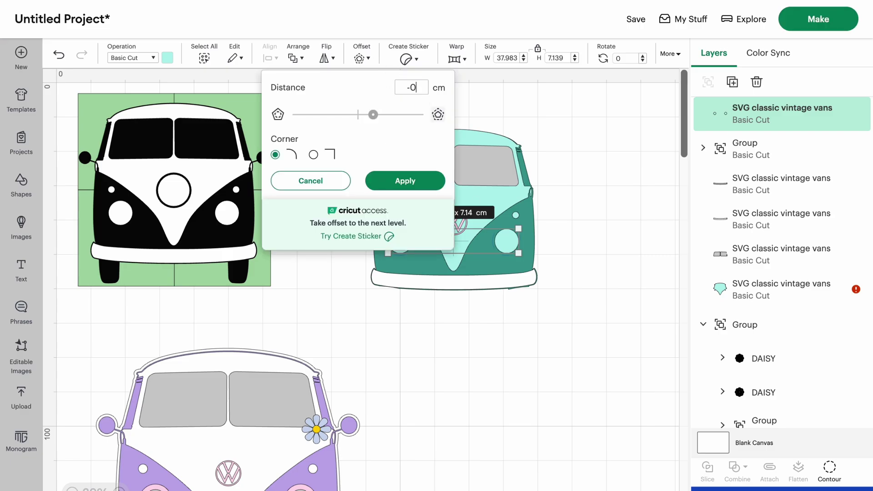
{"action": "type", "text": ".1"}
{"action": "key", "text": "BackSpace"}
{"action": "type", "text": "2"}
{"action": "left_click_drag", "start_coordinate": [352, 113], "coordinate": [338, 114]}
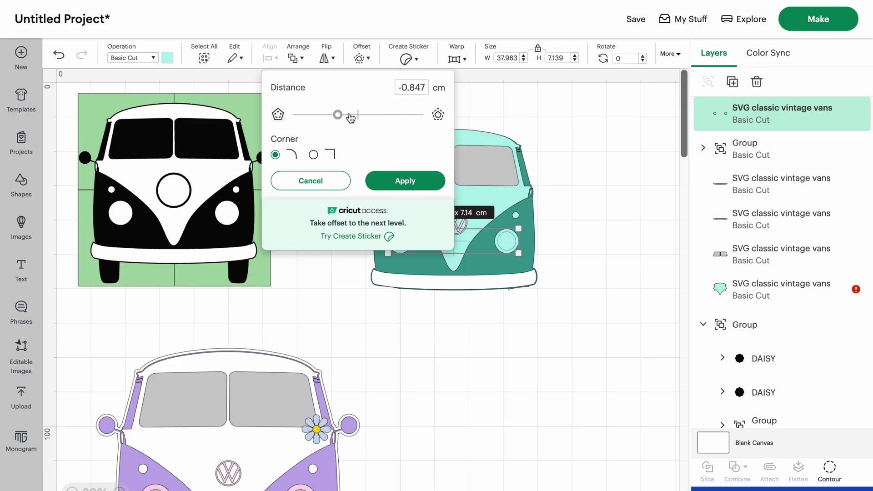
{"action": "left_click_drag", "start_coordinate": [337, 115], "coordinate": [335, 115]}
{"action": "left_click", "coordinate": [402, 179]}
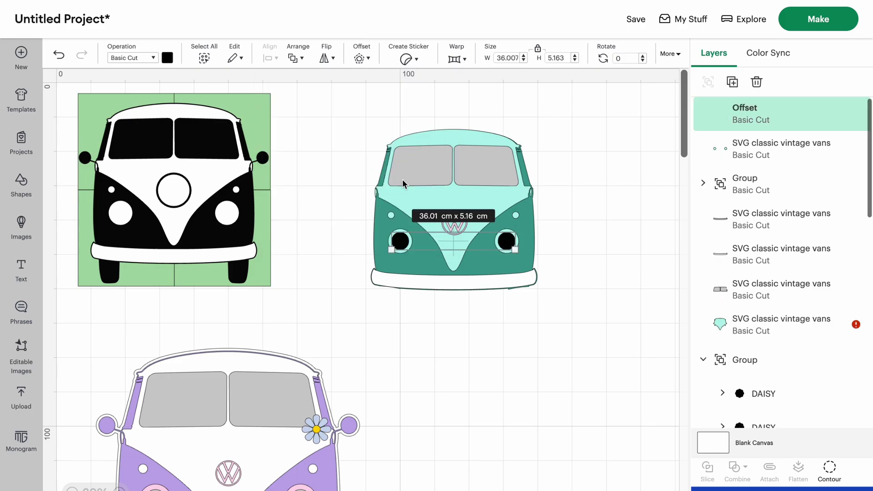
Step: Colour the headlight offset grey (#cccccc) to match the van's windows
{"action": "left_click", "coordinate": [167, 56]}
{"action": "left_click", "coordinate": [256, 109]}
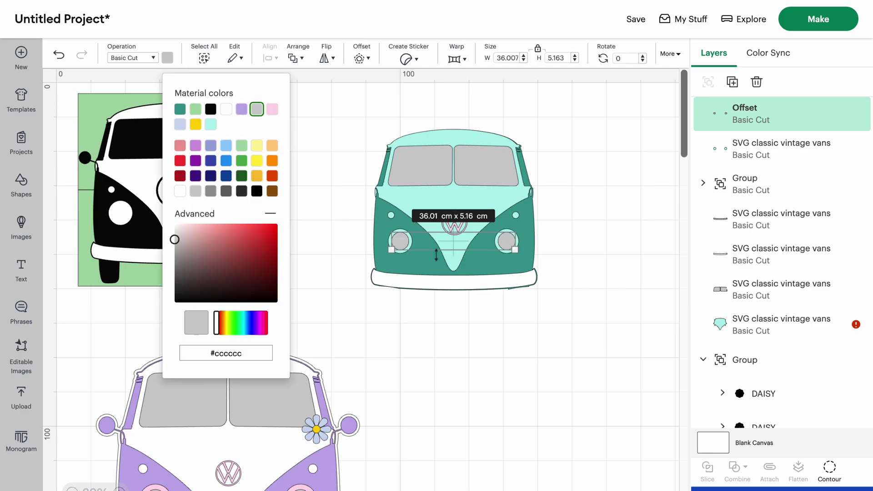
{"action": "left_click", "coordinate": [468, 353]}
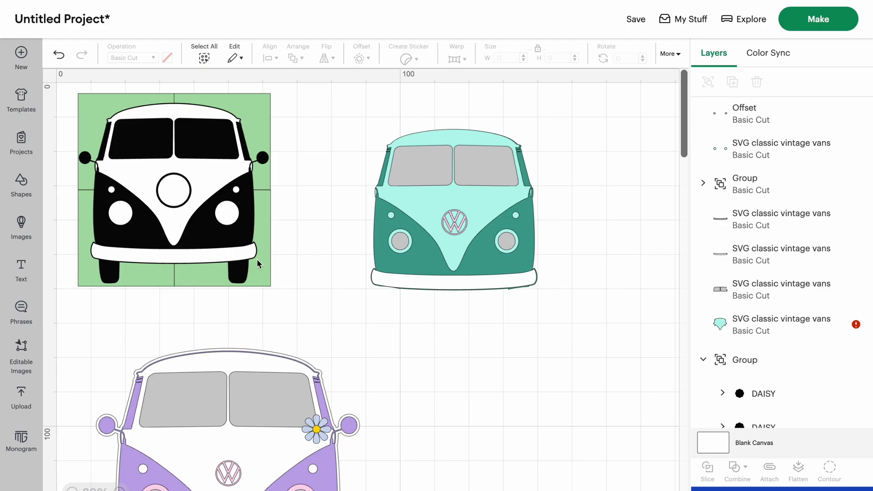
Step: Hide the white layer of the black-and-white van and hide all contours of its black layer to make a solid silhouette
{"action": "left_click", "coordinate": [205, 220]}
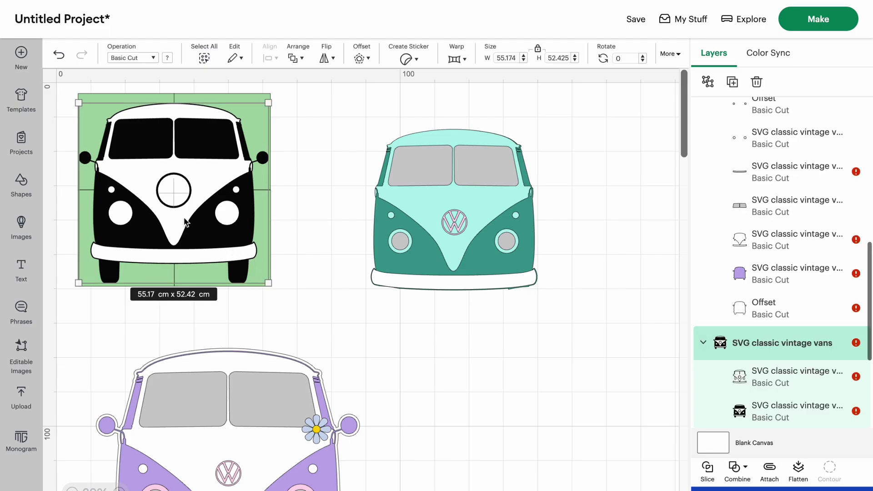
{"action": "left_click", "coordinate": [841, 377]}
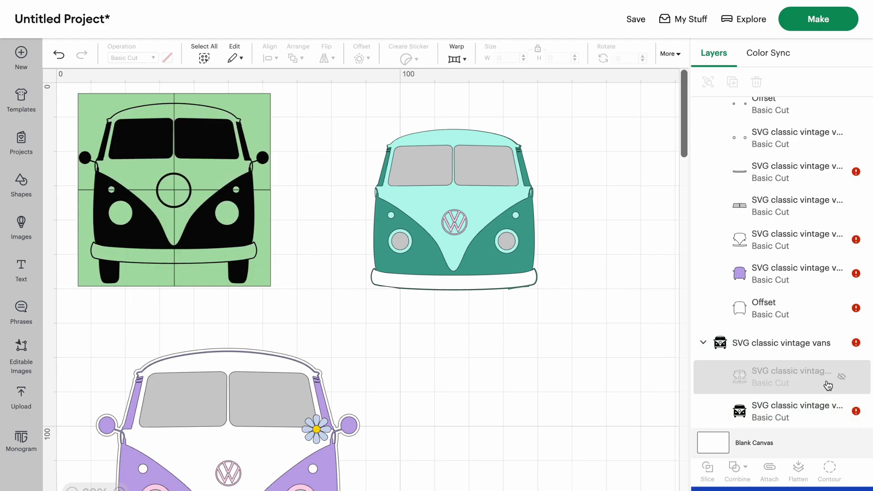
{"action": "left_click", "coordinate": [788, 421]}
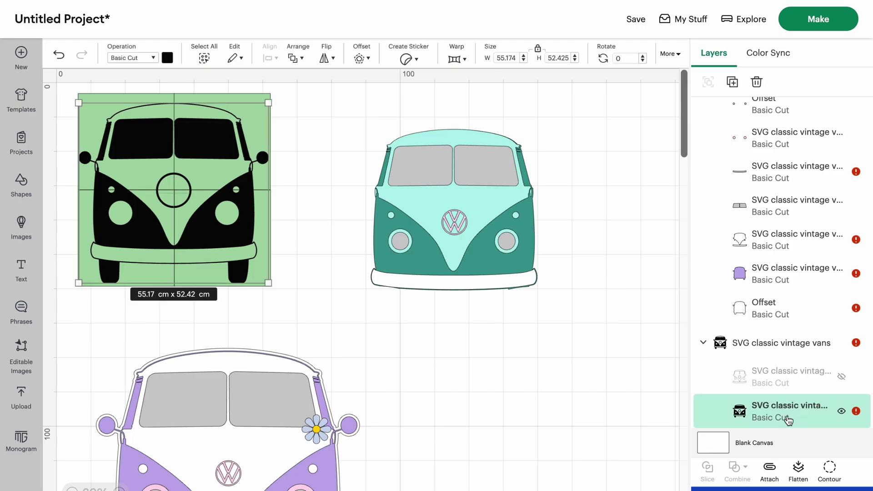
{"action": "left_click", "coordinate": [824, 468]}
{"action": "left_click", "coordinate": [664, 377]}
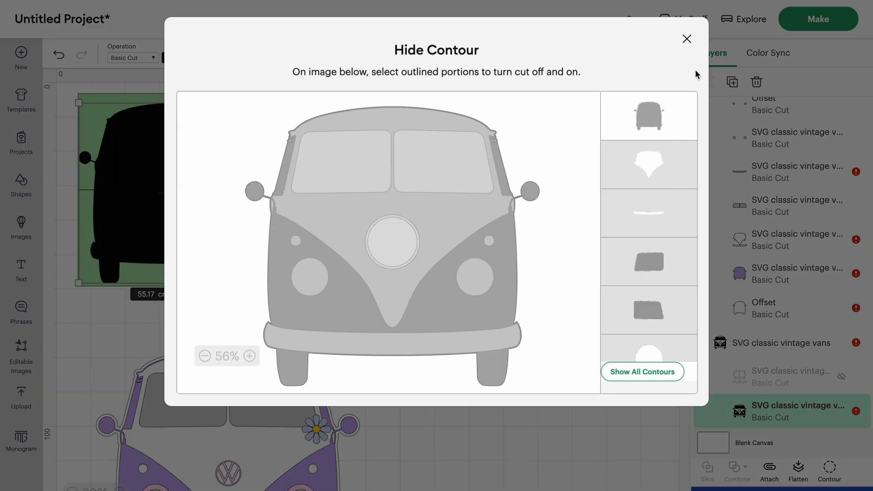
{"action": "left_click", "coordinate": [687, 40]}
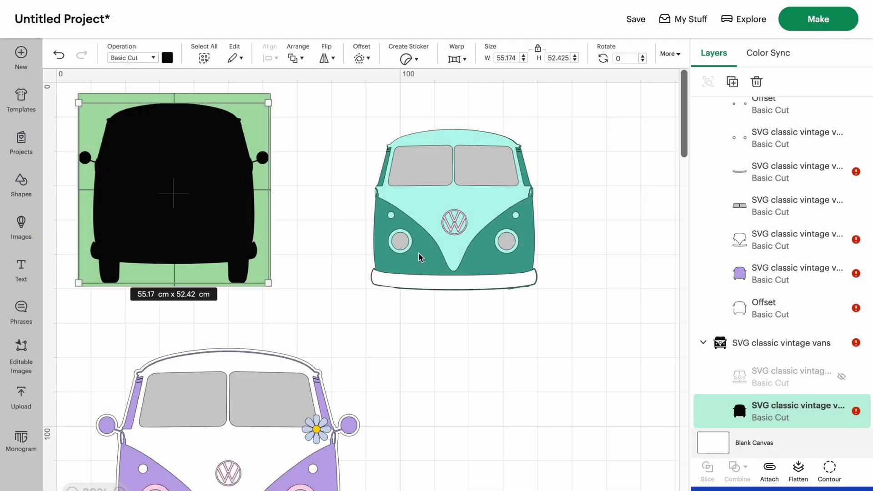
Step: Group all layers of the teal van and position the group over the black van silhouette on the green mats
{"action": "left_click_drag", "start_coordinate": [539, 322], "coordinate": [386, 133]}
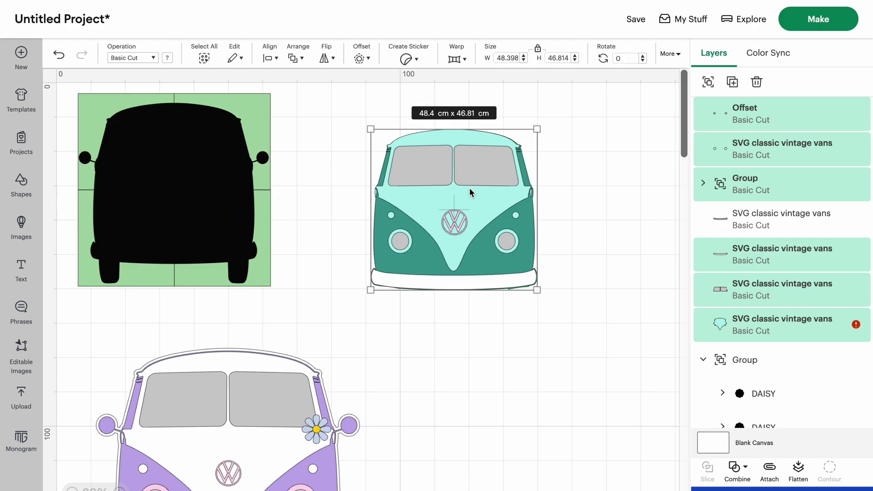
{"action": "left_click_drag", "start_coordinate": [472, 189], "coordinate": [403, 196]}
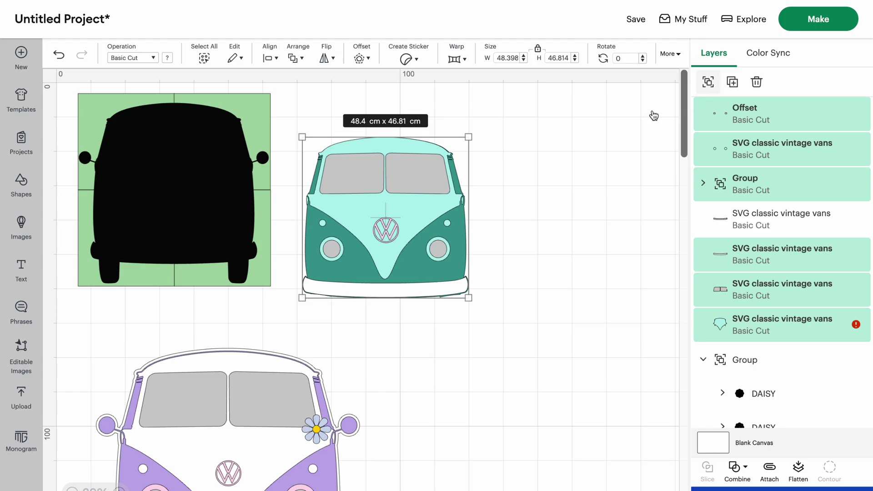
{"action": "key", "text": "ctrl+g"}
{"action": "left_click_drag", "start_coordinate": [397, 230], "coordinate": [187, 195]}
{"action": "left_click", "coordinate": [410, 269]}
{"action": "left_click", "coordinate": [220, 257]}
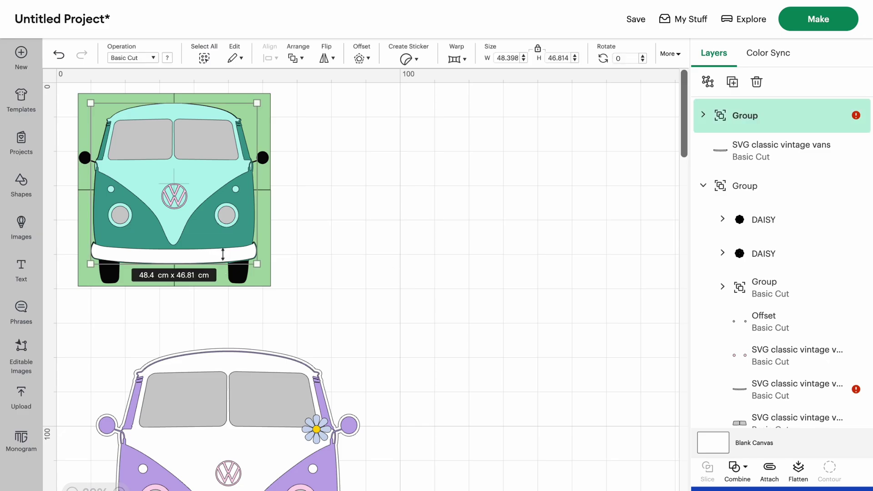
Step: Delete the stray grey bumper layer lying in the empty area beside the purple van
{"action": "left_click", "coordinate": [757, 152]}
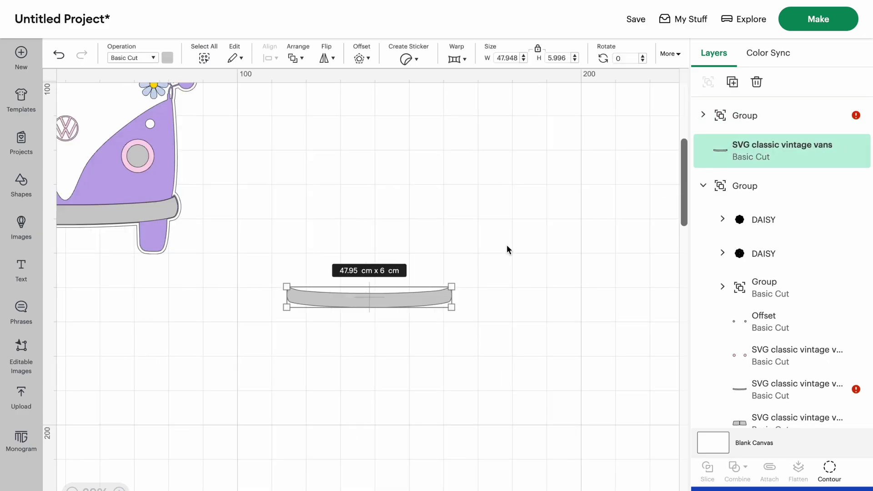
{"action": "left_click", "coordinate": [409, 246]}
{"action": "scroll", "coordinate": [409, 246], "scroll_direction": "left", "scroll_amount": 5}
{"action": "scroll", "coordinate": [408, 246], "scroll_direction": "up", "scroll_amount": 7}
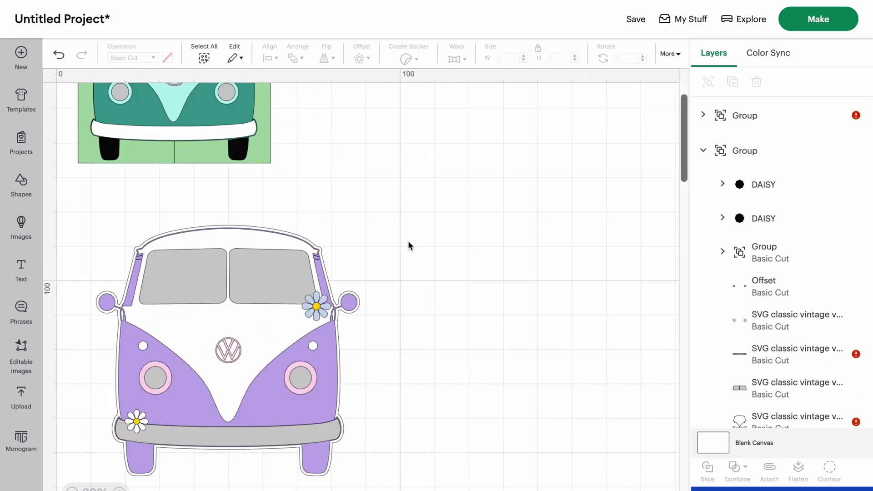
{"action": "left_click", "coordinate": [745, 150]}
{"action": "left_click", "coordinate": [236, 306]}
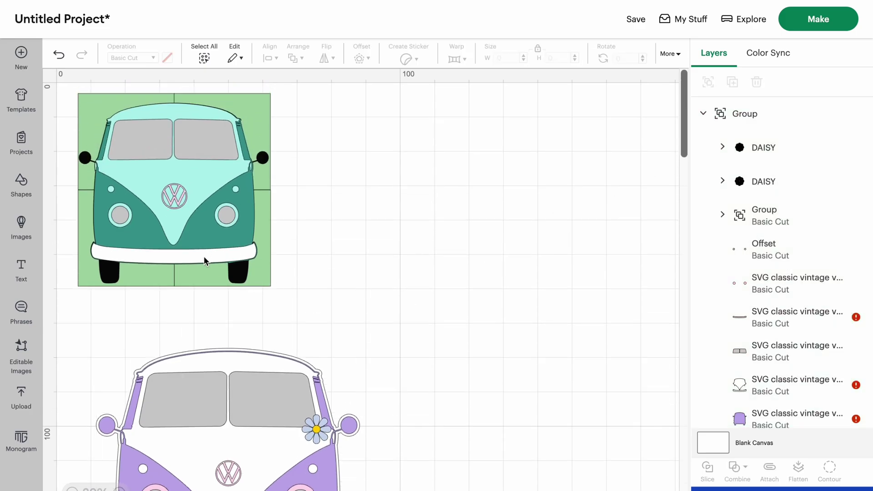
Step: Ungroup the teal van and the van silhouette beneath it, and recolour the teal van's white bumper grey
{"action": "left_click", "coordinate": [204, 259]}
{"action": "left_click", "coordinate": [703, 114]}
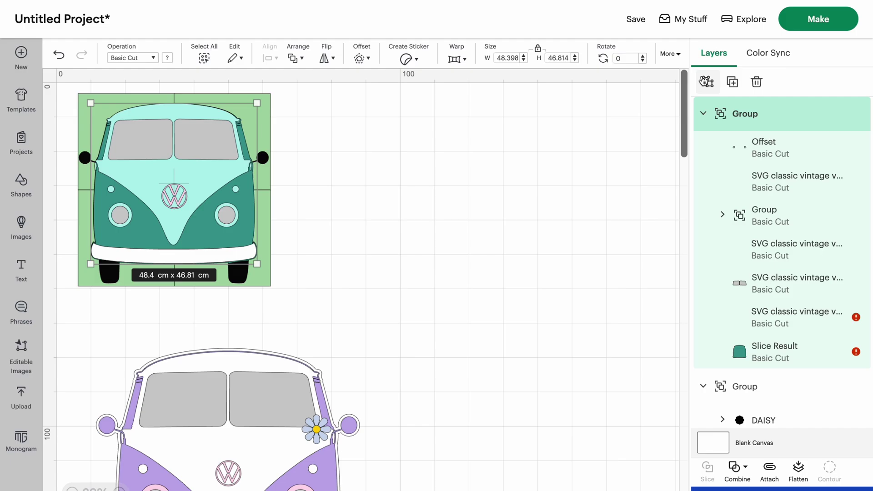
{"action": "left_click", "coordinate": [706, 81]}
{"action": "left_click", "coordinate": [168, 59]}
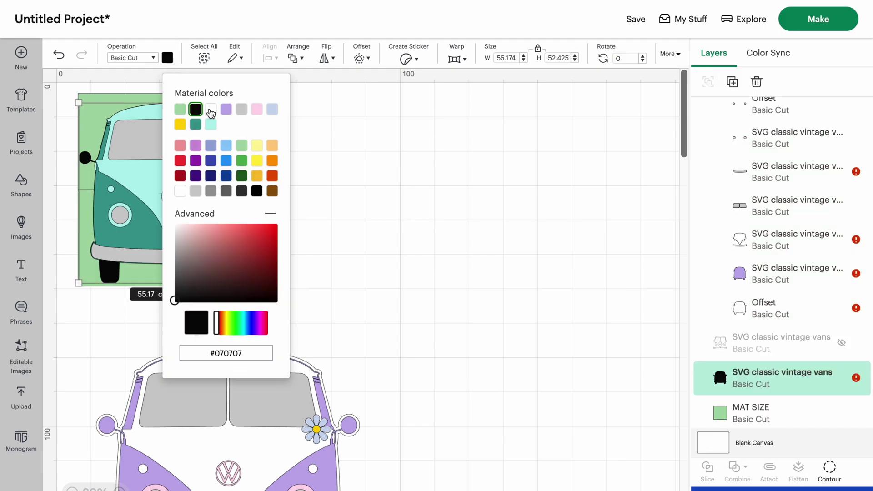
Step: Create a 0.6 cm outward offset with rounded corners around the black van silhouette
{"action": "left_click", "coordinate": [363, 58]}
{"action": "left_click_drag", "start_coordinate": [427, 90], "coordinate": [384, 91]}
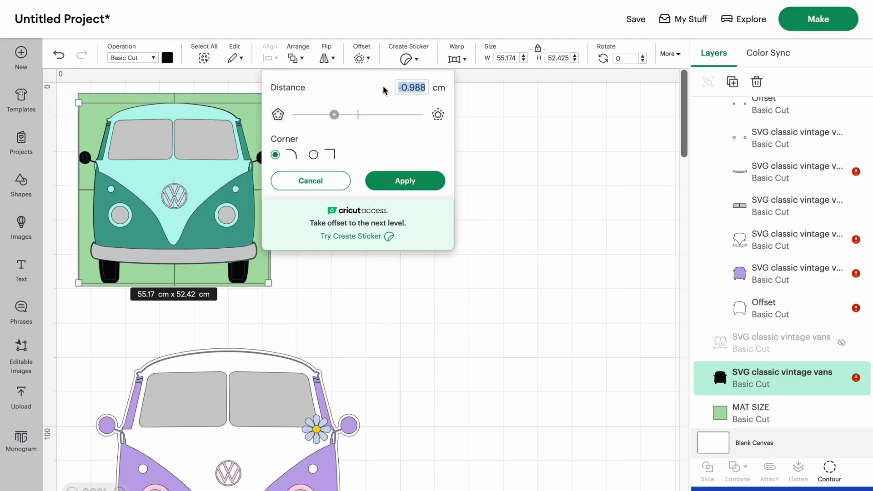
{"action": "type", "text": "-.3"}
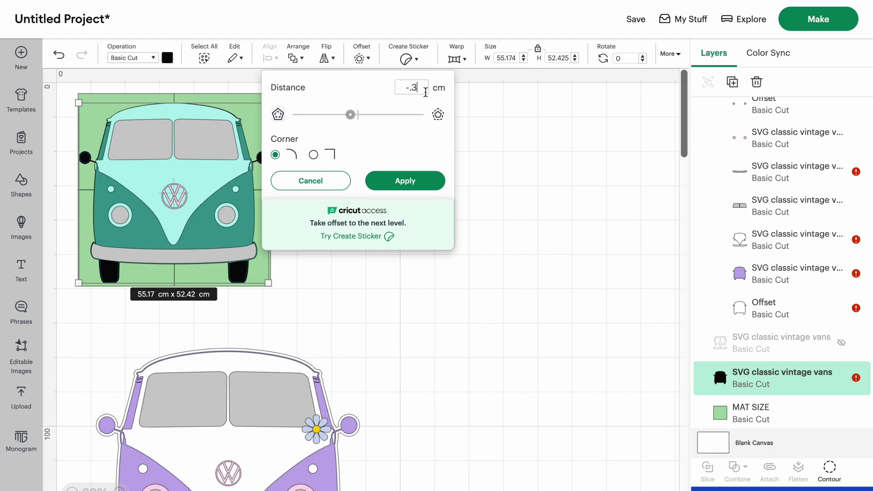
{"action": "left_click_drag", "start_coordinate": [425, 91], "coordinate": [390, 88]}
{"action": "type", "text": "0.3"}
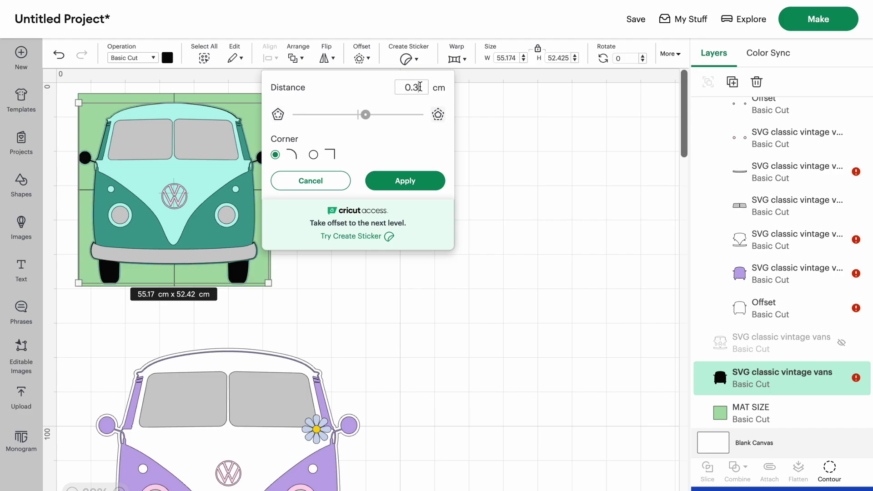
{"action": "key", "text": "BackSpace"}
{"action": "type", "text": "6"}
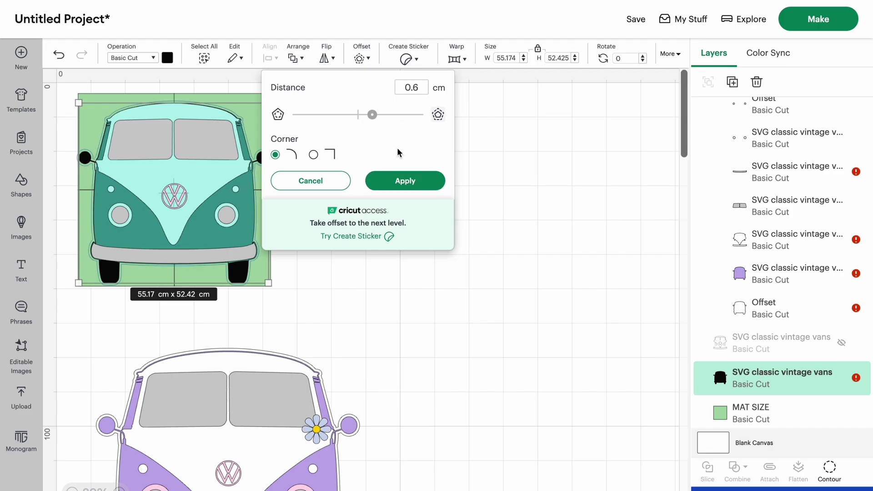
{"action": "left_click", "coordinate": [391, 181]}
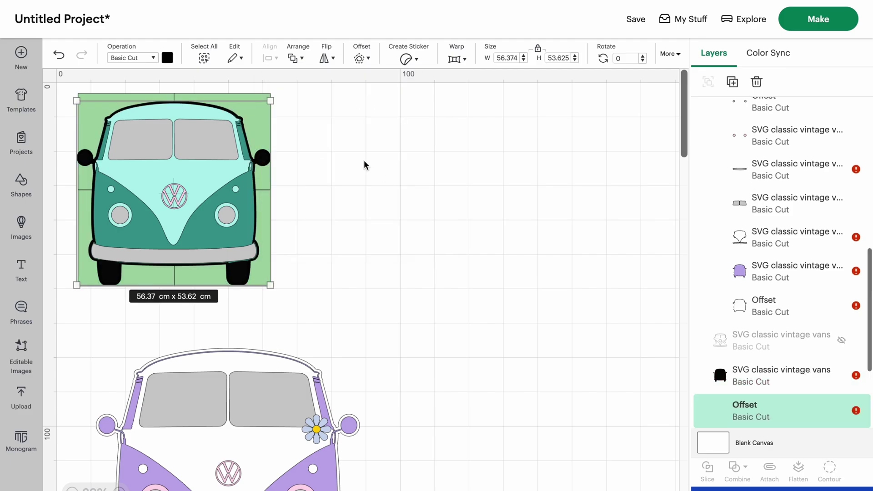
Step: Colour the silhouette's offset white and scale the layered van down so the offset measures 55.39 × 52.69 cm
{"action": "left_click", "coordinate": [167, 57]}
{"action": "left_click", "coordinate": [195, 110]}
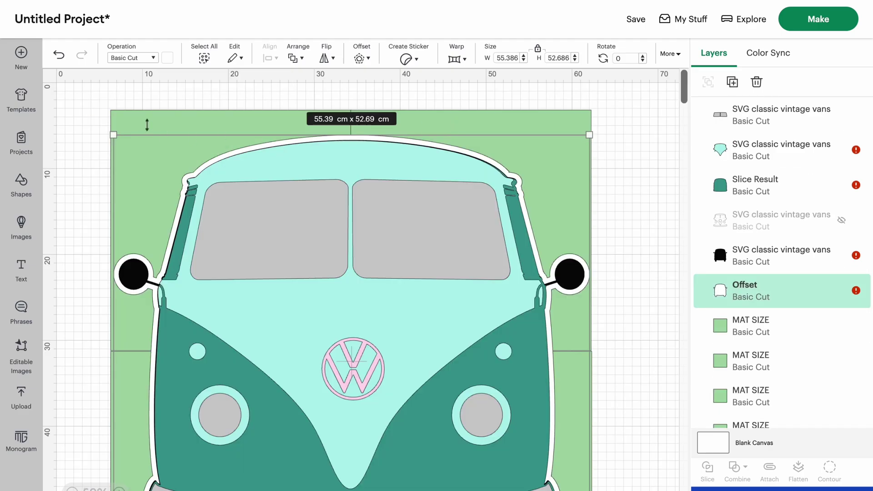
Step: Slice the white offset in turn with the upper-left, upper-right and lower-left 28 cm mat squares
{"action": "left_click", "coordinate": [750, 425], "text": "shift"}
{"action": "left_click", "coordinate": [710, 469]}
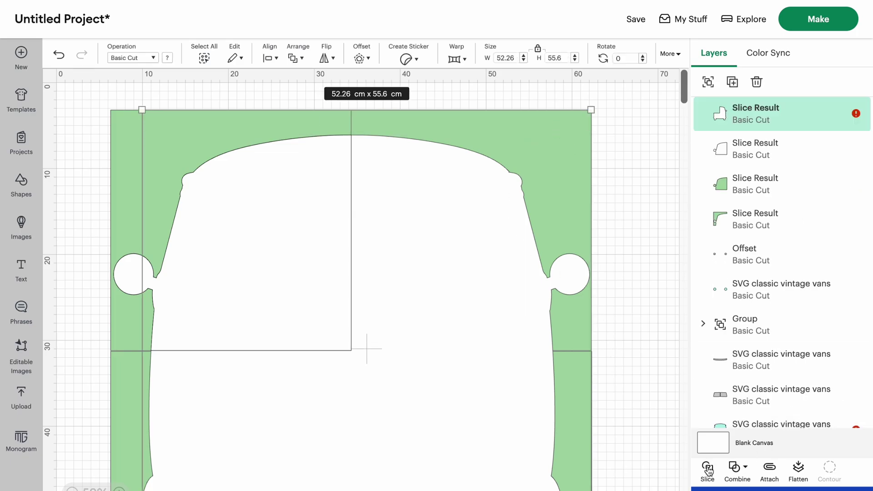
{"action": "scroll", "coordinate": [509, 375], "scroll_direction": "down", "scroll_amount": 5}
{"action": "left_click", "coordinate": [121, 415]}
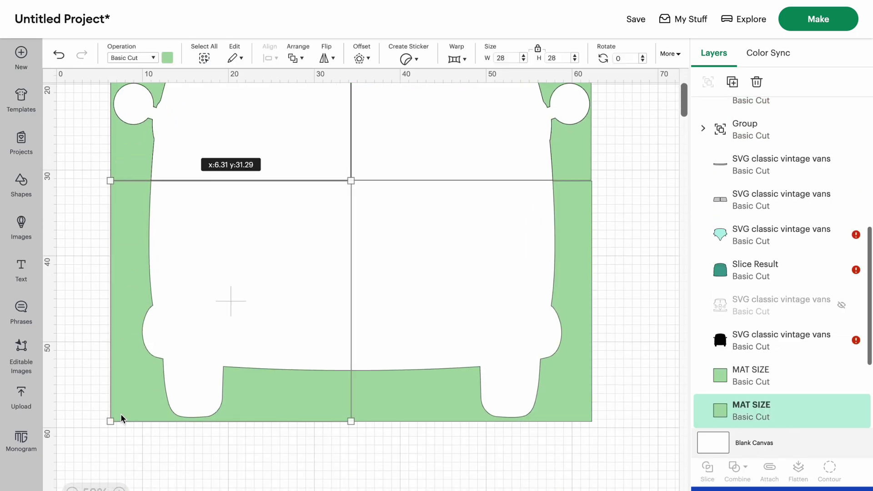
{"action": "scroll", "coordinate": [759, 309], "scroll_direction": "up", "scroll_amount": 5}
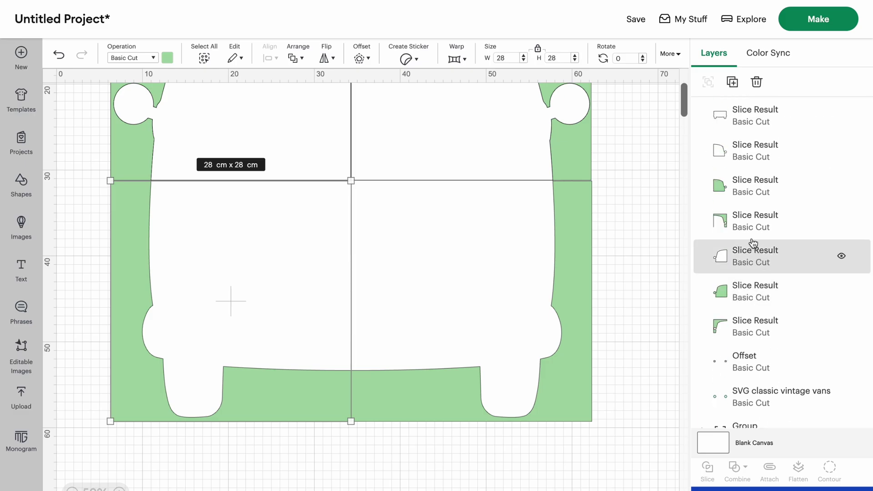
{"action": "left_click", "coordinate": [754, 123]}
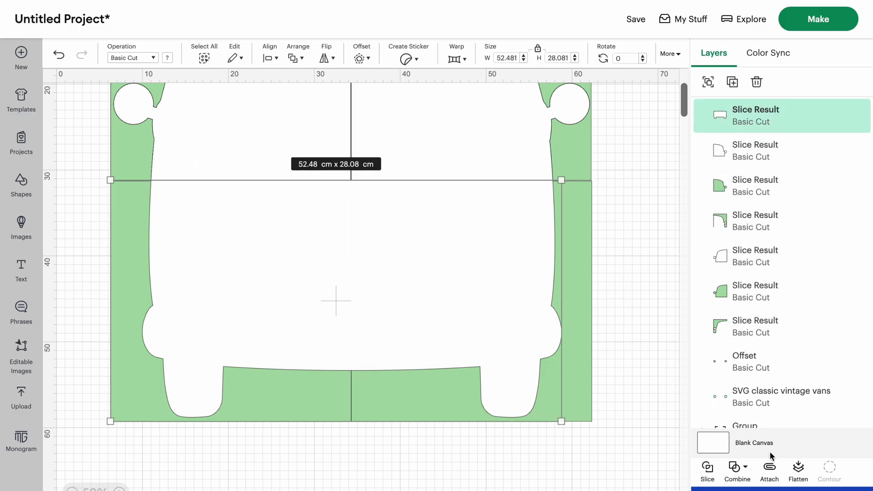
{"action": "left_click", "coordinate": [708, 471]}
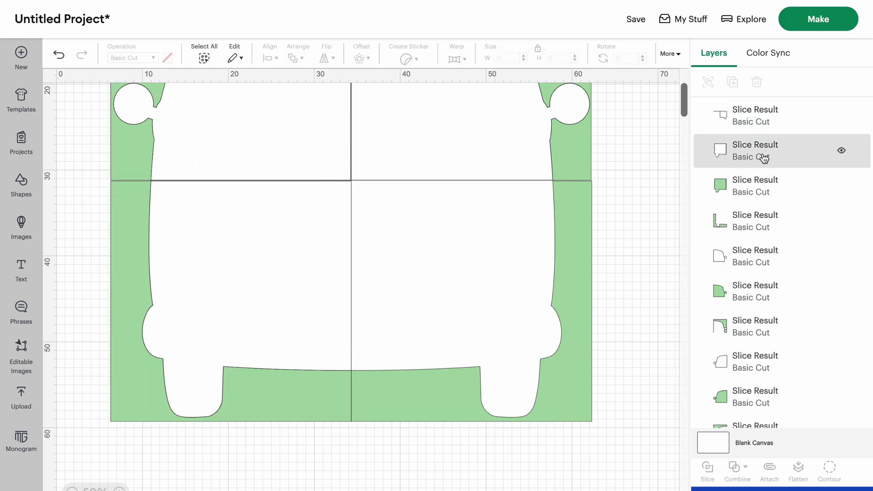
Step: Delete the green slice results left over from the three mat cuts, keeping the white offset pieces
{"action": "scroll", "coordinate": [579, 354], "scroll_direction": "up", "scroll_amount": 5}
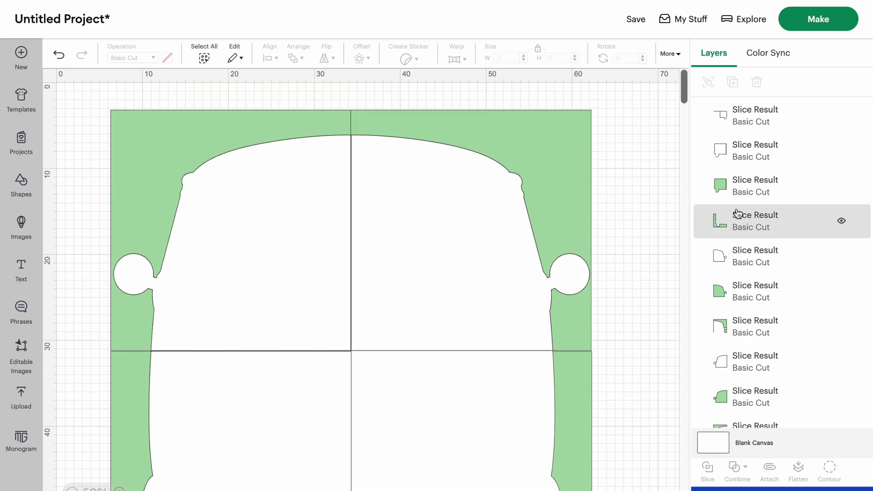
{"action": "left_click", "coordinate": [746, 221]}
{"action": "left_click", "coordinate": [737, 196], "text": "shift"}
{"action": "left_click", "coordinate": [745, 291], "text": "shift"}
{"action": "left_click", "coordinate": [745, 326], "text": "shift"}
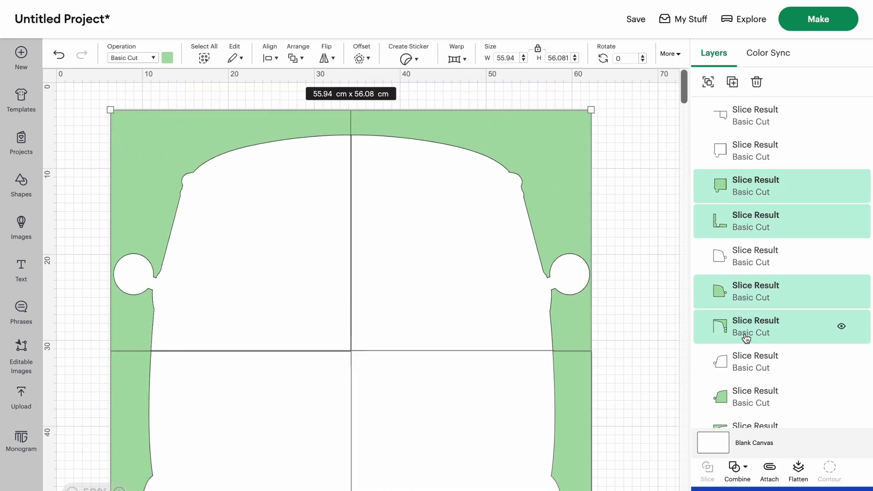
{"action": "scroll", "coordinate": [745, 391], "scroll_direction": "down", "scroll_amount": 3}
{"action": "left_click", "coordinate": [746, 313], "text": "shift"}
{"action": "key", "text": "Delete"}
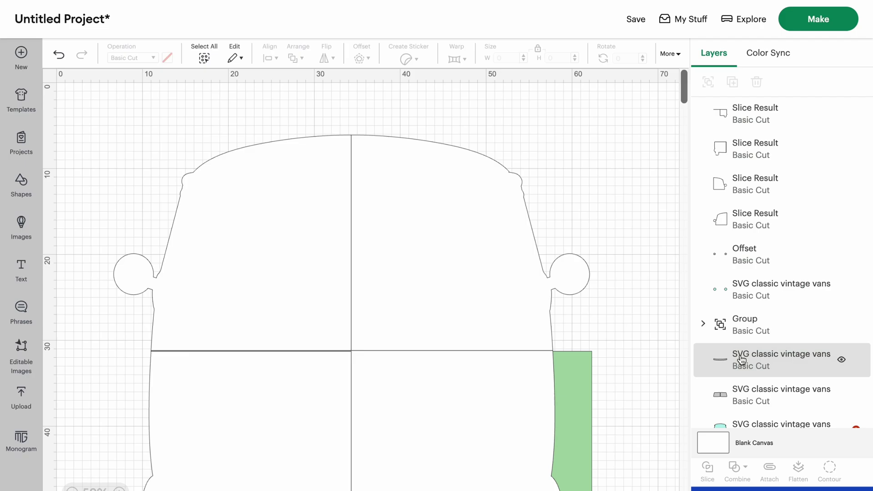
Step: Move the remaining green mat square out from under the sliced offset to the empty area on its right
{"action": "left_click", "coordinate": [583, 398]}
{"action": "key", "text": "ctrl+z"}
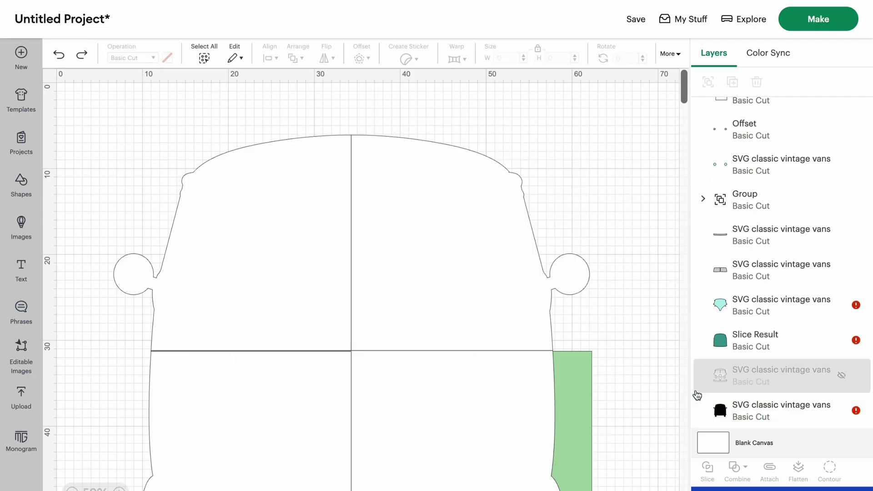
{"action": "scroll", "coordinate": [418, 341], "scroll_direction": "down", "scroll_amount": 4}
{"action": "left_click_drag", "start_coordinate": [588, 407], "coordinate": [771, 369]}
{"action": "left_click_drag", "start_coordinate": [631, 315], "coordinate": [686, 340]}
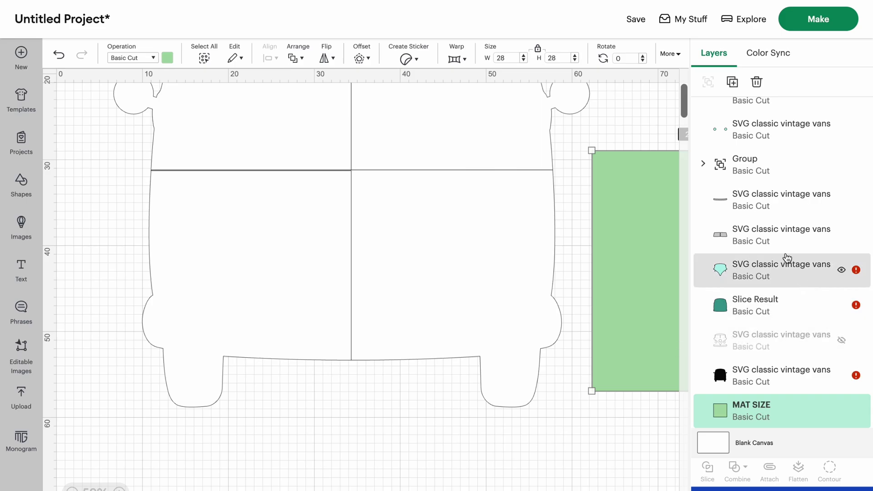
Step: Move the 28 cm mat square over the offset's lower-left area and slice the 47.79 × 27.6 cm offset piece with it
{"action": "scroll", "coordinate": [750, 201], "scroll_direction": "up", "scroll_amount": 4}
{"action": "left_click", "coordinate": [747, 119]}
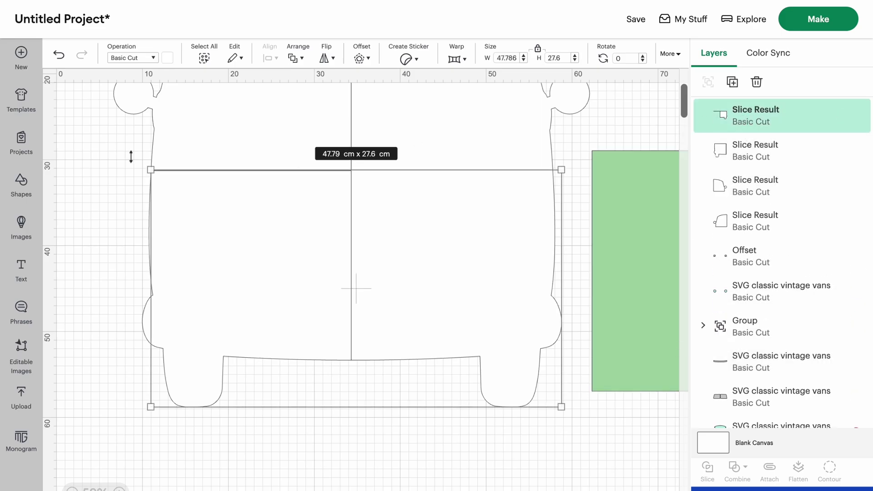
{"action": "left_click_drag", "start_coordinate": [625, 250], "coordinate": [143, 228]}
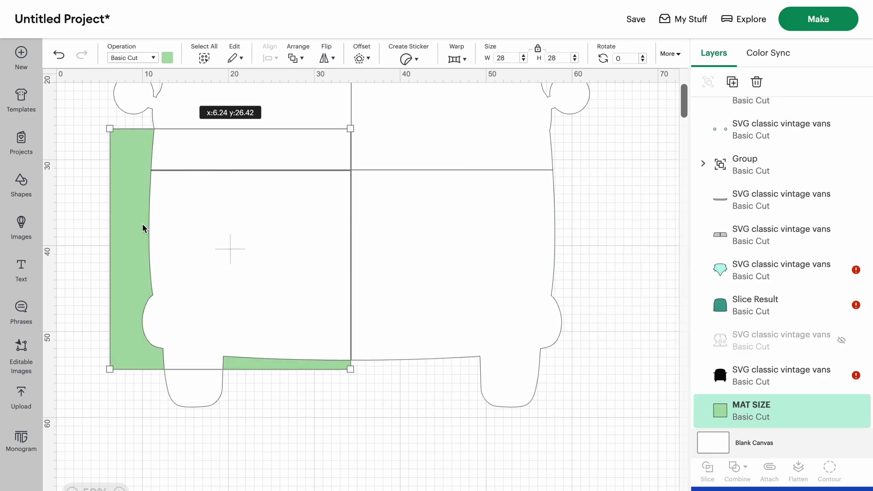
{"action": "scroll", "coordinate": [728, 182], "scroll_direction": "up", "scroll_amount": 4}
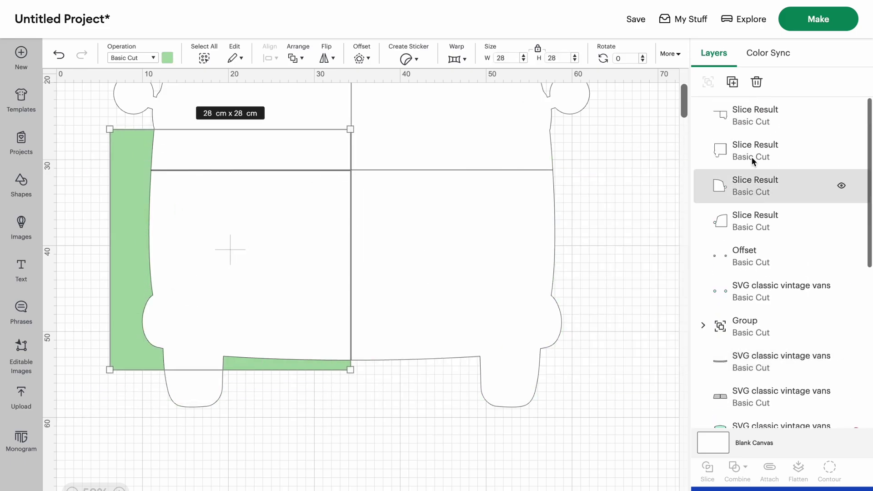
{"action": "left_click", "coordinate": [745, 116]}
{"action": "key", "text": "Delete"}
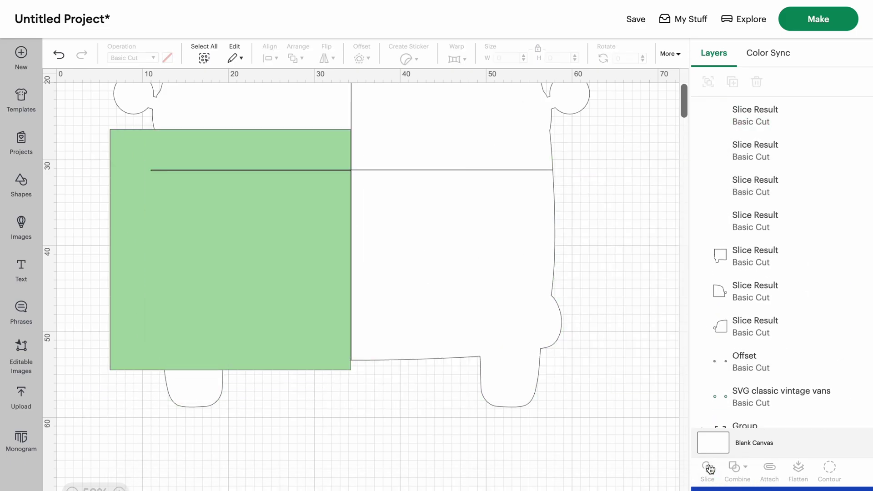
Step: Delete the cut green mat square and the thin strips left over from the slice, keeping the four white offset pieces
{"action": "left_click", "coordinate": [756, 191]}
{"action": "left_click", "coordinate": [736, 150], "text": "shift"}
{"action": "key", "text": "Delete"}
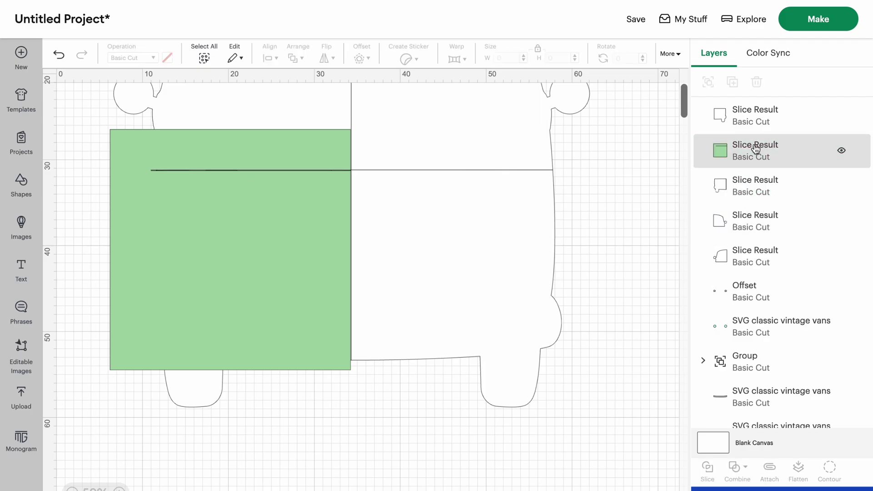
{"action": "left_click", "coordinate": [737, 150]}
{"action": "key", "text": "Delete"}
{"action": "left_click", "coordinate": [324, 270]}
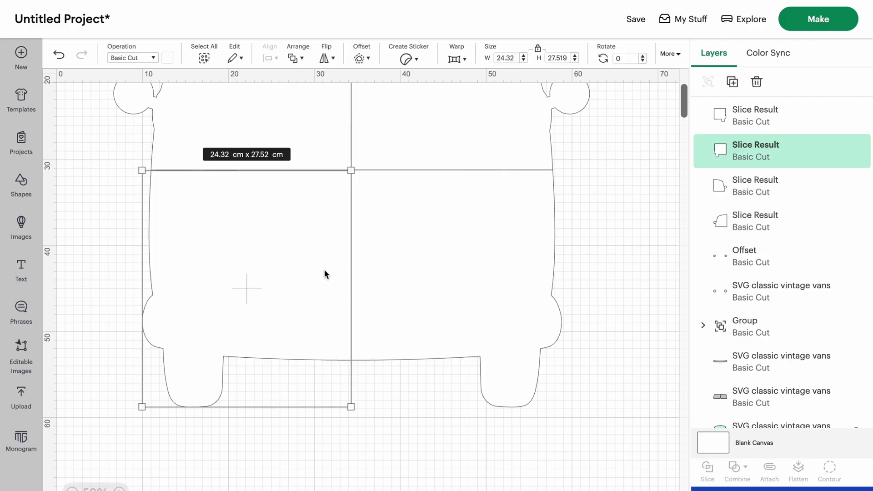
{"action": "left_click", "coordinate": [502, 471]}
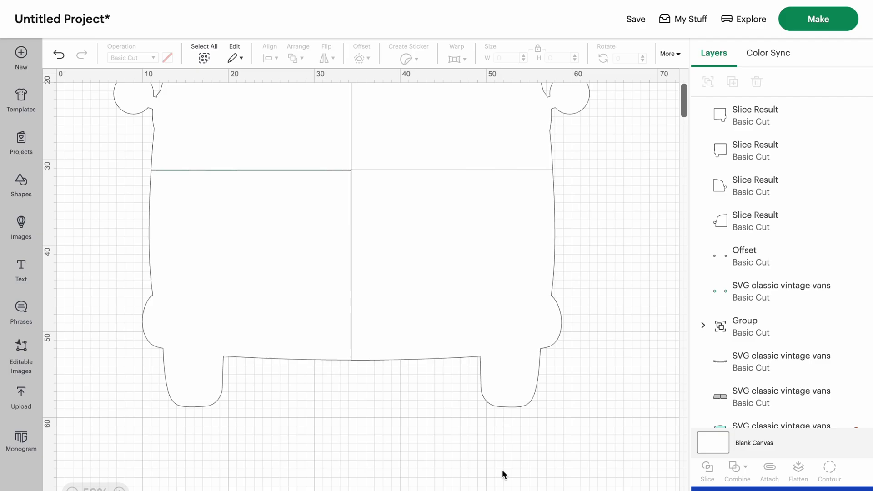
Step: Group the four white offset pieces and send the group to the back behind the van layers
{"action": "scroll", "coordinate": [610, 417], "scroll_direction": "up", "scroll_amount": 3}
{"action": "left_click", "coordinate": [504, 366]}
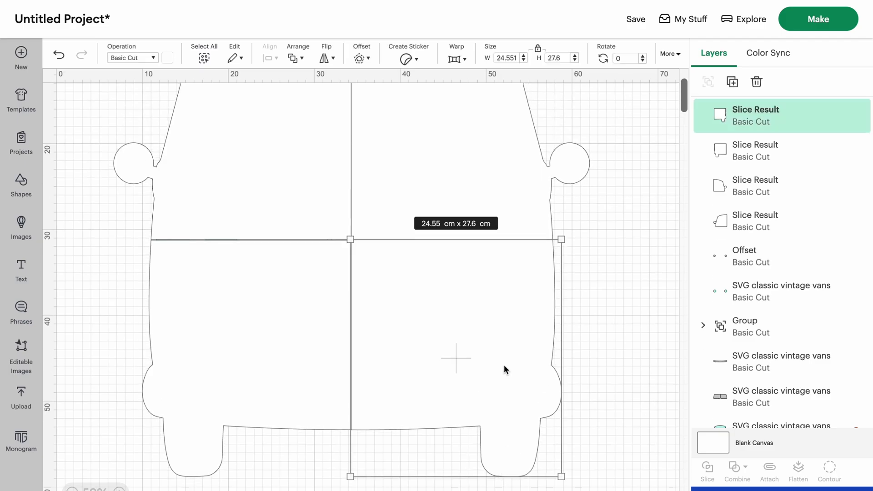
{"action": "left_click", "coordinate": [309, 344], "text": "shift"}
{"action": "left_click", "coordinate": [290, 206], "text": "shift"}
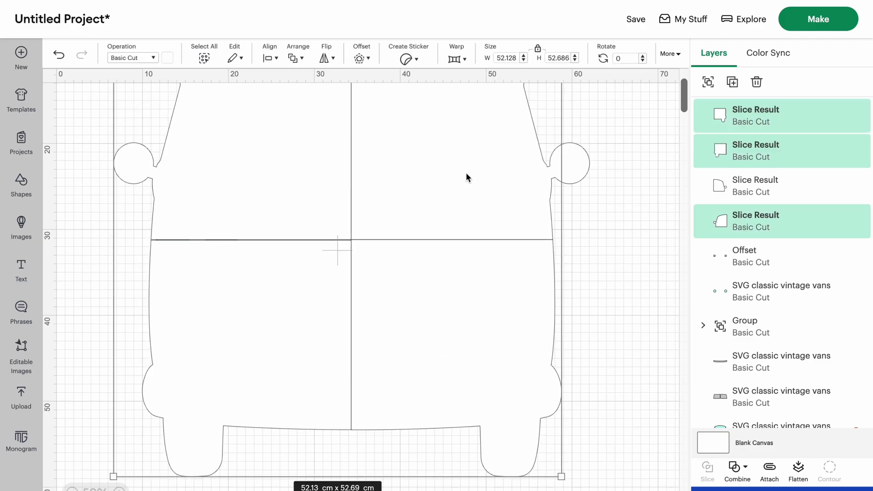
{"action": "left_click", "coordinate": [583, 165], "text": "shift"}
{"action": "left_click", "coordinate": [708, 81]}
{"action": "left_click", "coordinate": [295, 58]}
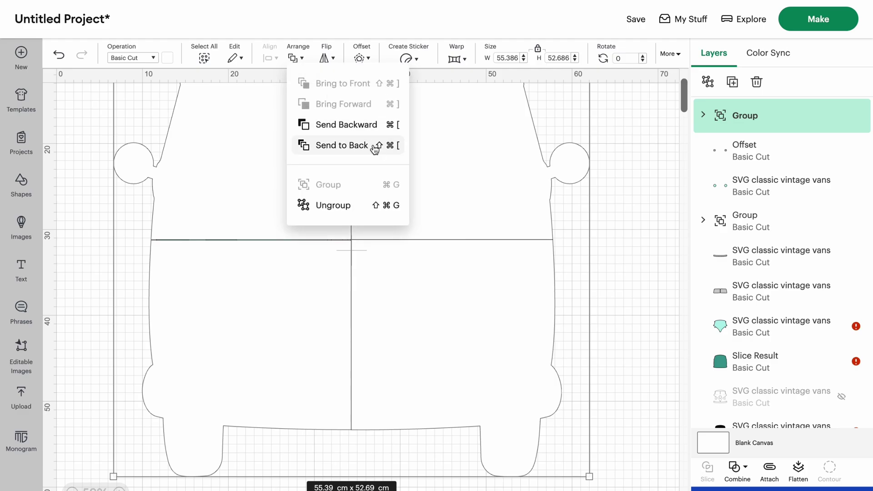
{"action": "left_click", "coordinate": [342, 145]}
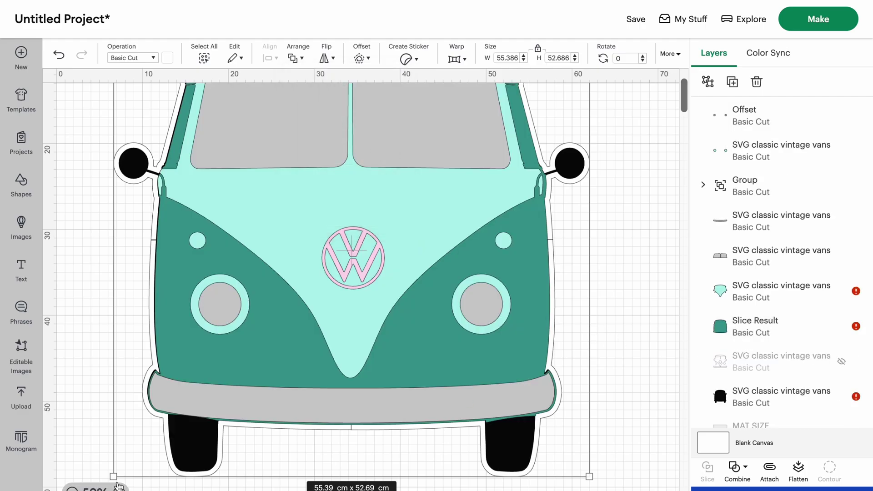
Step: Make the four hidden 28 cm mat squares visible again
{"action": "left_click", "coordinate": [72, 489]}
{"action": "scroll", "coordinate": [760, 273], "scroll_direction": "down", "scroll_amount": 4}
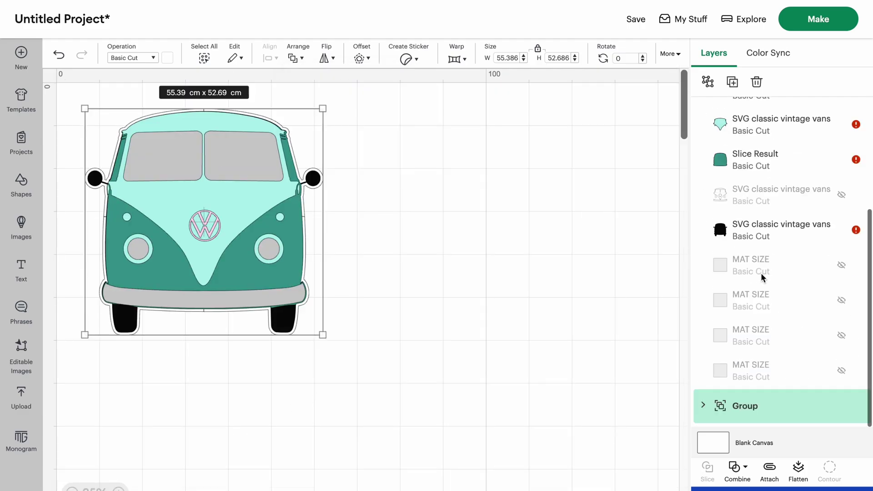
{"action": "left_click", "coordinate": [841, 371]}
{"action": "left_click", "coordinate": [841, 336]}
{"action": "left_click", "coordinate": [841, 301]}
{"action": "left_click", "coordinate": [842, 265]}
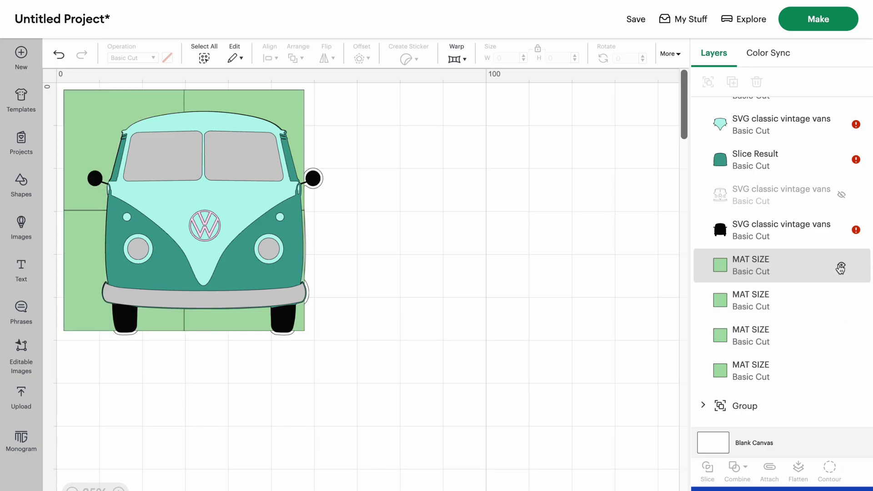
Step: Reposition all four mat squares together so their centre lines up with the van and they cover the whole design
{"action": "left_click", "coordinate": [760, 370]}
{"action": "left_click", "coordinate": [760, 335], "text": "shift"}
{"action": "left_click", "coordinate": [760, 301], "text": "shift"}
{"action": "left_click", "coordinate": [760, 265], "text": "shift"}
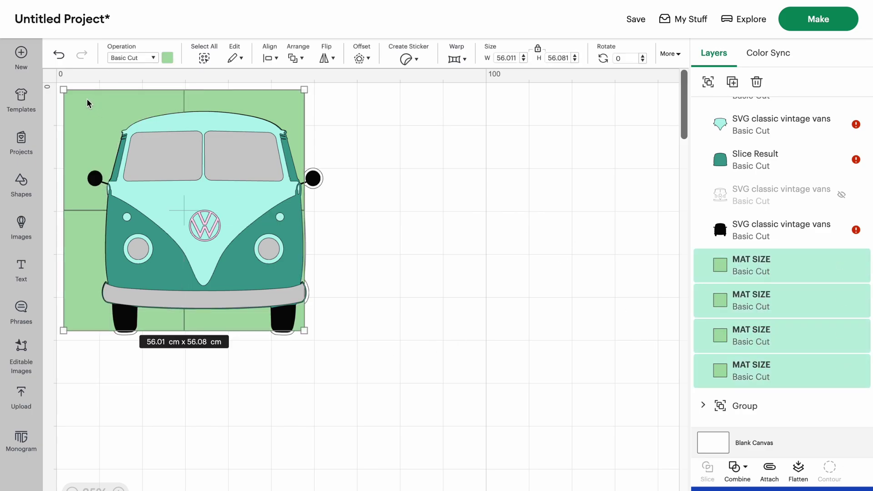
{"action": "left_click_drag", "start_coordinate": [87, 99], "coordinate": [107, 117]}
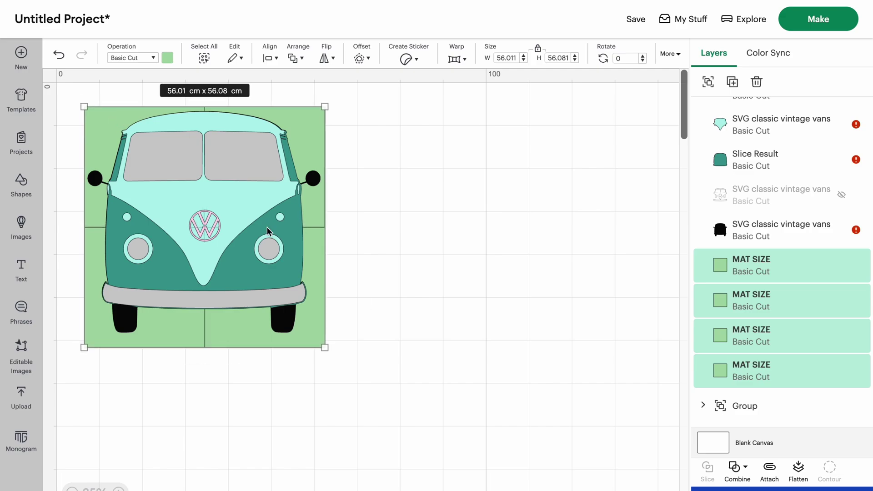
Step: Slice the black silhouette with the upper-left mat square
{"action": "left_click", "coordinate": [434, 370]}
{"action": "left_click", "coordinate": [769, 265]}
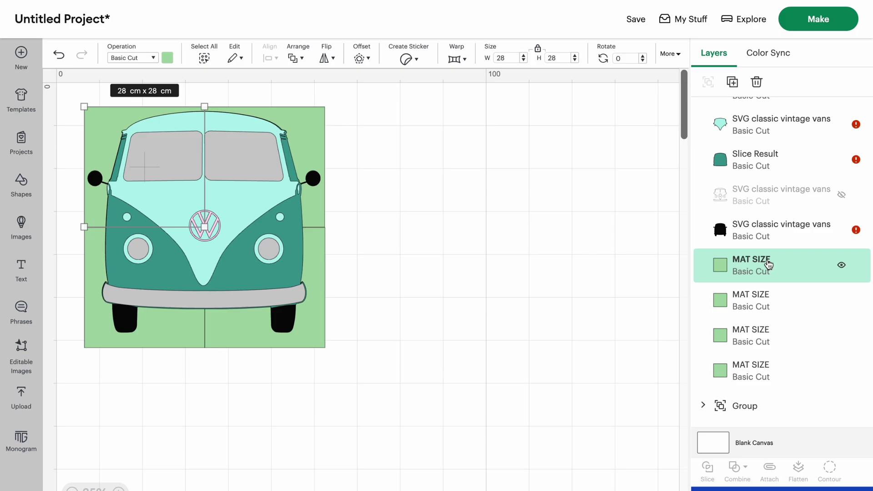
{"action": "left_click", "coordinate": [764, 235], "text": "shift"}
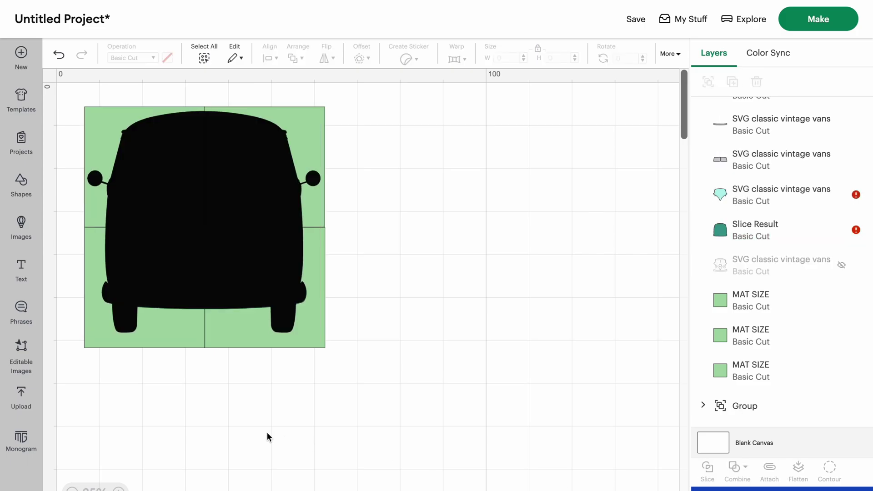
Step: Try slicing the remaining black silhouette with the lower-left mat square, review the resulting layers, and undo the slice
{"action": "left_click", "coordinate": [105, 341]}
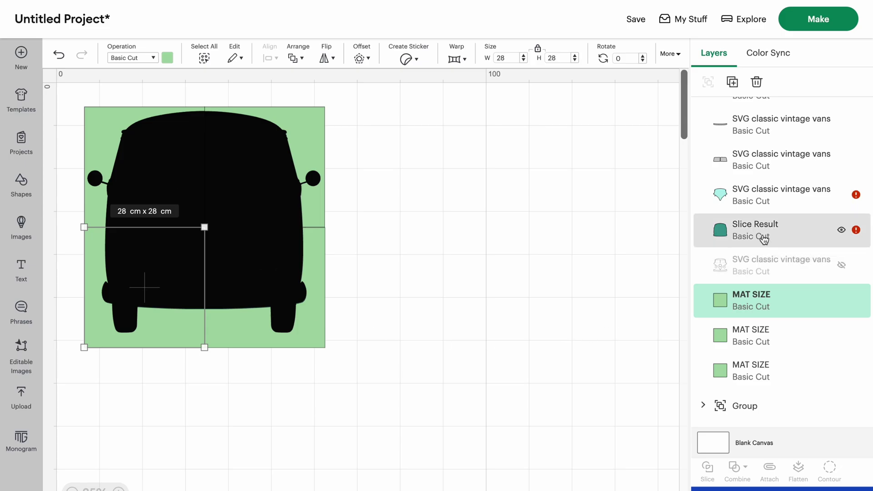
{"action": "scroll", "coordinate": [745, 245], "scroll_direction": "up", "scroll_amount": 5}
{"action": "left_click", "coordinate": [729, 122]}
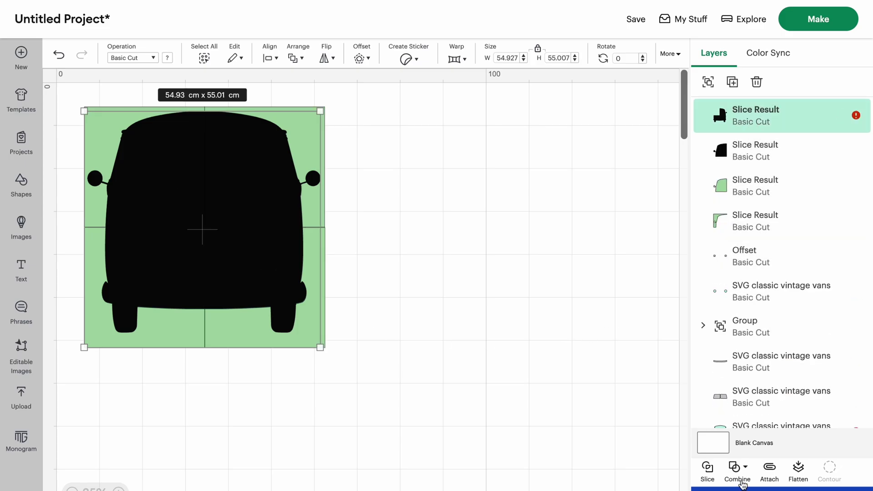
{"action": "left_click", "coordinate": [708, 473]}
{"action": "left_click", "coordinate": [247, 266]}
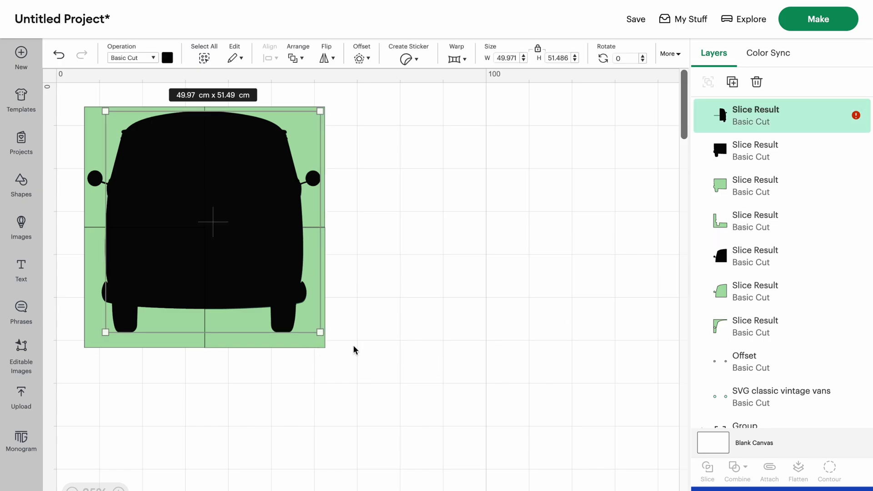
{"action": "left_click", "coordinate": [305, 354]}
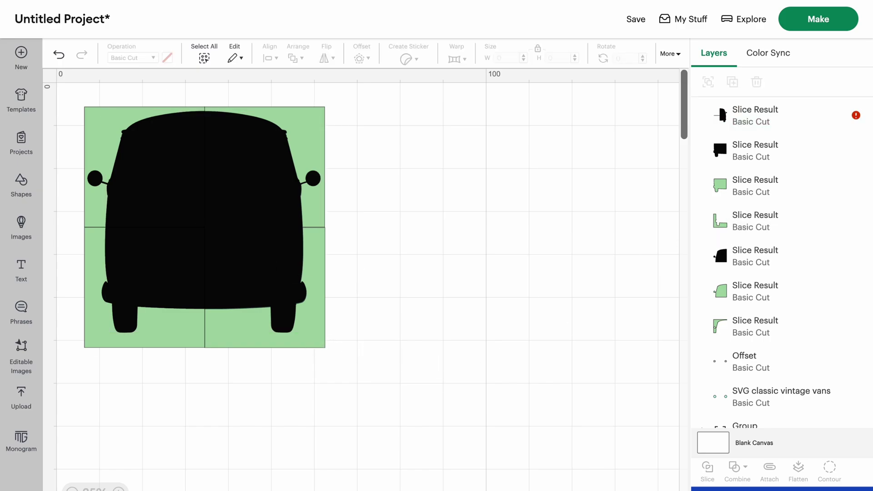
{"action": "scroll", "coordinate": [751, 177], "scroll_direction": "down", "scroll_amount": 2}
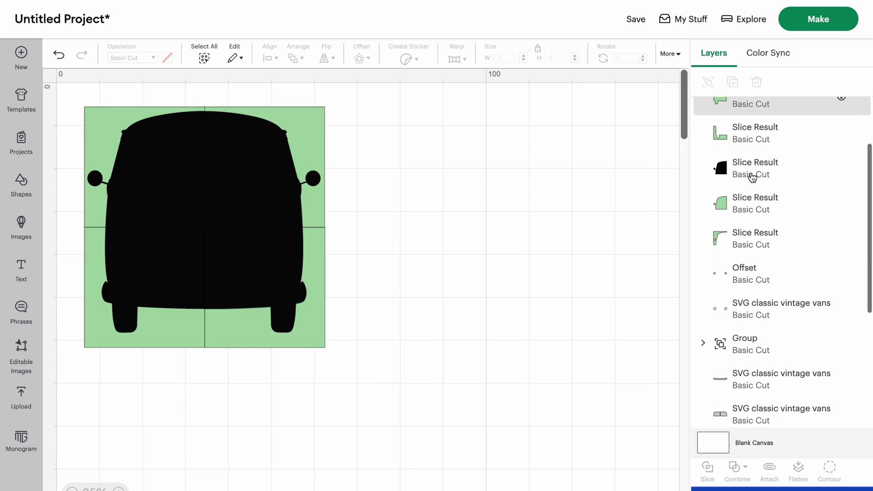
{"action": "scroll", "coordinate": [752, 177], "scroll_direction": "up", "scroll_amount": 2}
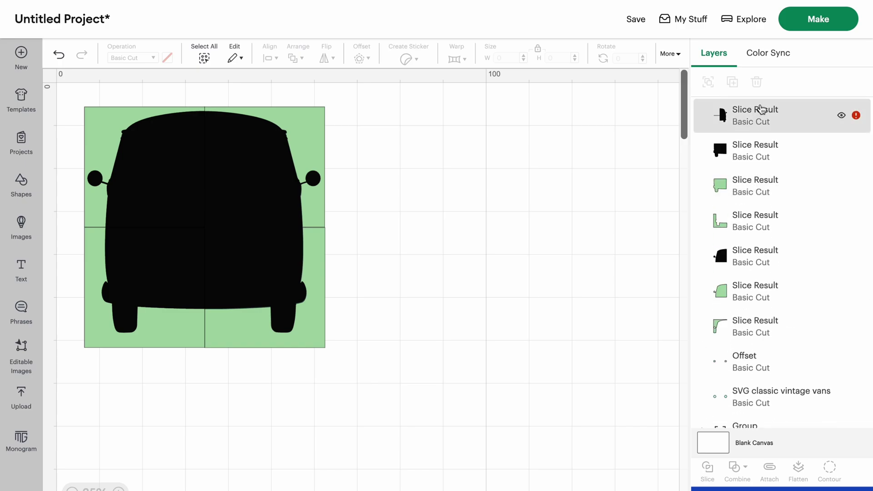
{"action": "key", "text": "ctrl+z"}
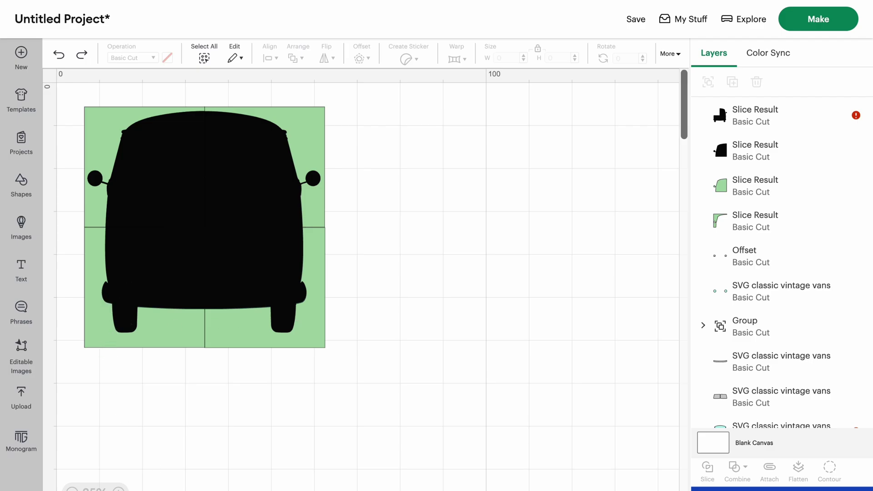
Step: Nudge the lower-right and lower-left mat squares up to close the gap beneath the upper mats, keeping their edges aligned
{"action": "scroll", "coordinate": [176, 372], "scroll_direction": "up", "scroll_amount": 5}
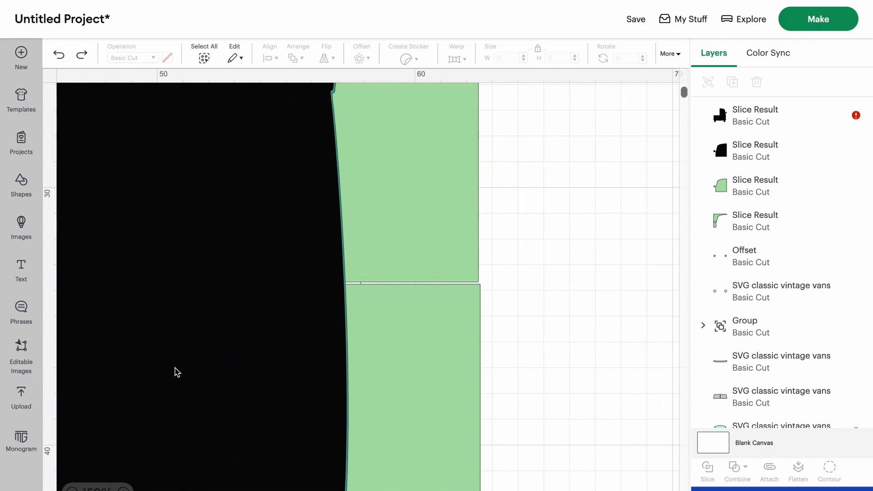
{"action": "left_click_drag", "start_coordinate": [465, 330], "coordinate": [462, 326]}
{"action": "key", "text": "Escape"}
{"action": "scroll", "coordinate": [486, 348], "scroll_direction": "left", "scroll_amount": 15}
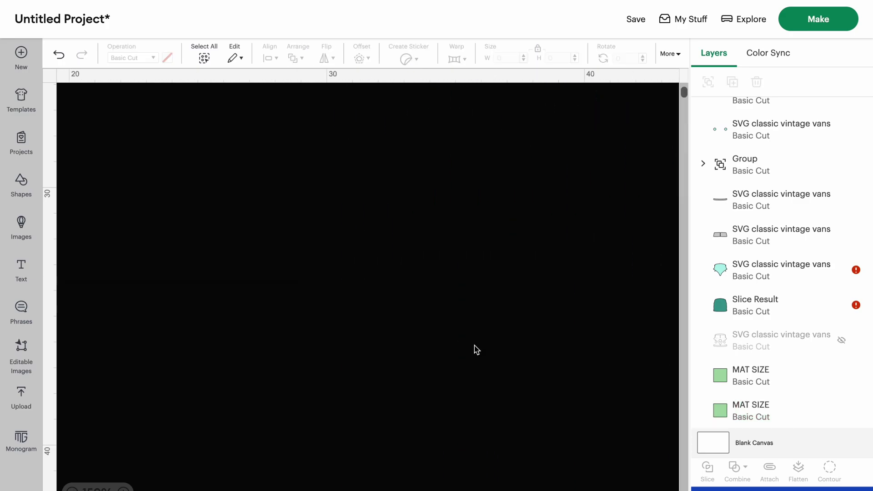
{"action": "left_click", "coordinate": [279, 346]}
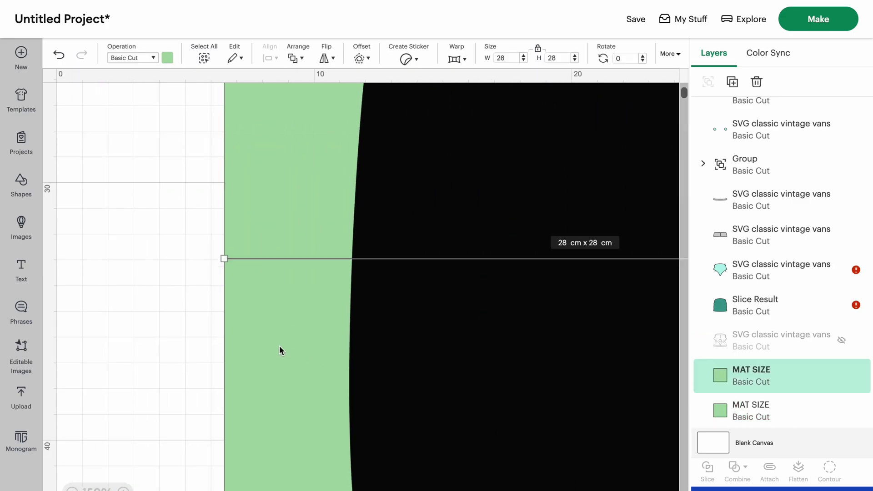
{"action": "scroll", "coordinate": [279, 345], "scroll_direction": "down", "scroll_amount": 10}
{"action": "scroll", "coordinate": [279, 346], "scroll_direction": "right", "scroll_amount": 10}
{"action": "left_click", "coordinate": [400, 462]}
{"action": "scroll", "coordinate": [322, 332], "scroll_direction": "up", "scroll_amount": 3}
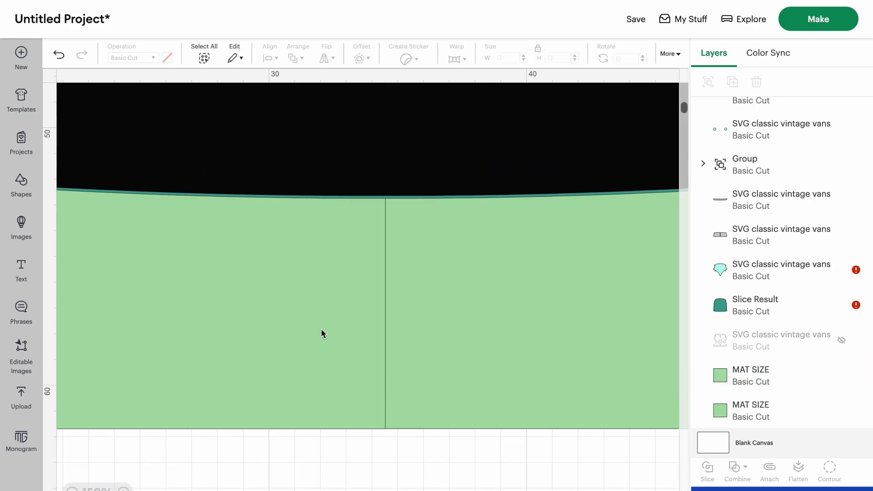
Step: Slice the remaining black silhouette with the realigned lower-left mat square
{"action": "left_click", "coordinate": [306, 354]}
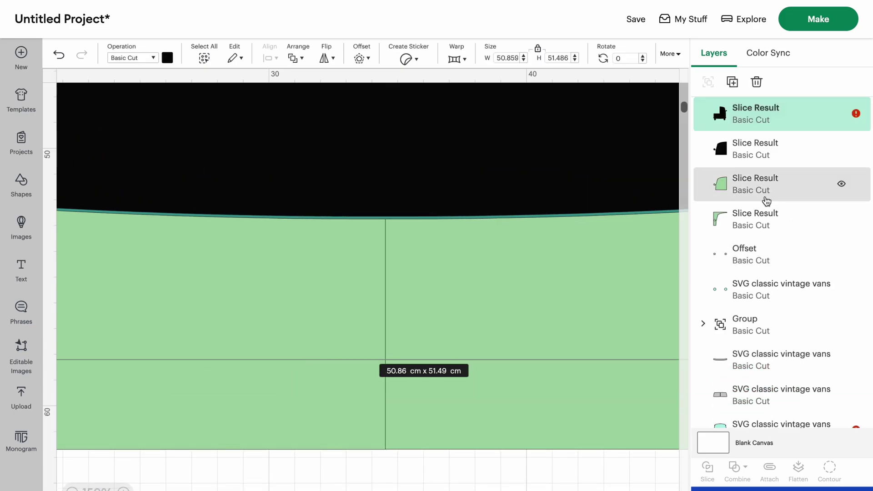
{"action": "left_click", "coordinate": [312, 432], "text": "shift"}
{"action": "left_click", "coordinate": [707, 472]}
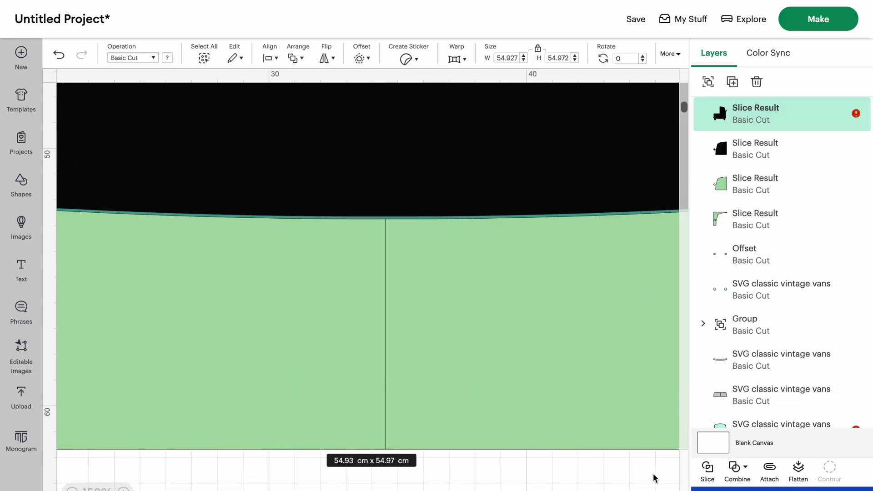
{"action": "left_click", "coordinate": [71, 490]}
{"action": "left_click", "coordinate": [72, 490]}
{"action": "left_click", "coordinate": [72, 490]}
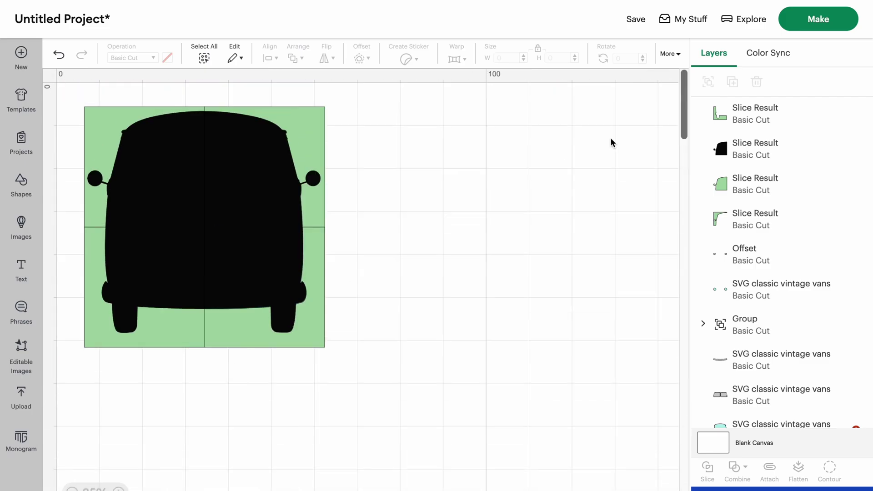
Step: Delete the four green slice results left over from the two left-hand mat cuts, keeping the black pieces
{"action": "left_click", "coordinate": [755, 214]}
{"action": "left_click", "coordinate": [755, 182], "text": "shift"}
{"action": "left_click", "coordinate": [734, 115], "text": "shift"}
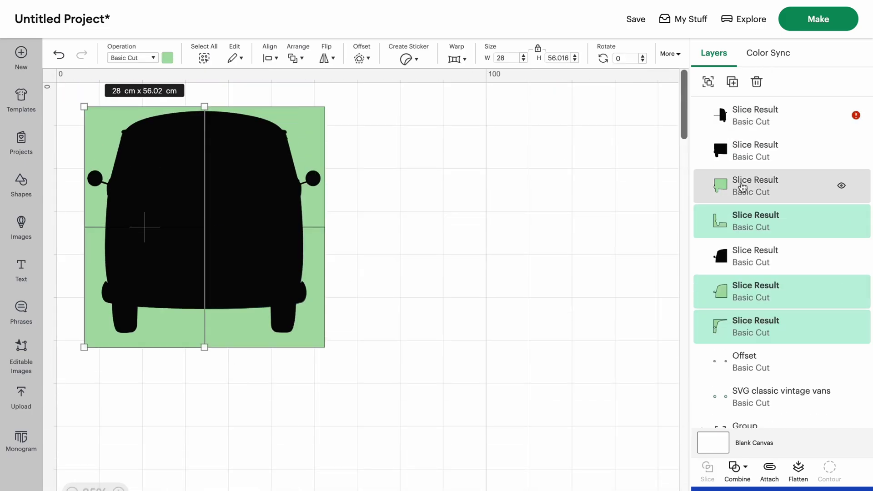
{"action": "left_click", "coordinate": [754, 185], "text": "shift"}
{"action": "key", "text": "Delete"}
Step: Slice the remaining black silhouette with the lower-right mat square and delete the green results of that cut
{"action": "left_click", "coordinate": [262, 242]}
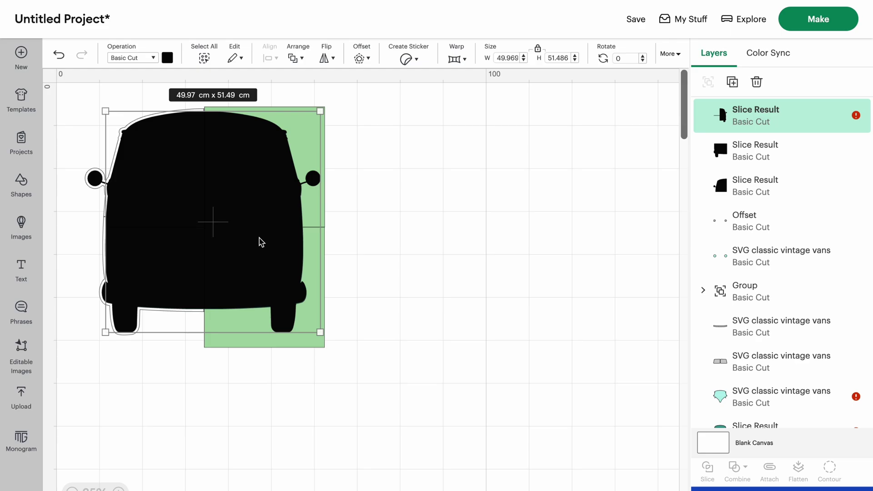
{"action": "left_click", "coordinate": [289, 340], "text": "shift"}
{"action": "left_click", "coordinate": [708, 469]}
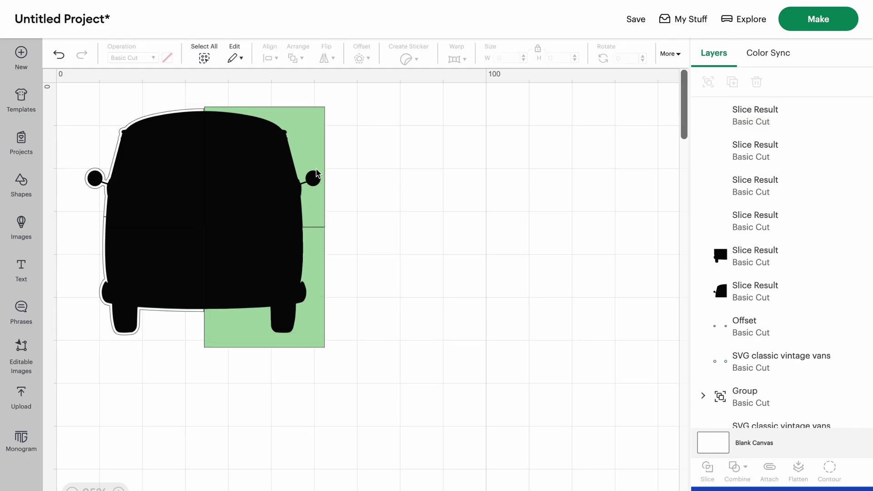
{"action": "left_click", "coordinate": [738, 198]}
{"action": "key", "text": "Delete"}
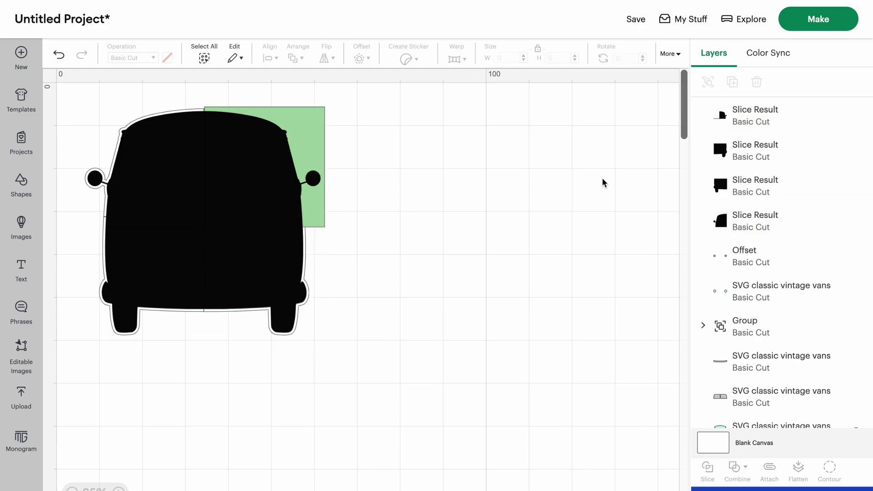
Step: Move the remaining 28 cm mat square off the van onto the empty canvas and select the upper-left black slice
{"action": "left_click_drag", "start_coordinate": [318, 119], "coordinate": [572, 121]}
{"action": "key", "text": "ctrl+z"}
{"action": "left_click_drag", "start_coordinate": [325, 110], "coordinate": [525, 128]}
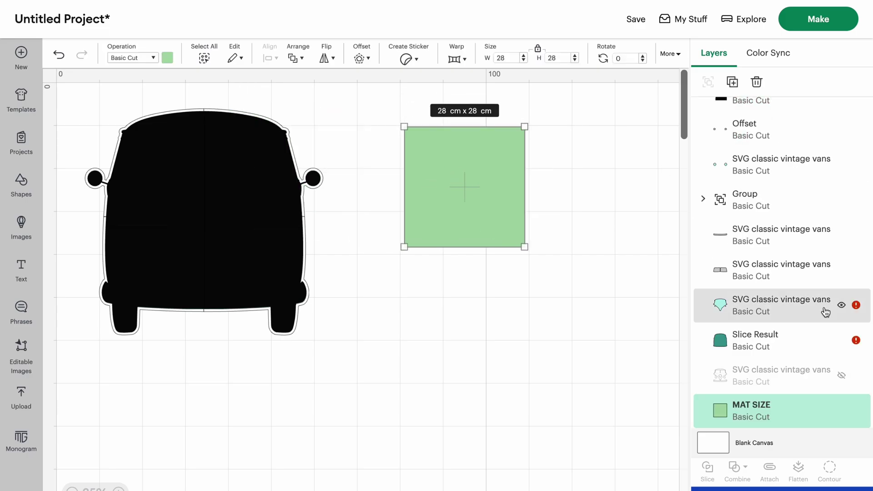
{"action": "scroll", "coordinate": [818, 283], "scroll_direction": "up", "scroll_amount": 3}
{"action": "left_click", "coordinate": [728, 221]}
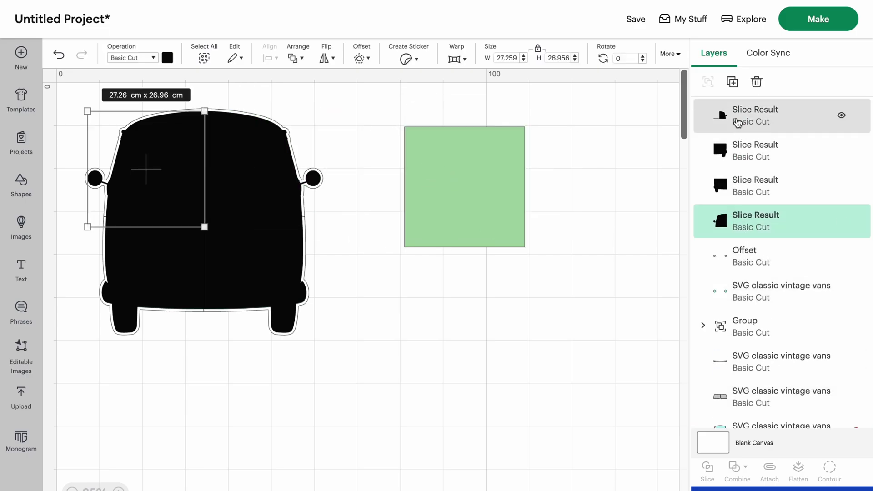
Step: Duplicate the mat square and place the copy over the van's upper-left quarter, aligned with the vertical cut line
{"action": "left_click", "coordinate": [503, 204]}
{"action": "key", "text": "ctrl+d"}
{"action": "left_click_drag", "start_coordinate": [117, 159], "coordinate": [130, 178]}
Step: Bring the upper-right black slice to the front, above the duplicated mat square
{"action": "left_click", "coordinate": [255, 156]}
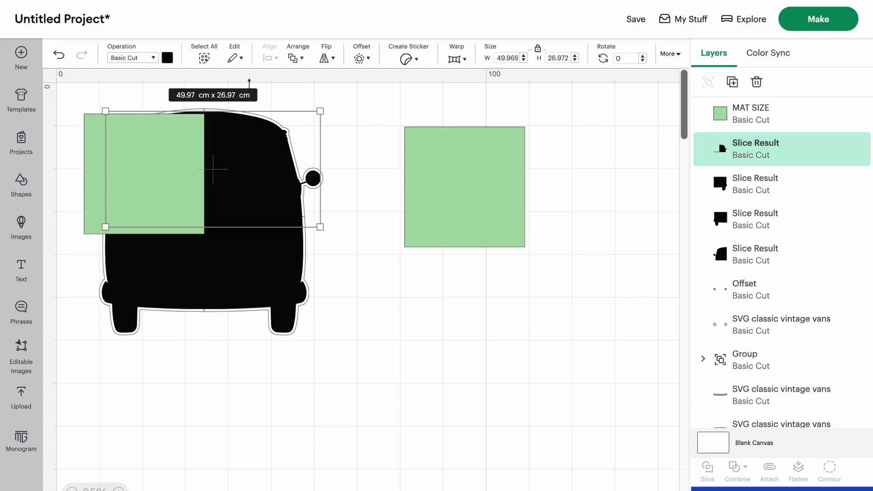
{"action": "left_click", "coordinate": [294, 60]}
{"action": "left_click", "coordinate": [328, 144]}
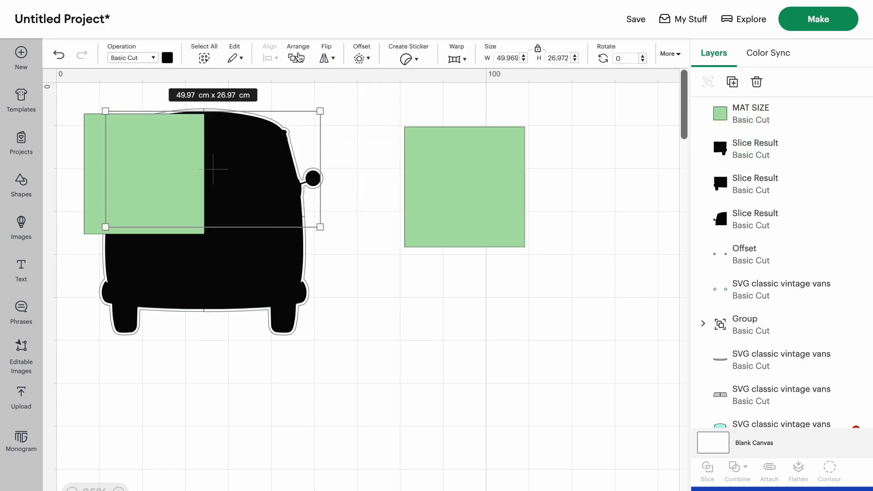
{"action": "left_click", "coordinate": [296, 59]}
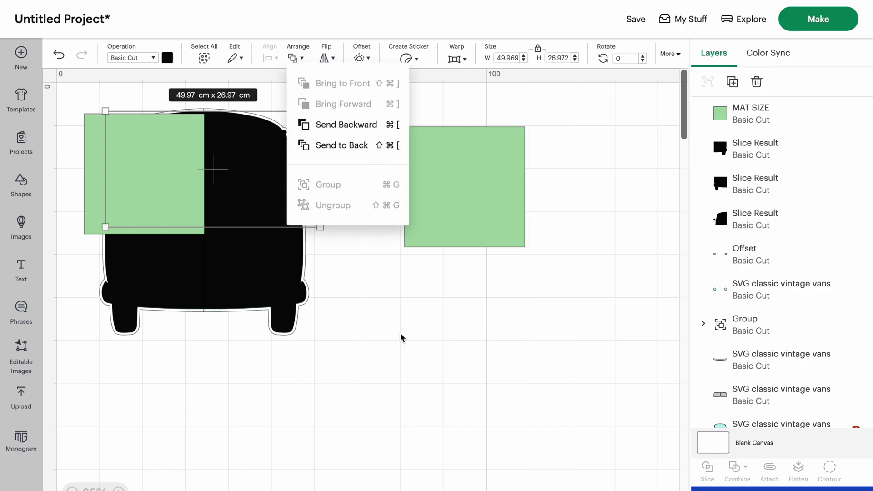
{"action": "key", "text": "super+shift+bracketright"}
{"action": "left_click", "coordinate": [532, 315]}
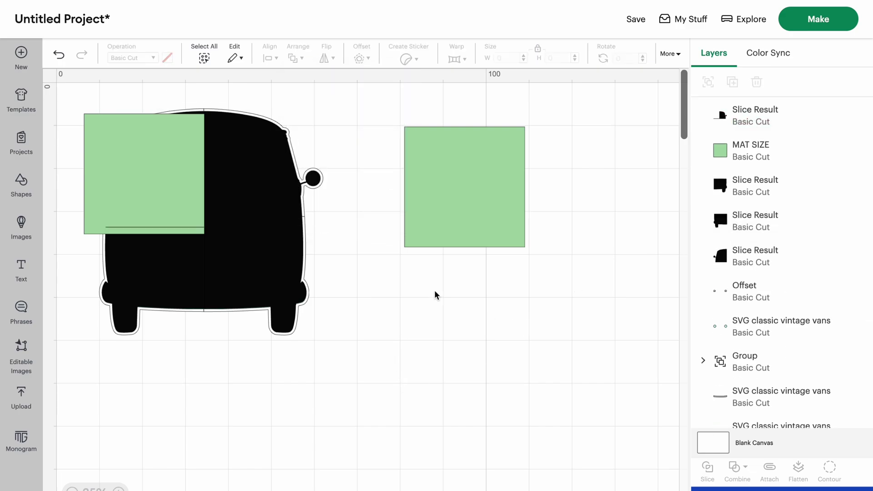
Step: Recolour the upper-right black slice light pink (#ffd8ec)
{"action": "left_click", "coordinate": [252, 192]}
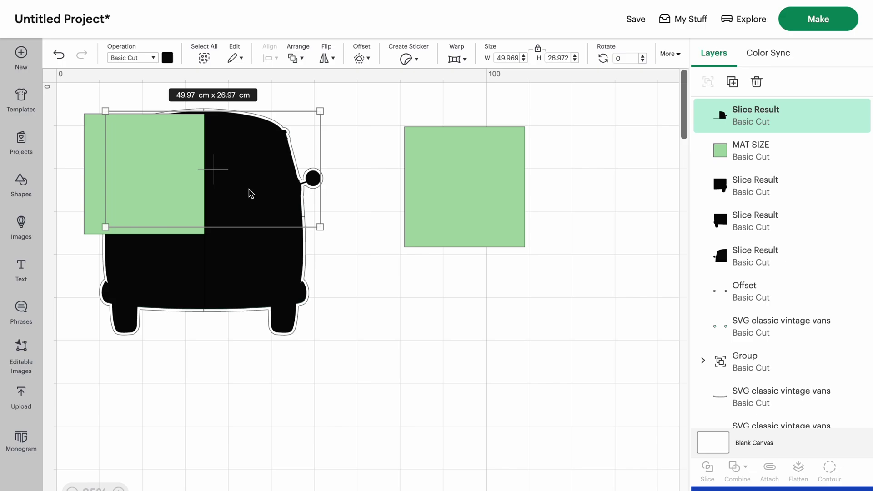
{"action": "left_click", "coordinate": [167, 57]}
{"action": "left_click", "coordinate": [255, 107]}
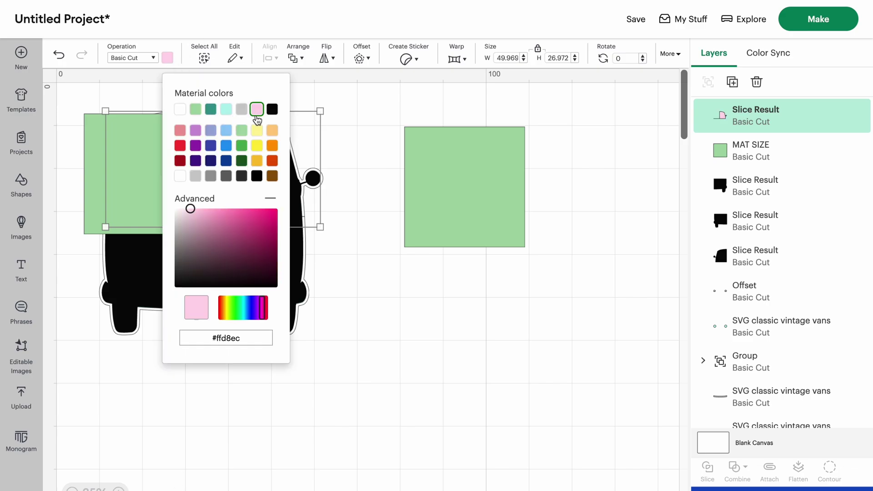
{"action": "left_click", "coordinate": [380, 385]}
Step: Slice the pink upper-right piece with the mat square covering the van's upper-left quarter
{"action": "left_click", "coordinate": [274, 217]}
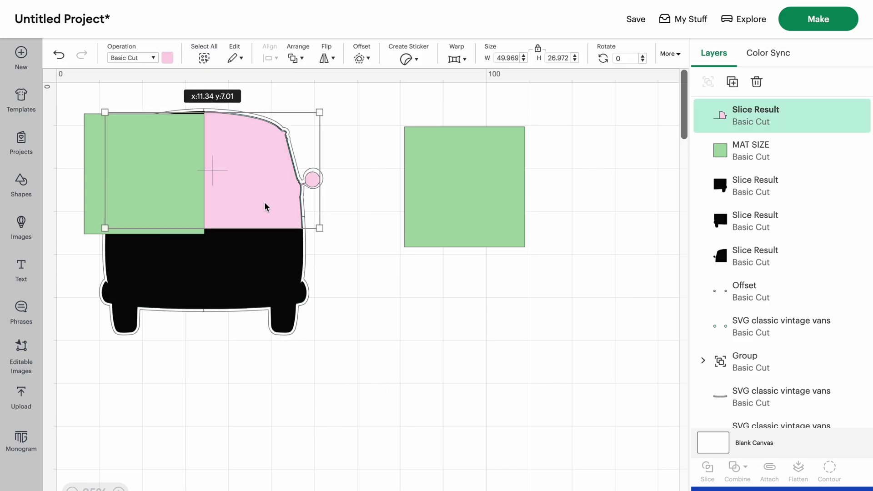
{"action": "left_click", "coordinate": [92, 220], "text": "shift"}
{"action": "left_click", "coordinate": [707, 468]}
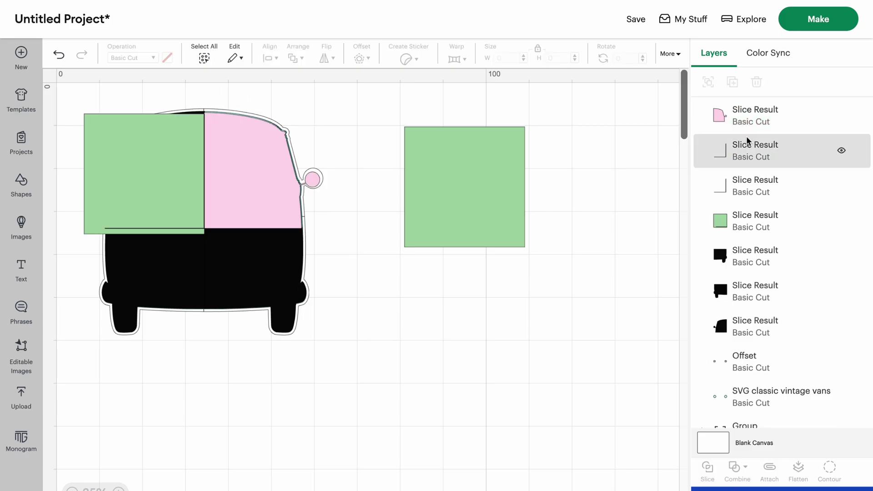
Step: Delete the two thin line slivers and the green mat piece left from slicing the pink piece
{"action": "left_click", "coordinate": [736, 145]}
{"action": "left_click", "coordinate": [732, 181], "text": "shift"}
{"action": "key", "text": "Delete"}
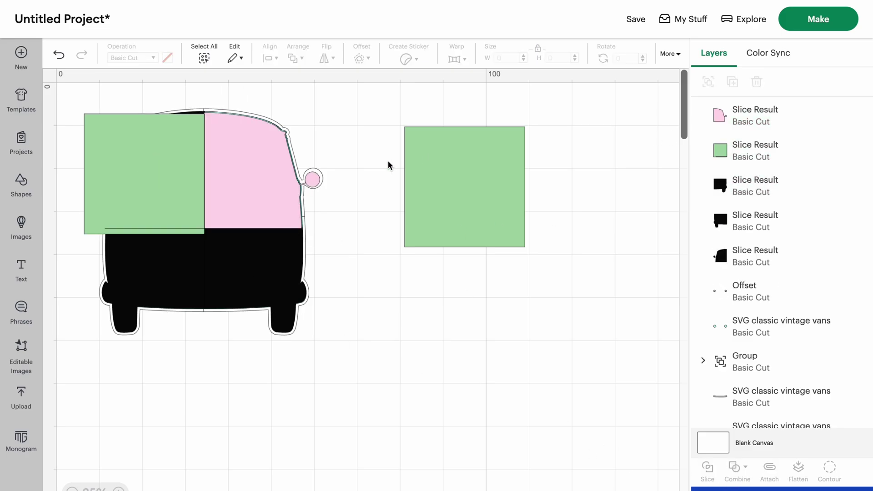
{"action": "left_click", "coordinate": [719, 148]}
{"action": "key", "text": "Delete"}
Step: Recolour the trimmed pink upper-right piece black (#070707) to match the other silhouette slices
{"action": "left_click", "coordinate": [274, 194]}
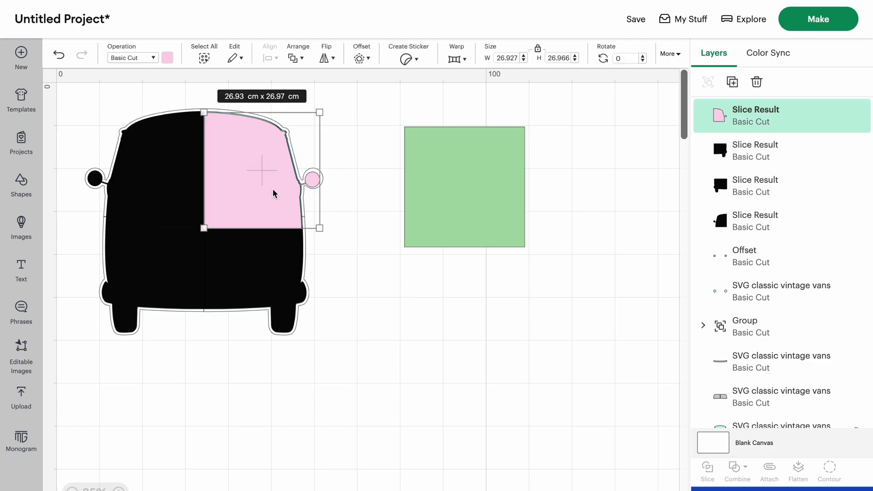
{"action": "left_click", "coordinate": [166, 58]}
{"action": "left_click", "coordinate": [272, 109]}
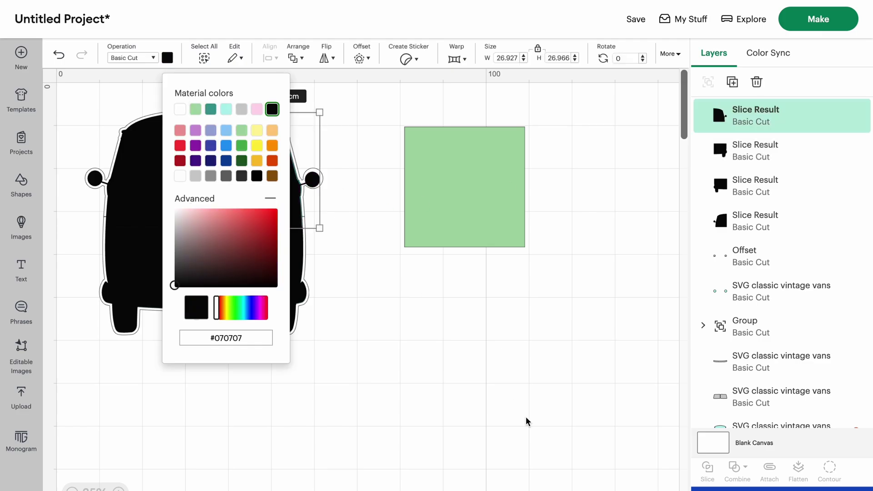
{"action": "left_click", "coordinate": [527, 421]}
Step: Try to group three of the black silhouette slices and send that group behind the coloured layers
{"action": "left_click", "coordinate": [809, 139]}
{"action": "left_click", "coordinate": [704, 189], "text": "shift"}
{"action": "left_click", "coordinate": [704, 222], "text": "shift"}
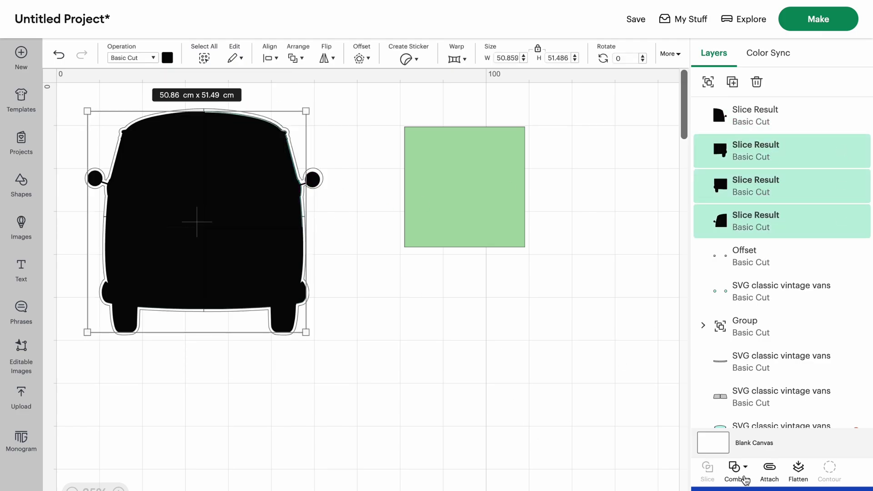
{"action": "left_click", "coordinate": [708, 82]}
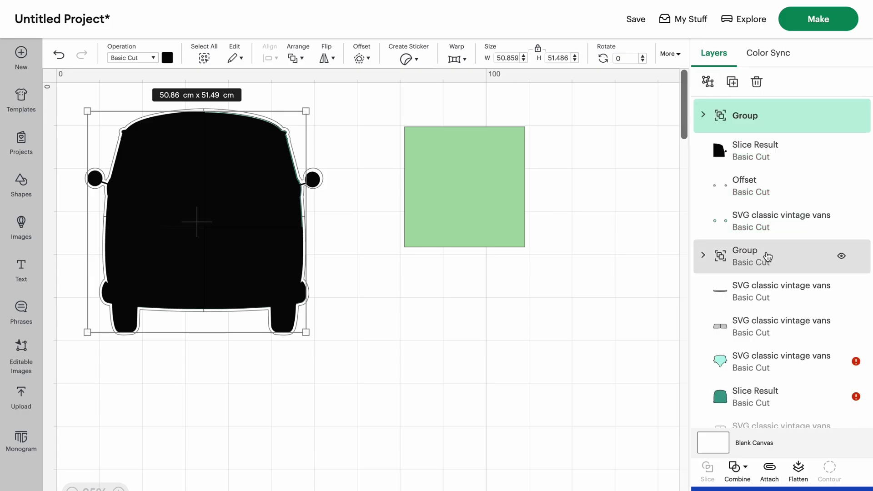
{"action": "left_click", "coordinate": [292, 57]}
{"action": "left_click", "coordinate": [347, 201]}
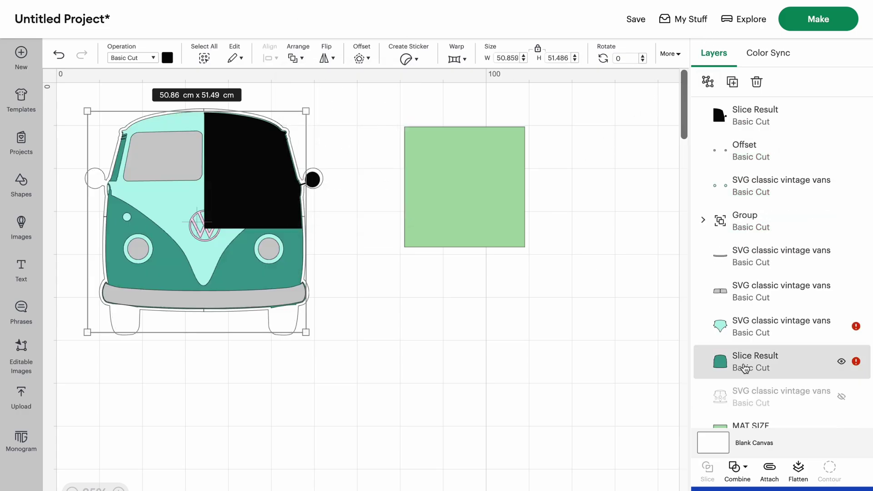
{"action": "key", "text": "ctrl+z"}
Step: Regroup the black silhouette slices so that all four quarters are in one group
{"action": "left_click", "coordinate": [755, 116]}
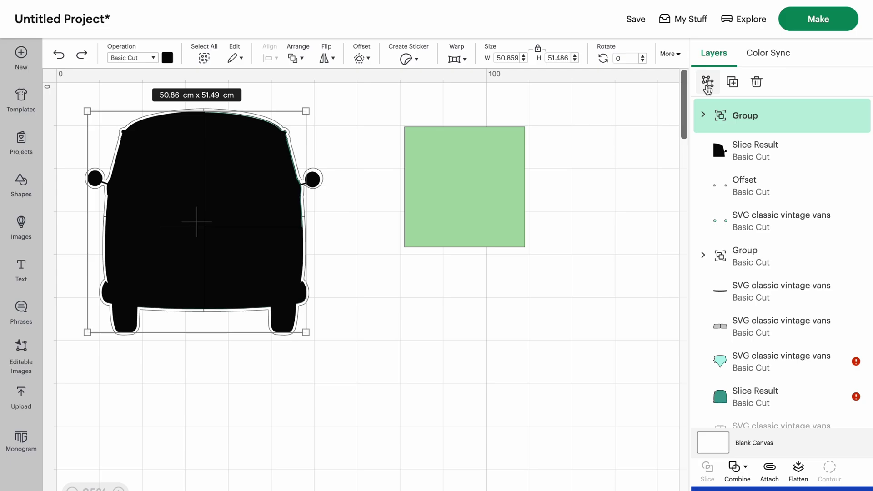
{"action": "left_click", "coordinate": [708, 82]}
{"action": "left_click", "coordinate": [708, 82]}
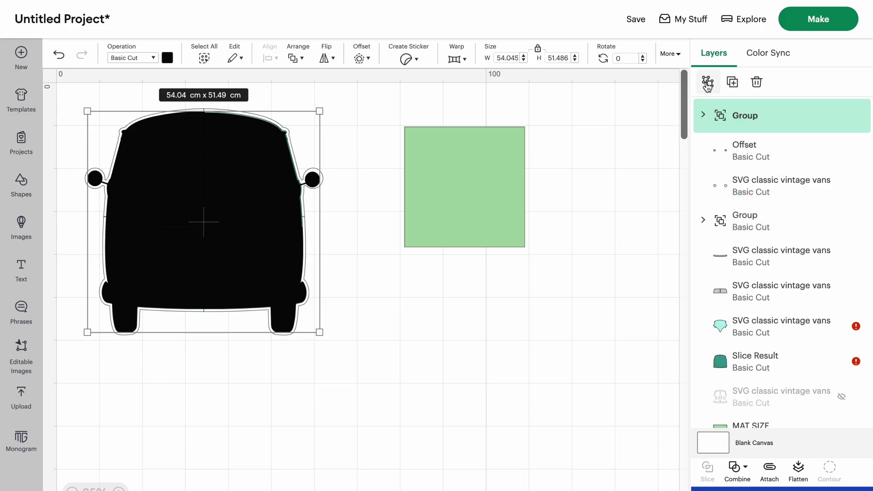
Step: Send the black silhouette group to the back, then reorder it directly above the offset group
{"action": "left_click", "coordinate": [295, 58]}
{"action": "left_click", "coordinate": [343, 144]}
{"action": "scroll", "coordinate": [775, 376], "scroll_direction": "down", "scroll_amount": 2}
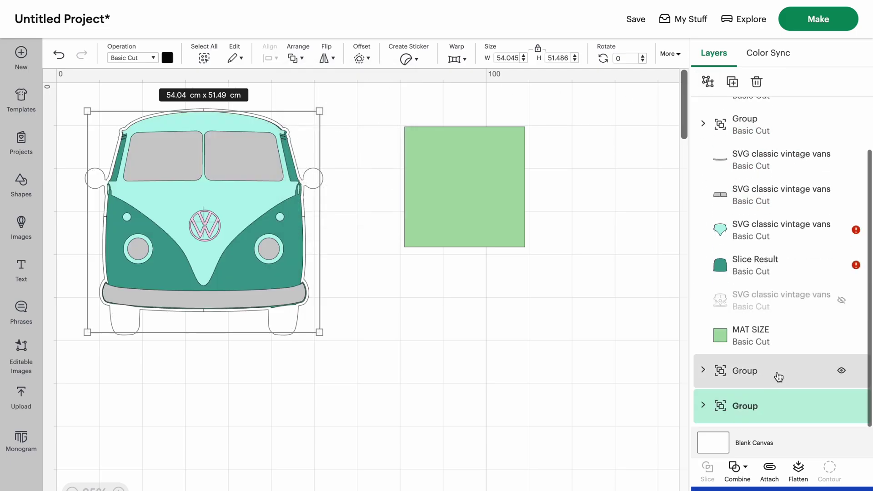
{"action": "left_click_drag", "start_coordinate": [755, 407], "coordinate": [755, 381]}
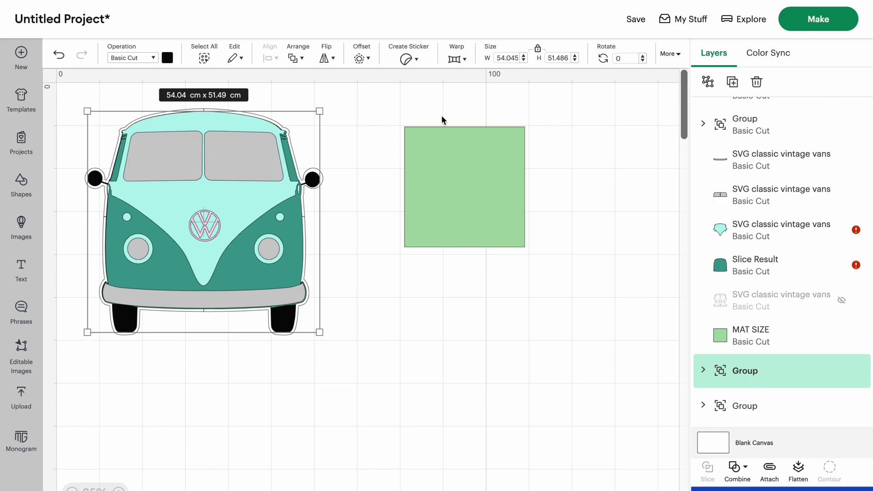
Step: Paste four copies of the 28 cm mat square and spread the spare copies over the empty canvas beside the van
{"action": "left_click", "coordinate": [475, 201]}
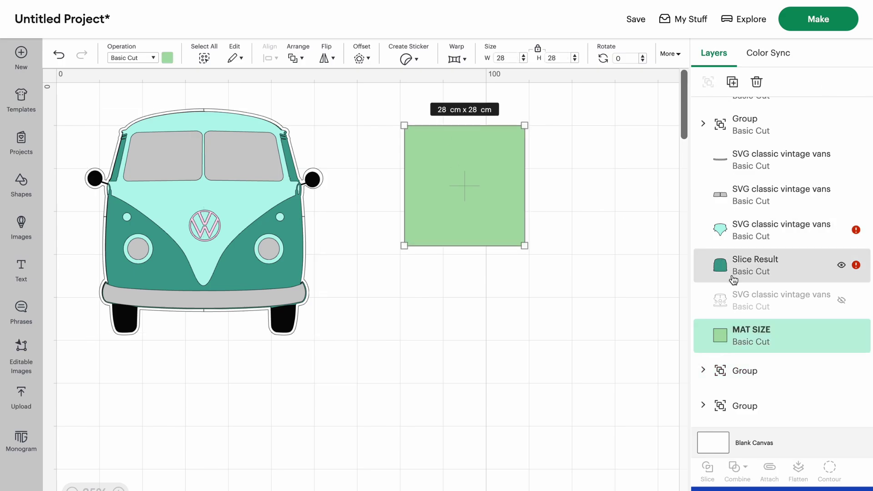
{"action": "key", "text": "ctrl+v"}
{"action": "key", "text": "ctrl+v"}
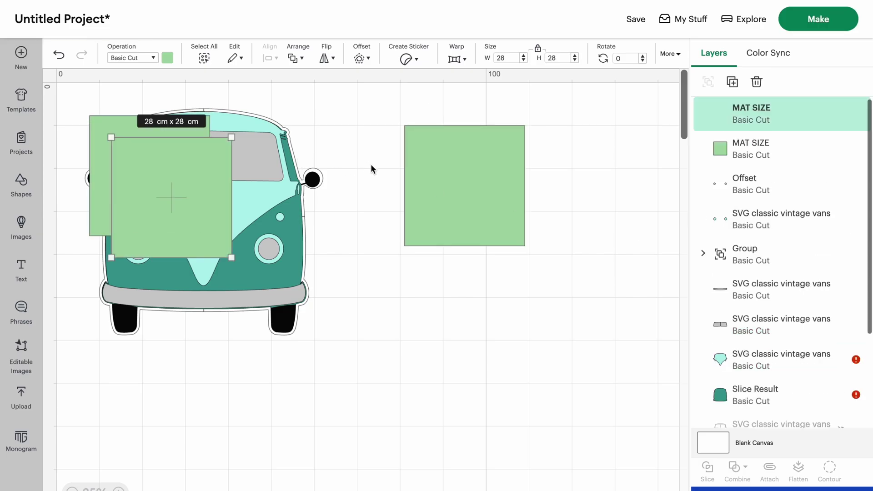
{"action": "key", "text": "ctrl+v"}
{"action": "key", "text": "ctrl+v"}
{"action": "left_click_drag", "start_coordinate": [204, 195], "coordinate": [499, 246]}
{"action": "left_click_drag", "start_coordinate": [241, 213], "coordinate": [652, 279]}
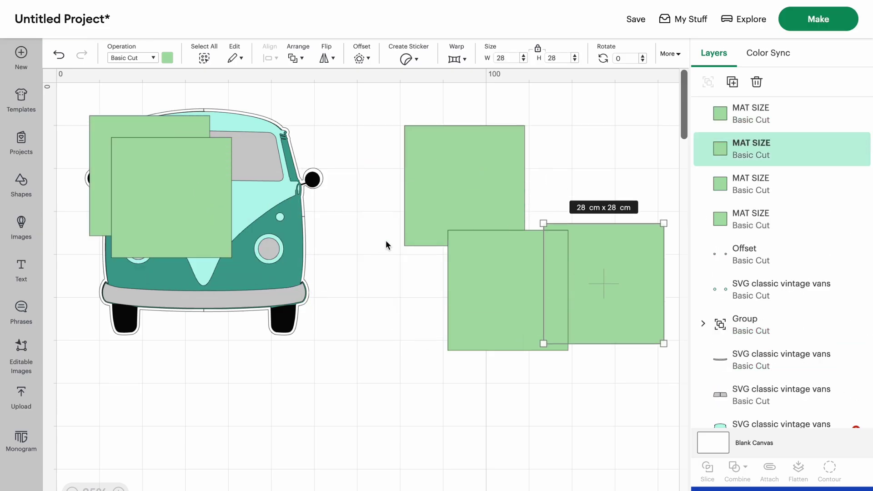
Step: Place a mat square over the van's upper-left quarter and reorder its layer directly below the dark teal body
{"action": "left_click_drag", "start_coordinate": [118, 168], "coordinate": [145, 148]}
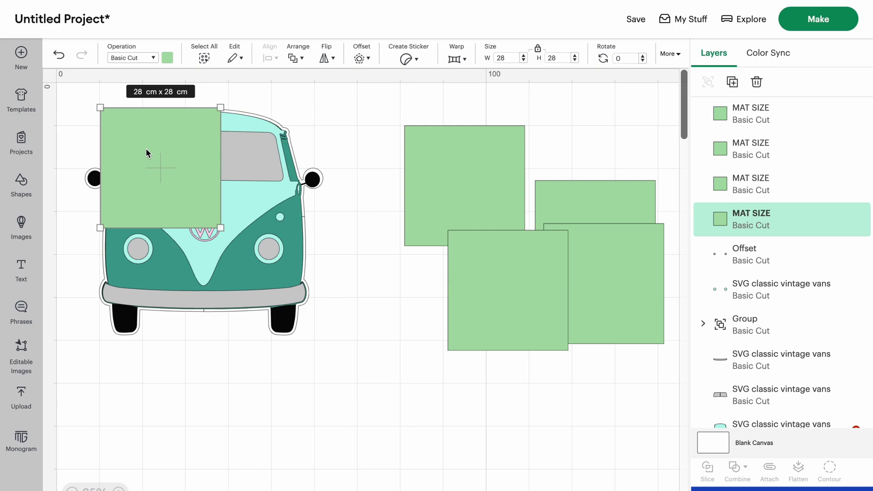
{"action": "scroll", "coordinate": [773, 217], "scroll_direction": "down", "scroll_amount": 2}
{"action": "left_click_drag", "start_coordinate": [764, 157], "coordinate": [760, 350]}
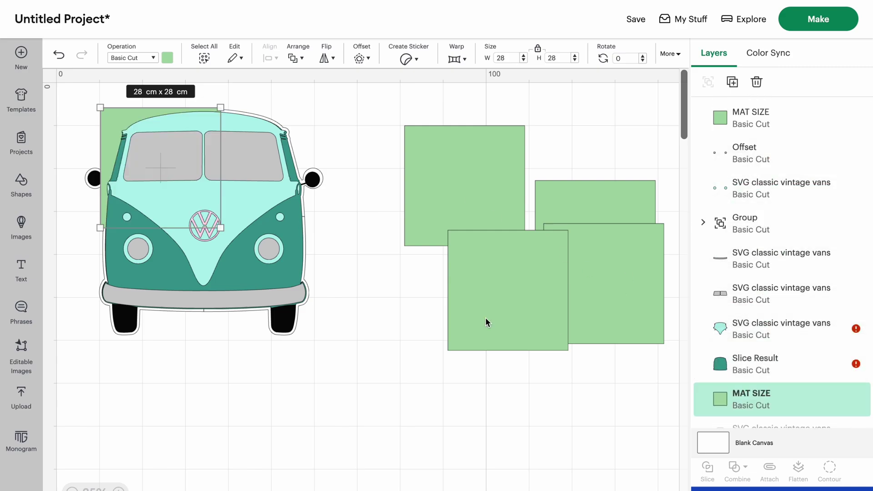
Step: Fine-position the mat square at the van's upper-left edge and slice the dark teal body layer with it
{"action": "left_click", "coordinate": [114, 117]}
{"action": "left_click_drag", "start_coordinate": [114, 118], "coordinate": [105, 111]}
{"action": "left_click", "coordinate": [75, 132]}
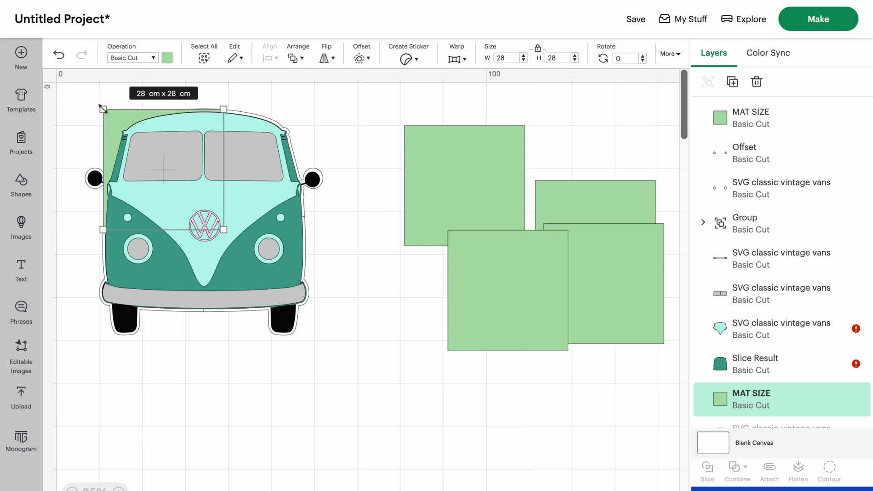
{"action": "left_click", "coordinate": [755, 369], "text": "shift"}
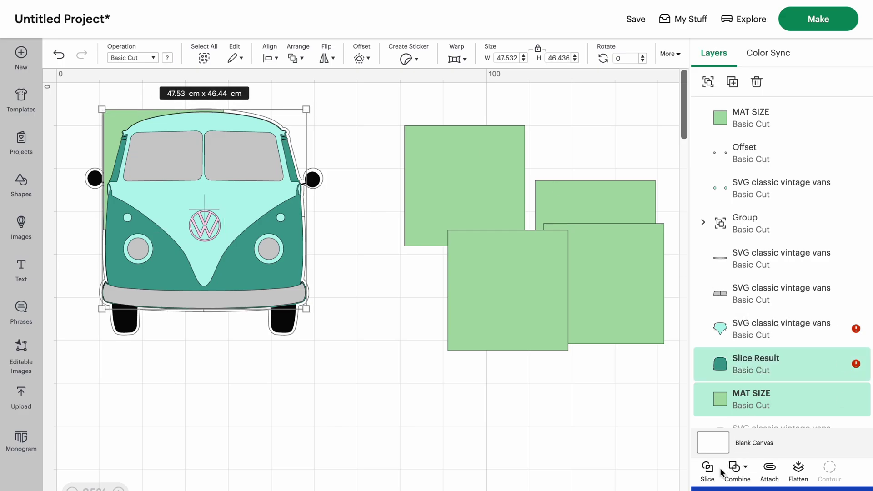
{"action": "left_click", "coordinate": [708, 469]}
Step: Place a mat square against the underside of the first cut and slice the lower-left part of the dark teal body
{"action": "left_click_drag", "start_coordinate": [494, 304], "coordinate": [159, 299]}
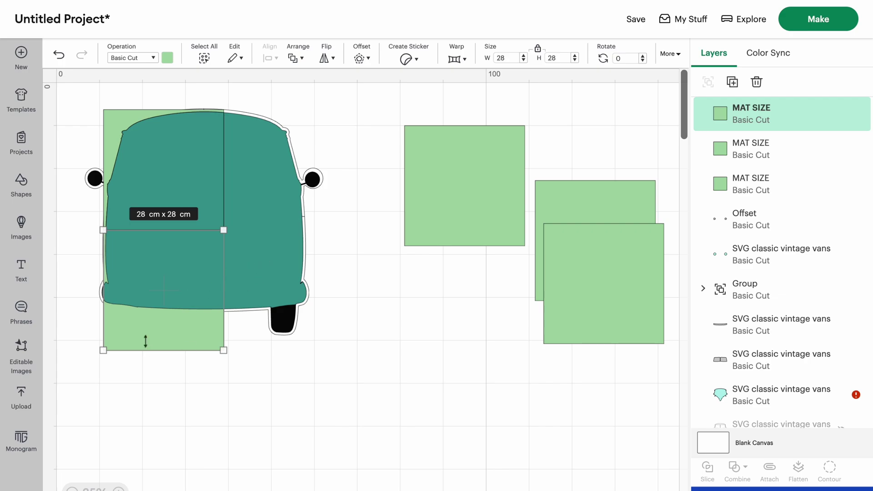
{"action": "left_click_drag", "start_coordinate": [148, 335], "coordinate": [145, 335]}
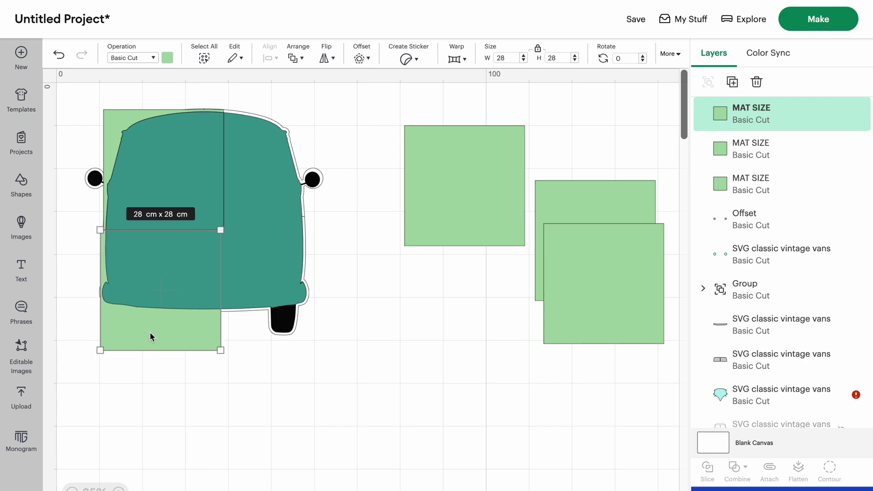
{"action": "left_click", "coordinate": [266, 276], "text": "shift"}
{"action": "left_click", "coordinate": [714, 468]}
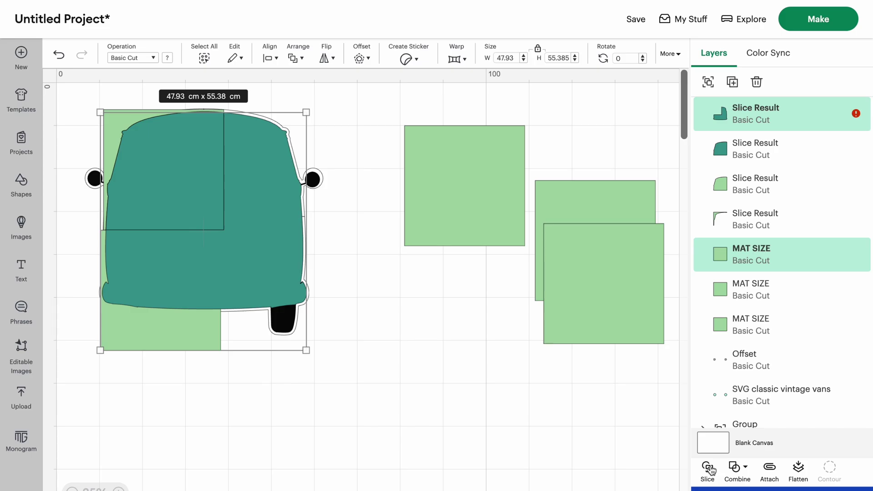
Step: Place another mat square over the van's upper-right quarter and slice the remaining dark teal body with it
{"action": "left_click_drag", "start_coordinate": [627, 302], "coordinate": [318, 199]}
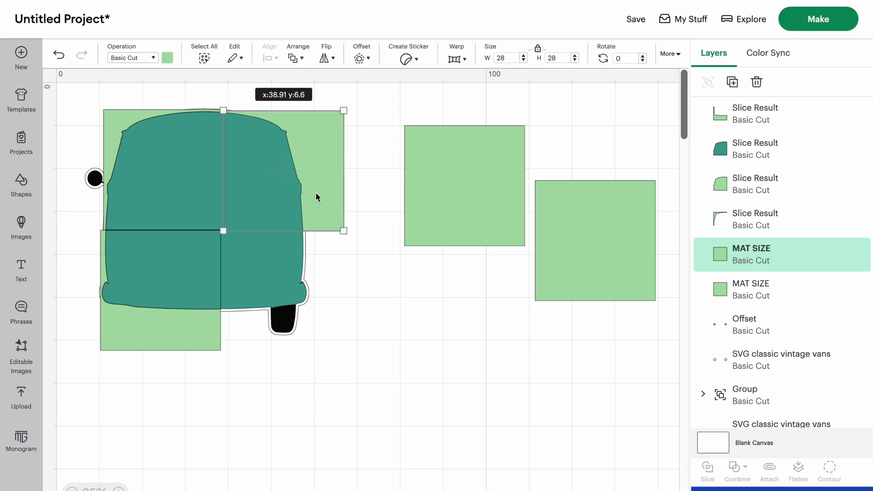
{"action": "left_click", "coordinate": [284, 266], "text": "shift"}
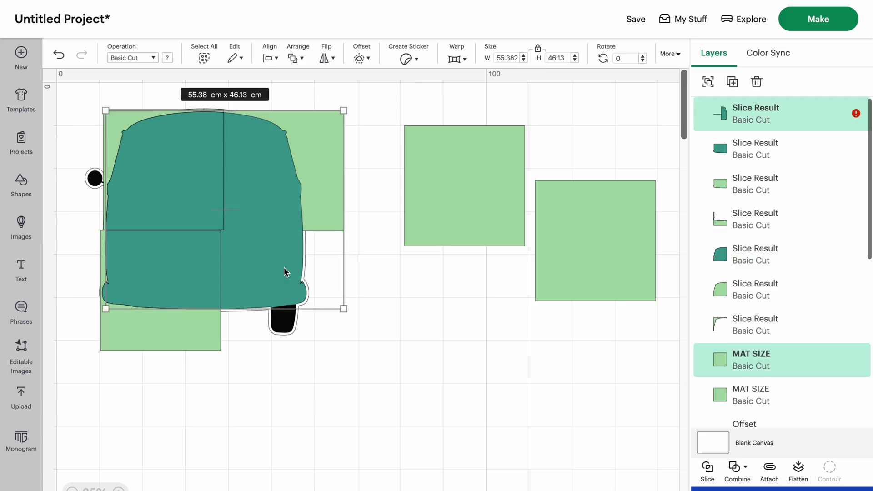
{"action": "left_click", "coordinate": [708, 470]}
Step: Delete the leftover light green pieces from the last slices around the dark teal body
{"action": "left_click", "coordinate": [755, 127]}
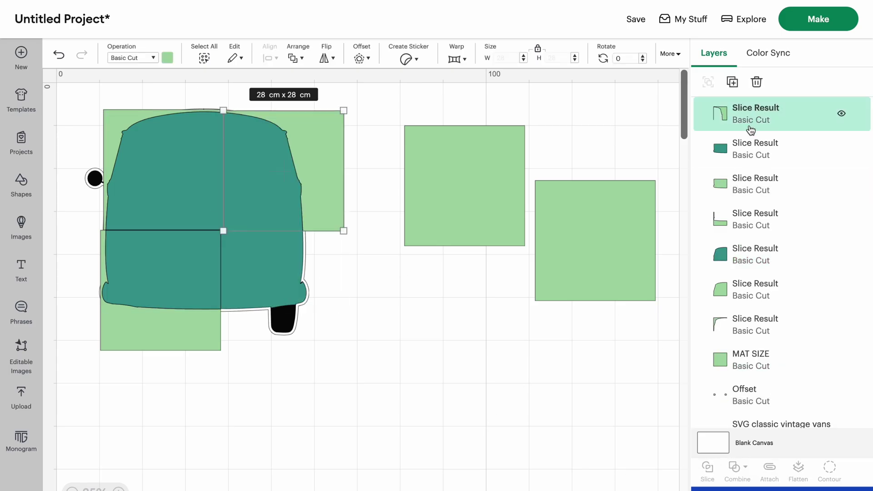
{"action": "left_click", "coordinate": [756, 183], "text": "shift"}
{"action": "left_click", "coordinate": [755, 218], "text": "shift"}
{"action": "left_click", "coordinate": [741, 323], "text": "shift"}
{"action": "key", "text": "Delete"}
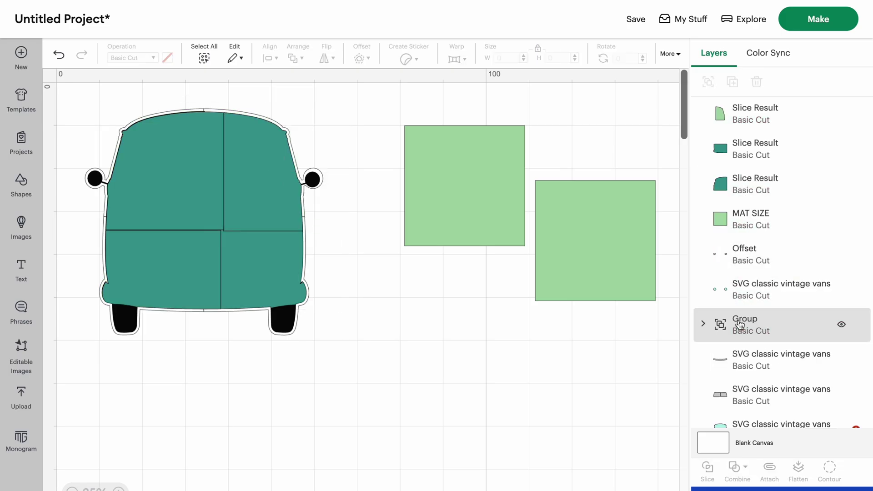
Step: Bring the remaining light green slice piece to the front and move it over the van's left half
{"action": "scroll", "coordinate": [758, 220], "scroll_direction": "up", "scroll_amount": 2}
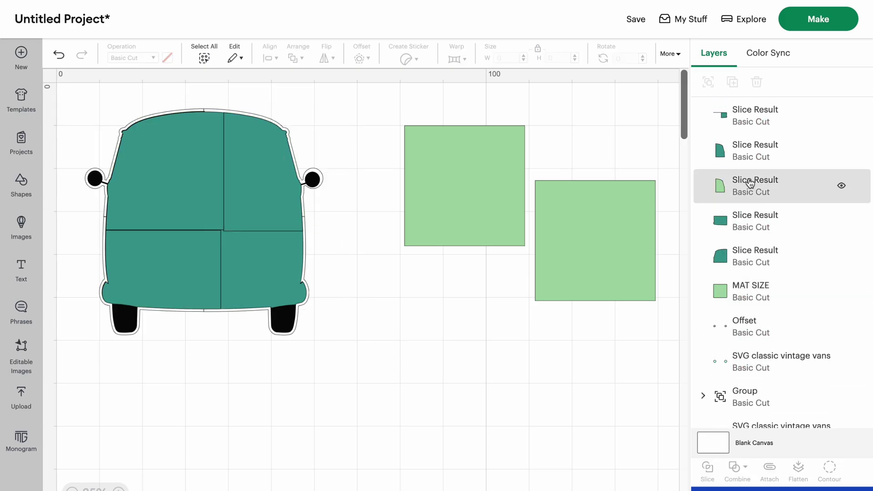
{"action": "left_click", "coordinate": [750, 183]}
{"action": "left_click", "coordinate": [296, 59]}
{"action": "left_click", "coordinate": [337, 84]}
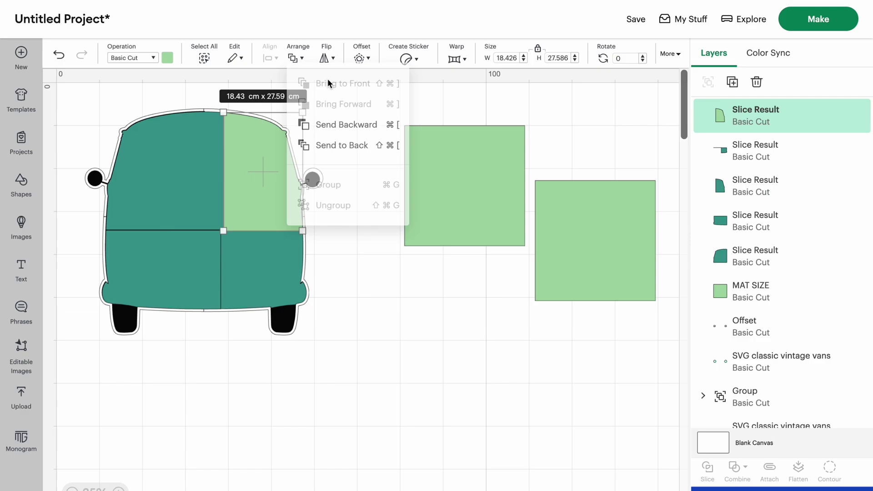
{"action": "left_click_drag", "start_coordinate": [266, 170], "coordinate": [160, 195]}
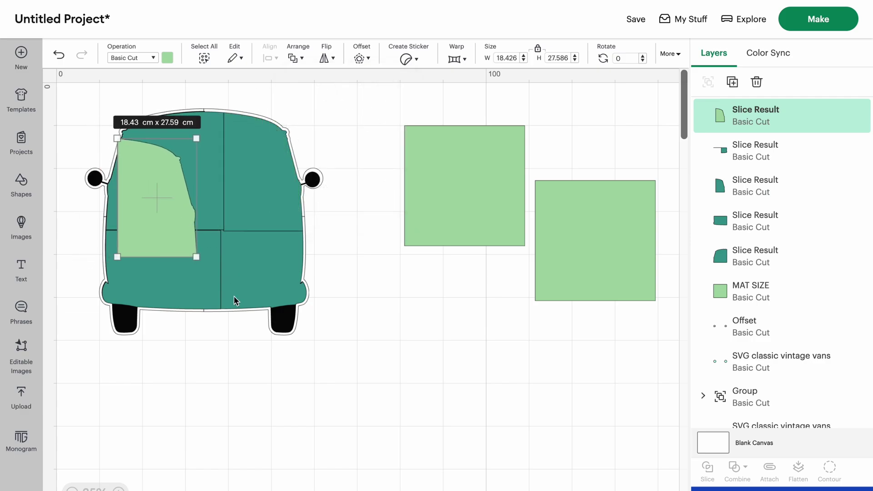
Step: Rotate the green piece to 270°, enlarge it to about 20.22 × 30.27 cm and align its straight edge with the lower vertical cut
{"action": "left_click_drag", "start_coordinate": [200, 265], "coordinate": [170, 221]}
{"action": "left_click_drag", "start_coordinate": [205, 172], "coordinate": [220, 164]}
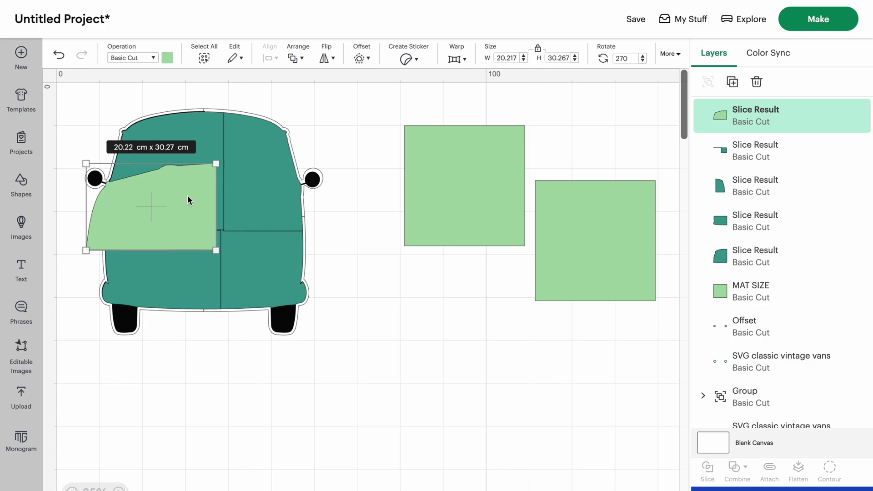
{"action": "left_click_drag", "start_coordinate": [190, 200], "coordinate": [192, 201]}
Step: Move the green piece one layer down and slice the remaining dark teal body piece with it
{"action": "left_click_drag", "start_coordinate": [795, 108], "coordinate": [750, 148]}
{"action": "left_click", "coordinate": [278, 271]}
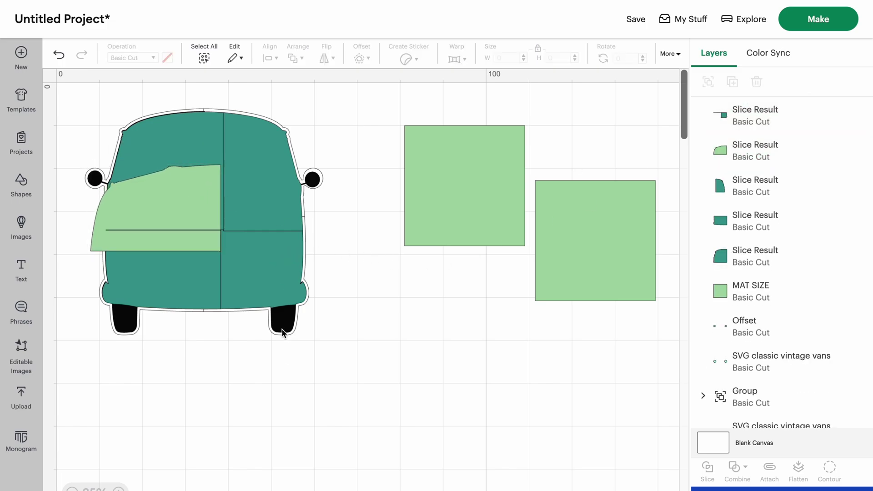
{"action": "left_click", "coordinate": [192, 186], "text": "shift"}
{"action": "left_click", "coordinate": [708, 468]}
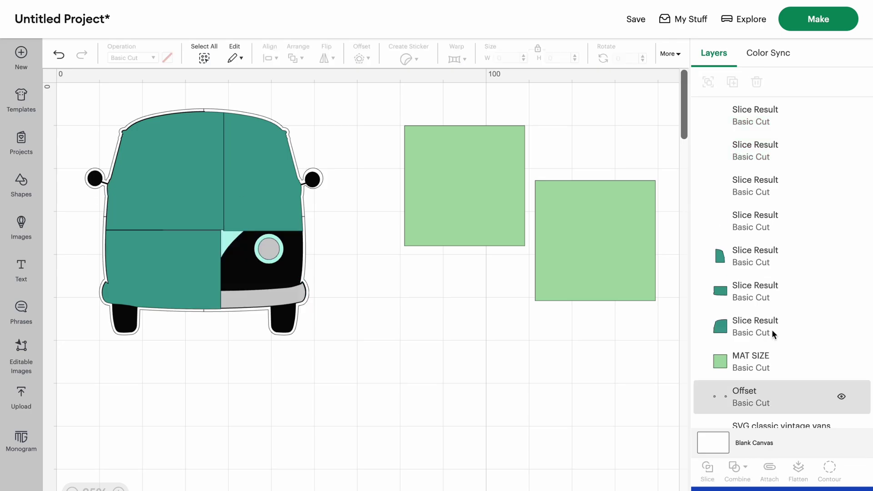
Step: Delete the green piece and the two thin line slivers left over from the slice
{"action": "left_click", "coordinate": [745, 212]}
{"action": "left_click", "coordinate": [741, 191], "text": "shift"}
{"action": "left_click", "coordinate": [741, 155], "text": "shift"}
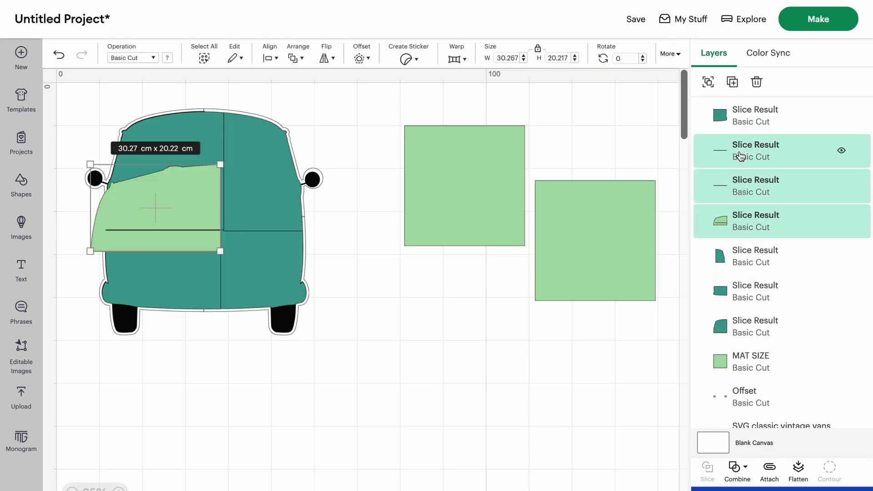
{"action": "key", "text": "Delete"}
Step: Group the four dark teal body pieces
{"action": "left_click", "coordinate": [799, 111]}
{"action": "left_click", "coordinate": [755, 167], "text": "shift"}
{"action": "left_click", "coordinate": [755, 189], "text": "shift"}
{"action": "left_click", "coordinate": [756, 216], "text": "shift"}
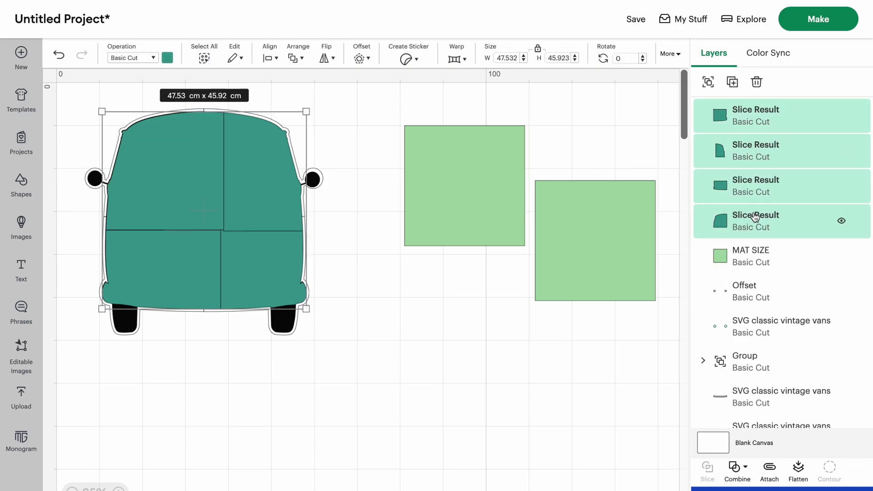
{"action": "left_click", "coordinate": [708, 84]}
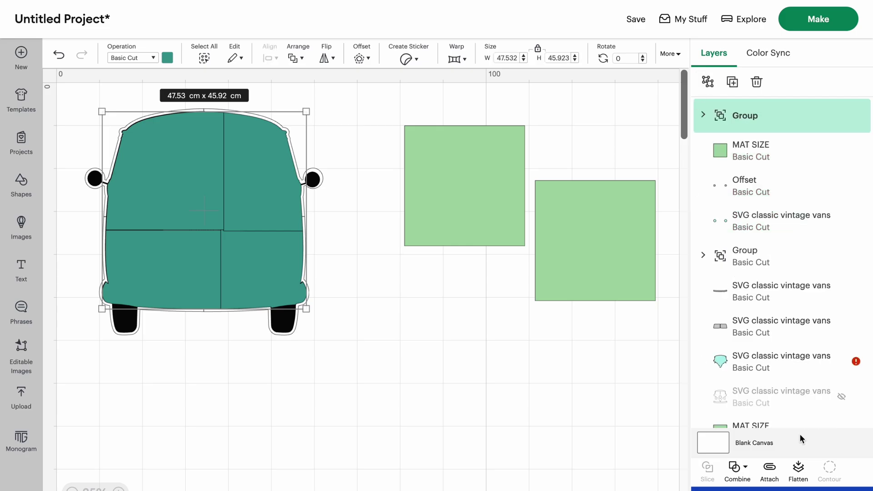
Step: Send the dark teal group to the back and raise it above the other two groups of sliced pieces
{"action": "left_click", "coordinate": [296, 57]}
{"action": "left_click", "coordinate": [327, 138]}
{"action": "scroll", "coordinate": [756, 407], "scroll_direction": "down", "scroll_amount": 3}
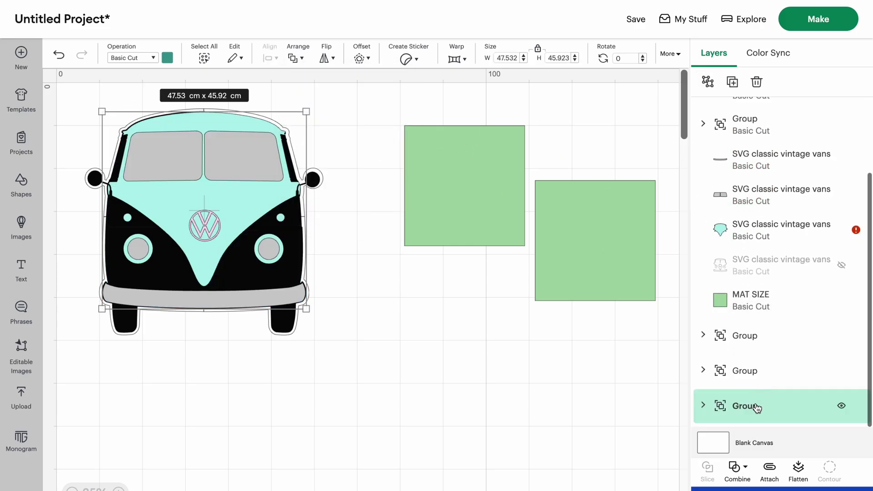
{"action": "left_click_drag", "start_coordinate": [756, 407], "coordinate": [752, 339]}
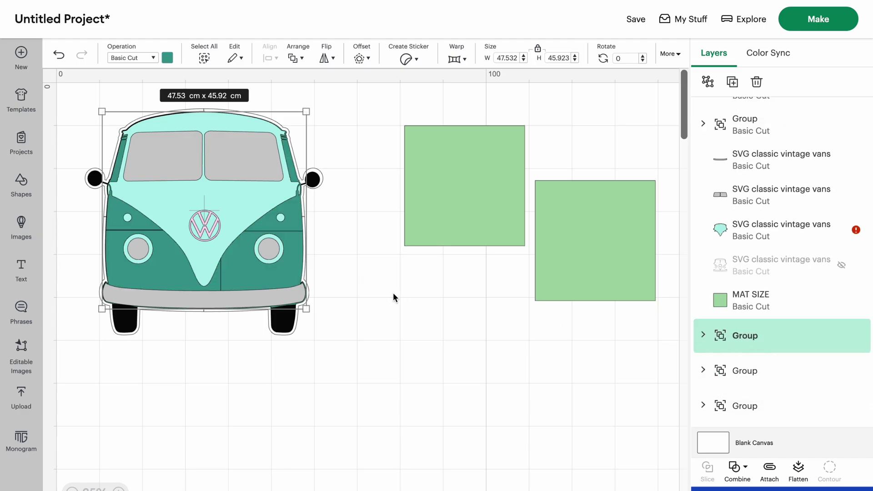
Step: Place a 28 cm mat square over the van's upper-left quarter and slice the light teal body layer with it
{"action": "left_click_drag", "start_coordinate": [452, 193], "coordinate": [154, 178]}
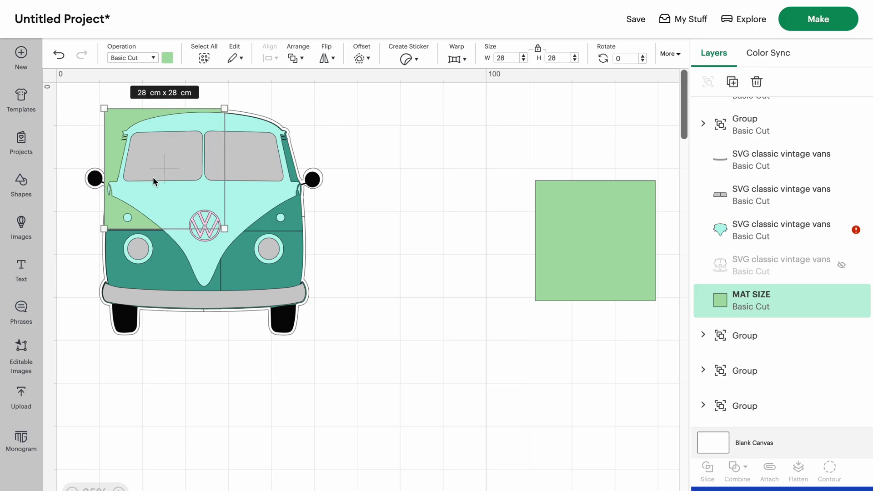
{"action": "left_click", "coordinate": [392, 165]}
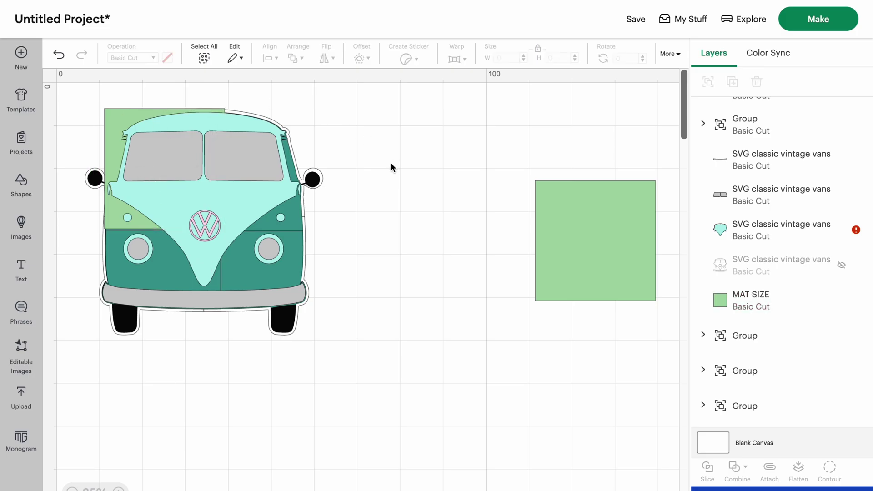
{"action": "left_click_drag", "start_coordinate": [110, 121], "coordinate": [115, 154]}
{"action": "key", "text": "ctrl+z"}
{"action": "mouse_move", "coordinate": [107, 116]}
{"action": "left_mouse_down"}
{"action": "mouse_move", "coordinate": [147, 170]}
{"action": "mouse_move", "coordinate": [107, 110]}
{"action": "left_mouse_up"}
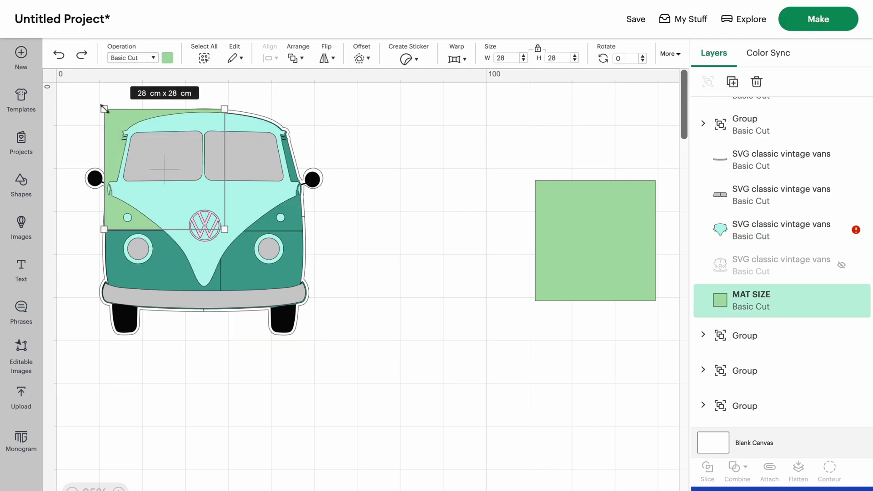
{"action": "left_click", "coordinate": [761, 228], "text": "shift"}
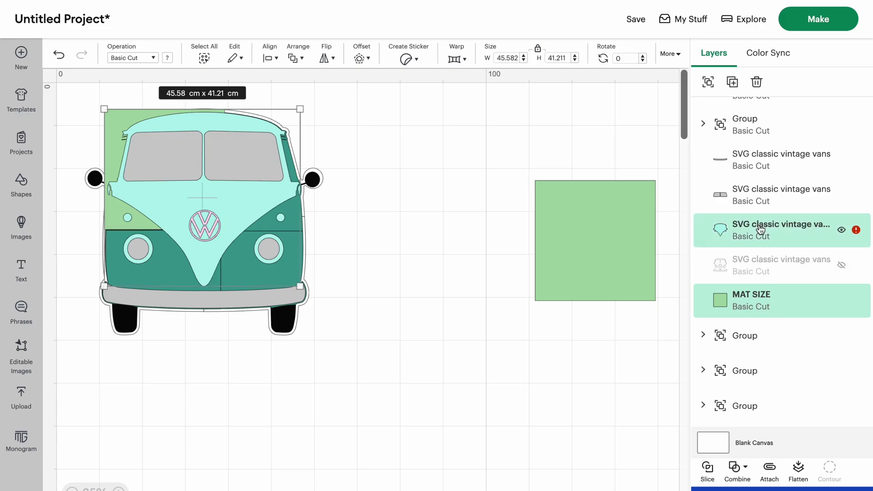
{"action": "left_click", "coordinate": [710, 469]}
Step: Move the last mat square over the van's upper-right quarter, flush against the first mat square's vertical edge
{"action": "key", "text": "ctrl+plus"}
{"action": "key", "text": "ctrl+plus"}
{"action": "scroll", "coordinate": [503, 305], "scroll_direction": "right", "scroll_amount": 5}
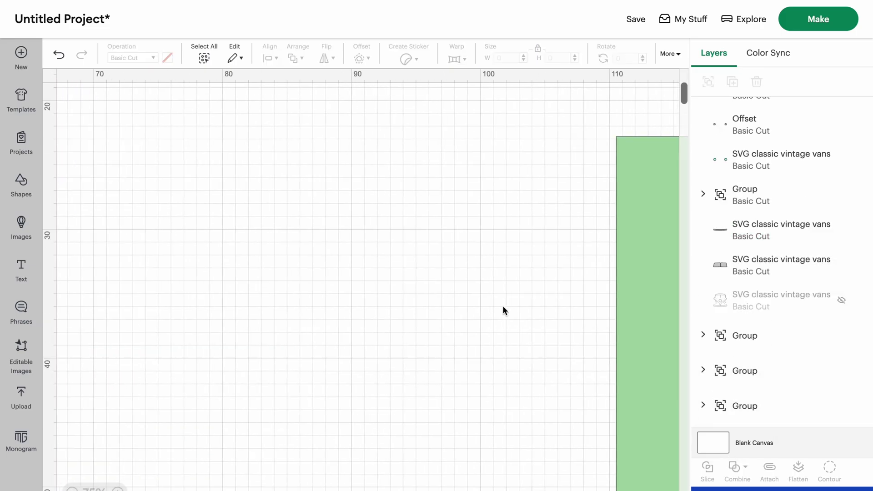
{"action": "left_click_drag", "start_coordinate": [646, 306], "coordinate": [169, 258]}
{"action": "left_click_drag", "start_coordinate": [499, 349], "coordinate": [309, 193]}
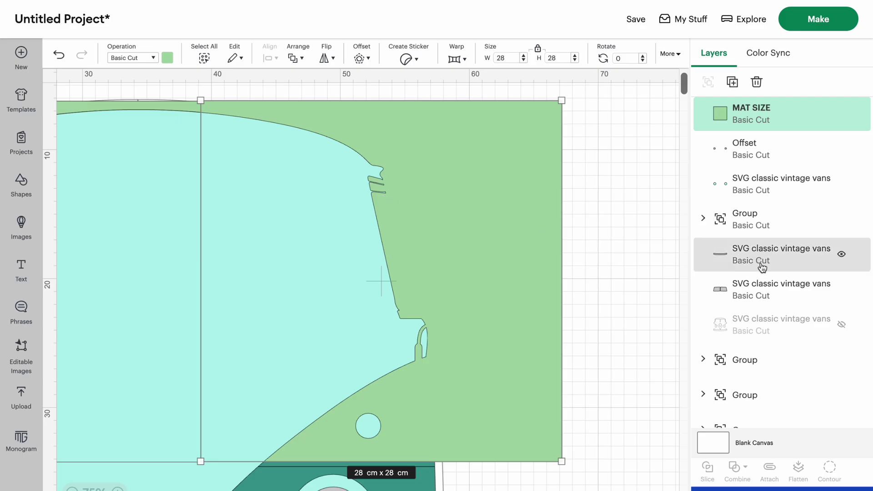
Step: Slice the remaining light teal body layer with the upper-right mat square
{"action": "scroll", "coordinate": [757, 255], "scroll_direction": "up", "scroll_amount": 3}
{"action": "left_click", "coordinate": [750, 116], "text": "shift"}
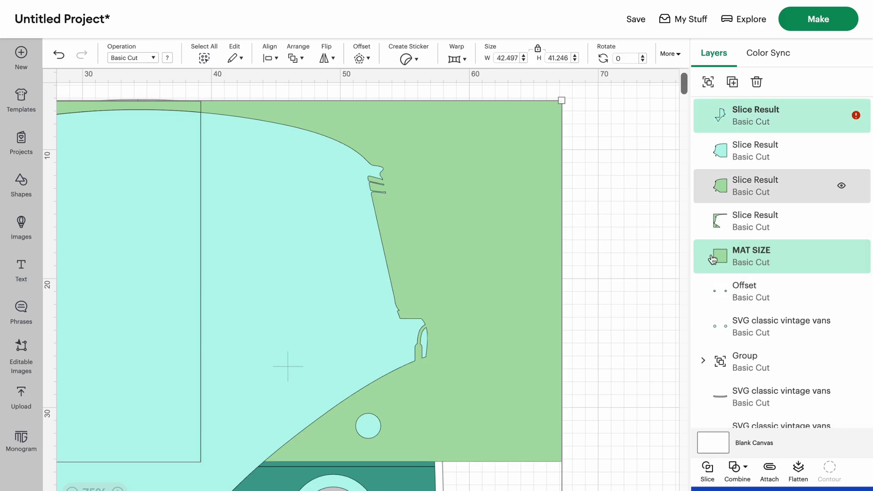
{"action": "left_click", "coordinate": [708, 466]}
Step: Delete the four leftover light green pieces from the light teal slices
{"action": "scroll", "coordinate": [560, 309], "scroll_direction": "down", "scroll_amount": 3}
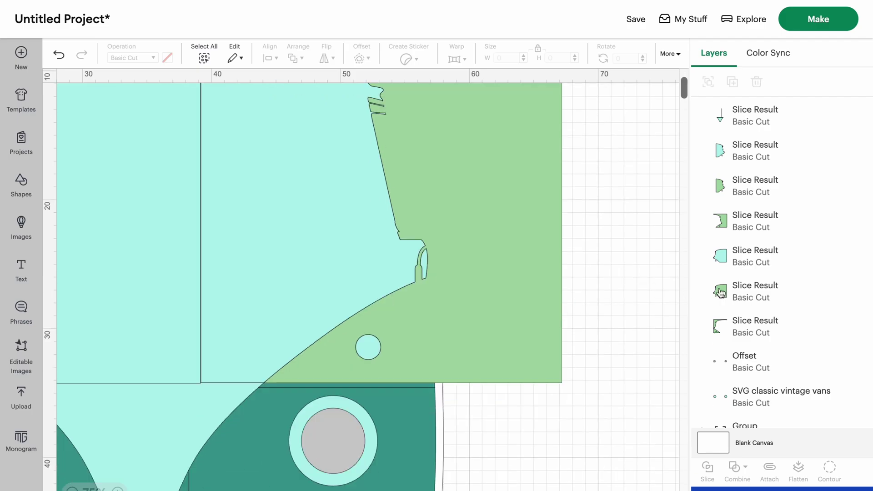
{"action": "left_click", "coordinate": [727, 185]}
{"action": "left_click", "coordinate": [727, 220], "text": "shift"}
{"action": "left_click", "coordinate": [745, 293], "text": "shift"}
{"action": "left_click", "coordinate": [746, 321], "text": "shift"}
{"action": "key", "text": "Delete"}
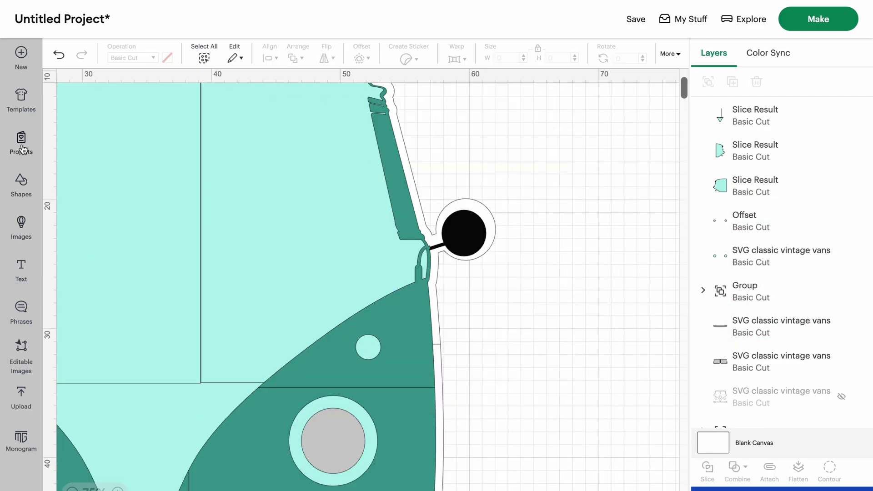
Step: Add a square shape and set its width to 28 cm
{"action": "left_click", "coordinate": [21, 184]}
{"action": "left_click", "coordinate": [78, 103]}
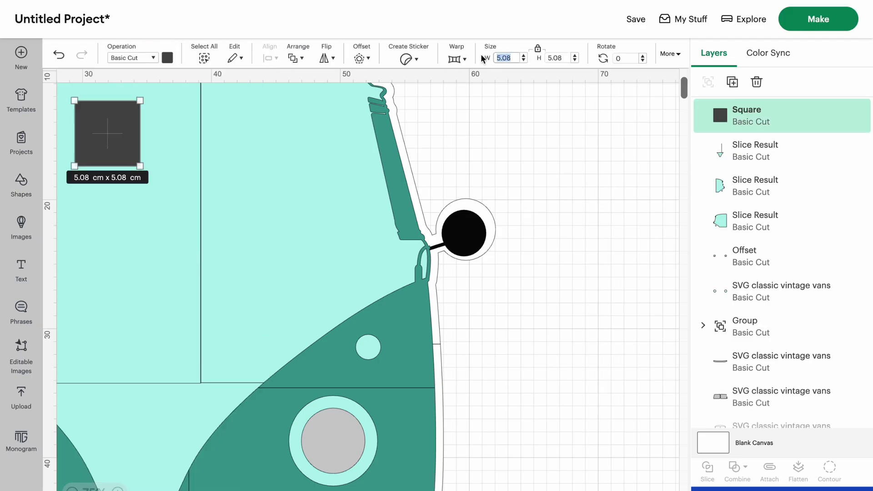
{"action": "type", "text": "28"}
{"action": "key", "text": "Return"}
Step: Place the dark square's lower edge along the light teal horizontal cut and slice the lower light teal piece with it
{"action": "scroll", "coordinate": [364, 295], "scroll_direction": "left", "scroll_amount": 5}
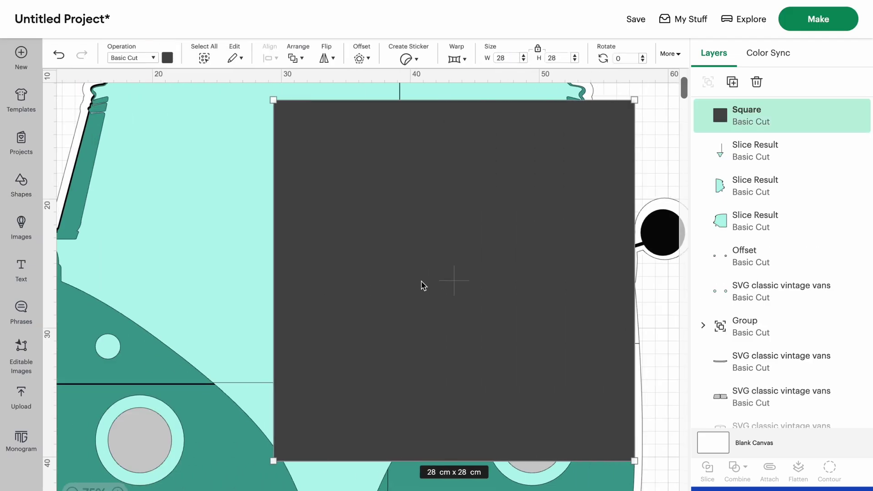
{"action": "left_click_drag", "start_coordinate": [423, 287], "coordinate": [390, 208]}
{"action": "left_click", "coordinate": [329, 414], "text": "shift"}
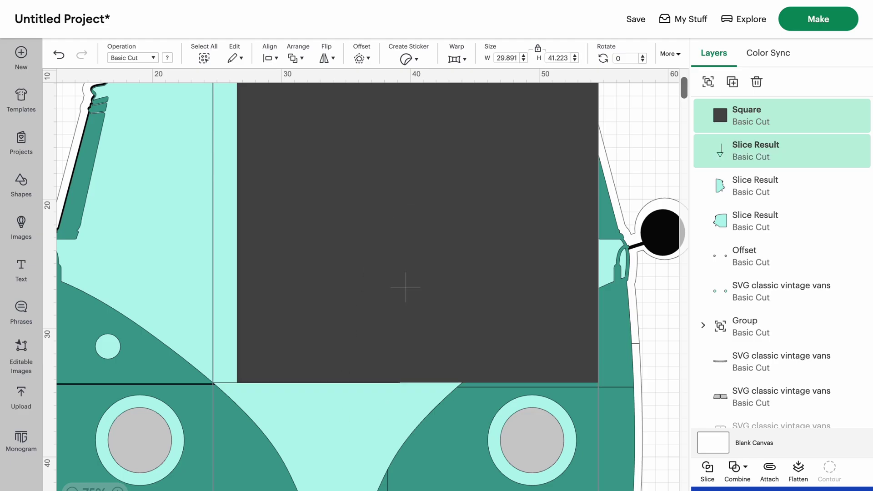
{"action": "left_click", "coordinate": [707, 468]}
Step: Delete the dark square and the thin slivers left over from slicing the lower light teal piece
{"action": "left_click", "coordinate": [743, 174]}
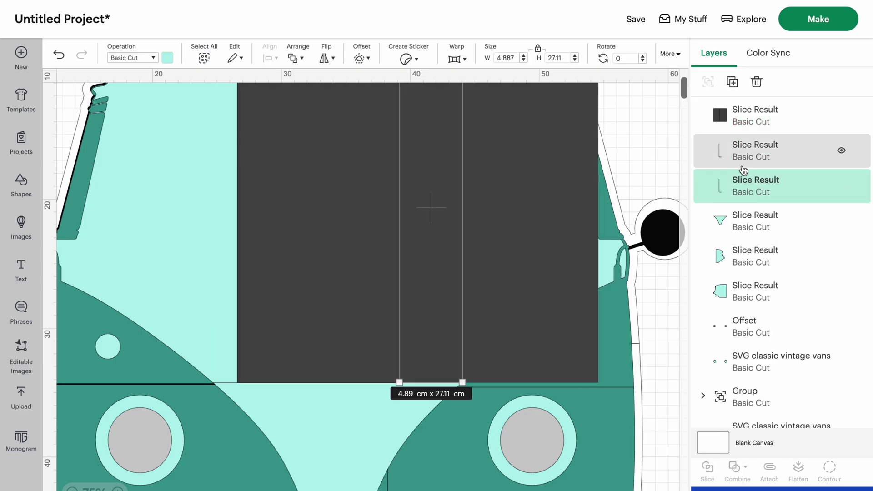
{"action": "key", "text": "Delete"}
{"action": "left_click", "coordinate": [736, 119]}
{"action": "key", "text": "Delete"}
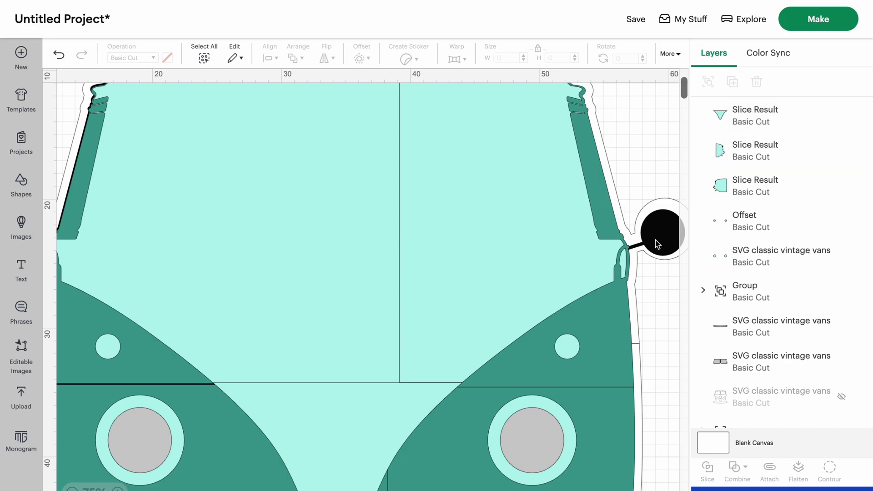
Step: Group the three light teal body pieces
{"action": "left_click", "coordinate": [768, 185]}
{"action": "left_click", "coordinate": [764, 146], "text": "shift"}
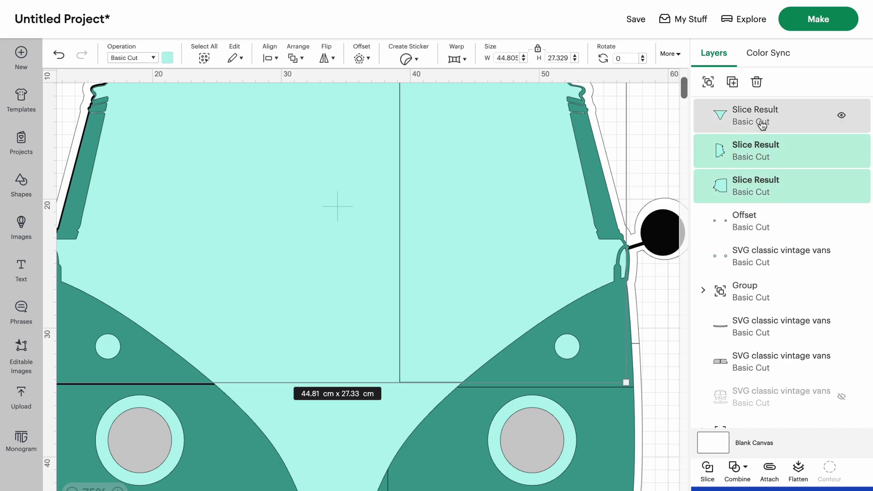
{"action": "left_click", "coordinate": [763, 119], "text": "shift"}
{"action": "left_click", "coordinate": [708, 82]}
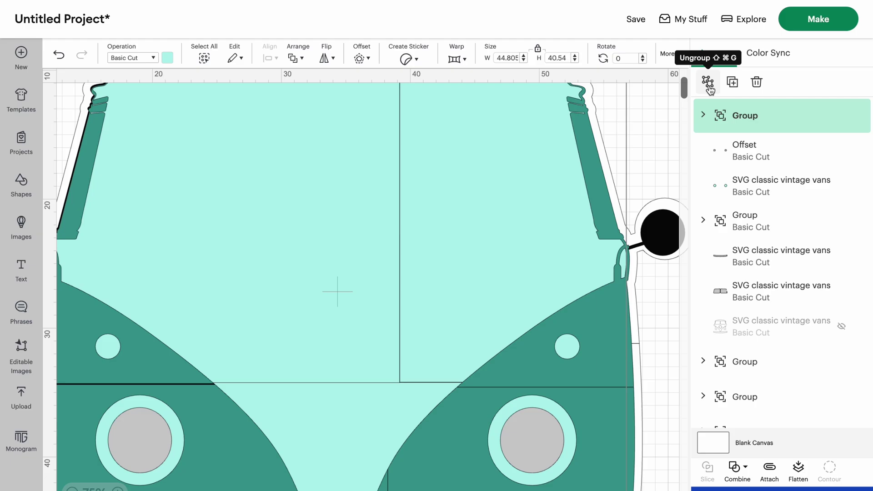
Step: Send the light teal group to the back and raise it above the other three groups of sliced pieces
{"action": "left_click", "coordinate": [299, 60]}
{"action": "left_click", "coordinate": [347, 146]}
{"action": "scroll", "coordinate": [832, 346], "scroll_direction": "down", "scroll_amount": 1}
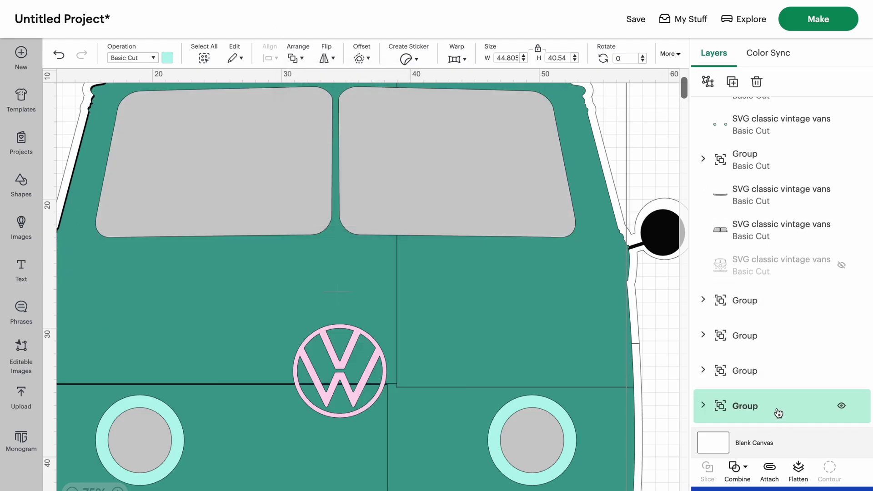
{"action": "left_click_drag", "start_coordinate": [778, 413], "coordinate": [778, 299]}
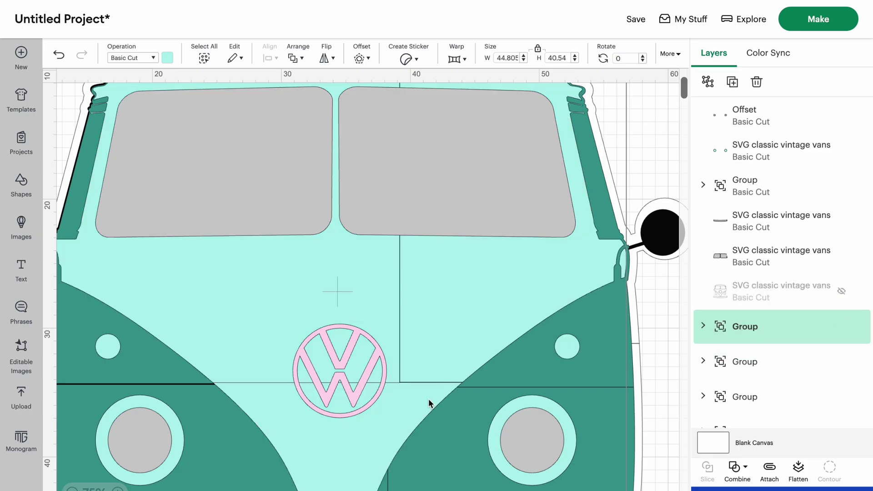
Step: Check the grey windows layer's size and select all visible layers of the van
{"action": "key", "text": "ctrl+minus"}
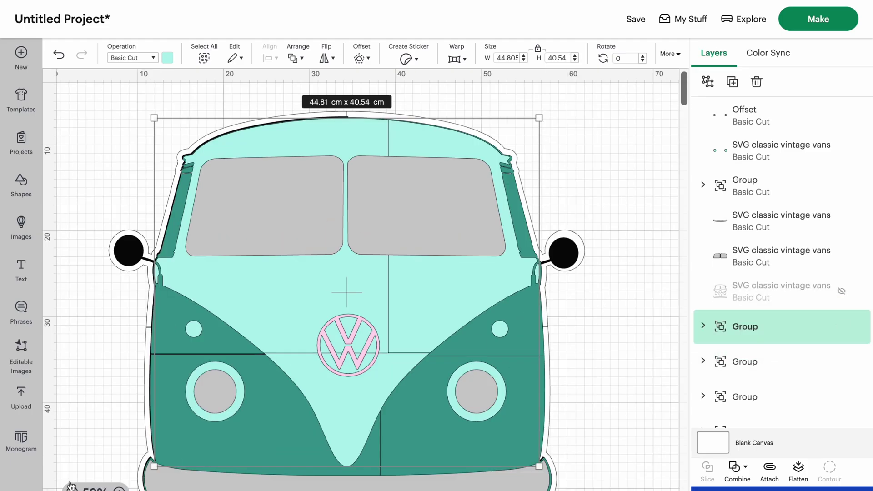
{"action": "left_click", "coordinate": [407, 209]}
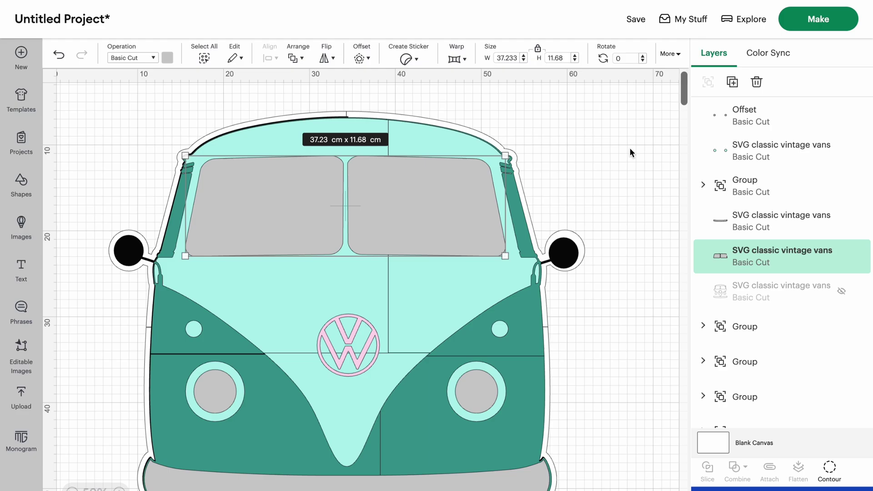
{"action": "left_click", "coordinate": [657, 281]}
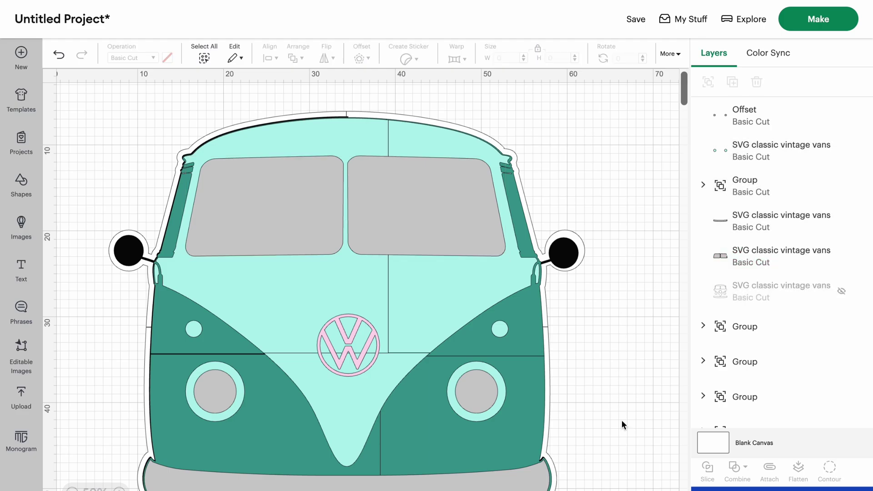
{"action": "left_click_drag", "start_coordinate": [618, 487], "coordinate": [127, 72]}
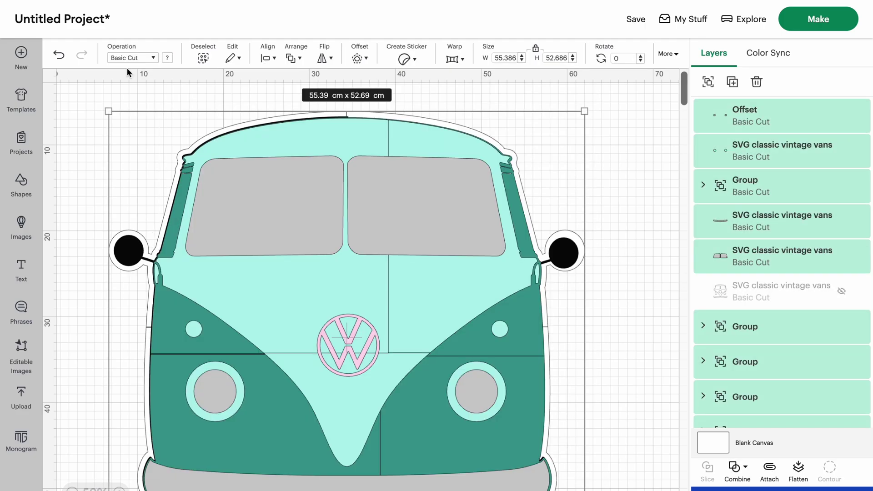
Step: Save the project with the title "VW OFF THE MAT"
{"action": "left_click", "coordinate": [639, 224]}
{"action": "scroll", "coordinate": [640, 224], "scroll_direction": "down", "scroll_amount": 1}
{"action": "left_click", "coordinate": [809, 23]}
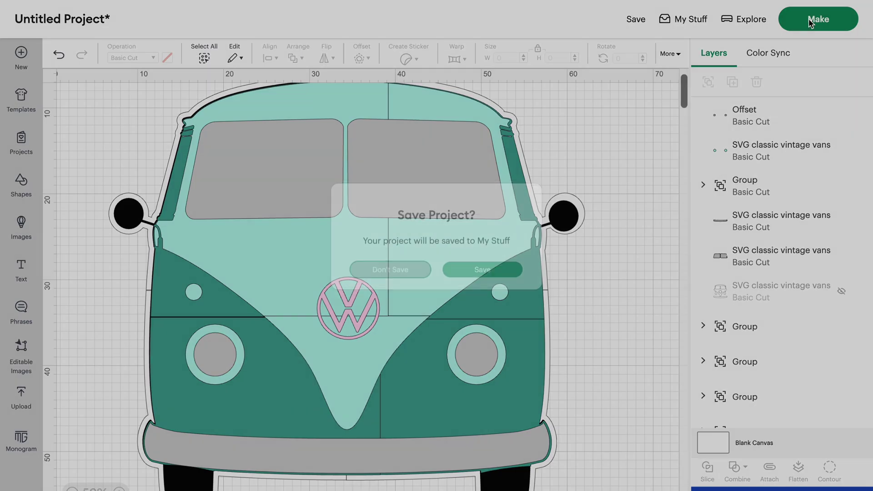
{"action": "left_click", "coordinate": [490, 292]}
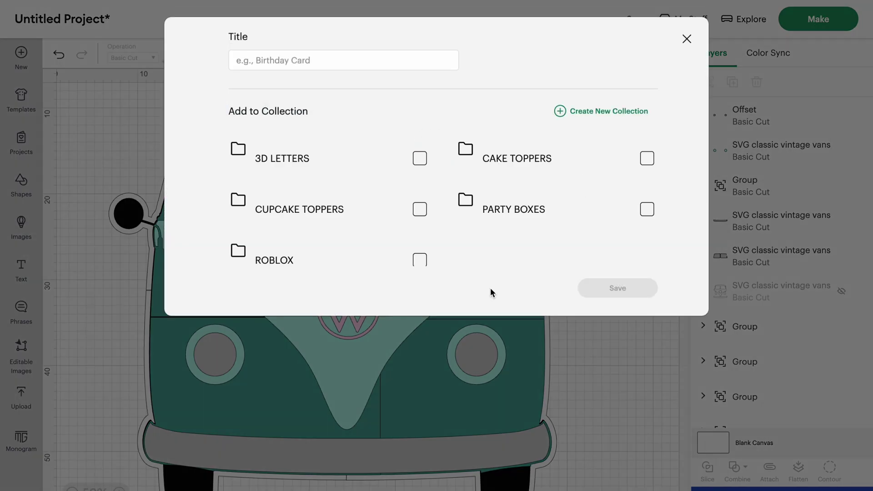
{"action": "left_click", "coordinate": [292, 60]}
{"action": "type", "text": "VW OFF THE MAT"}
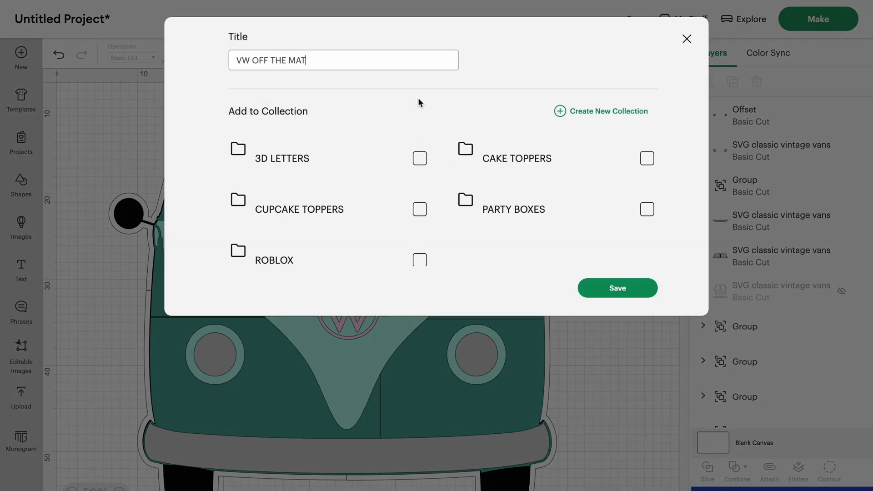
{"action": "left_click", "coordinate": [607, 293]}
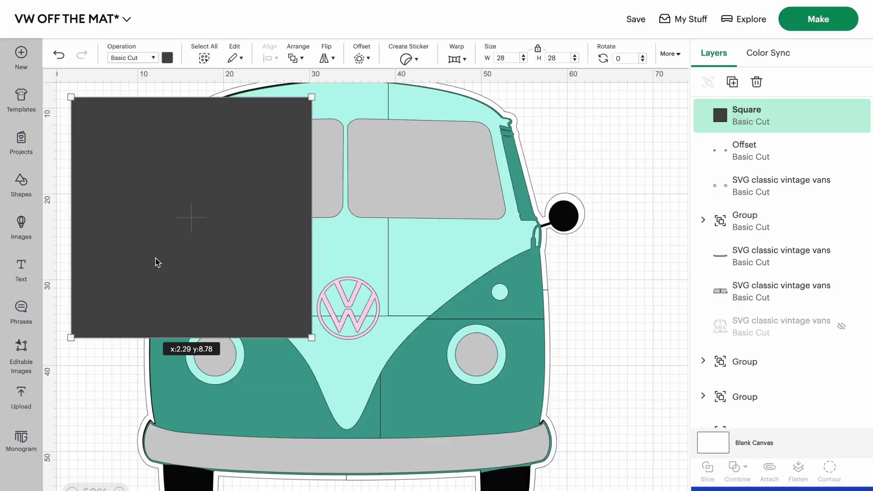
Step: Slice the grey bumper near its middle with the 28 cm square and delete the dark leftover pieces
{"action": "scroll", "coordinate": [156, 263], "scroll_direction": "down", "scroll_amount": 5}
{"action": "left_click_drag", "start_coordinate": [232, 130], "coordinate": [274, 351]}
{"action": "left_click", "coordinate": [458, 217], "text": "shift"}
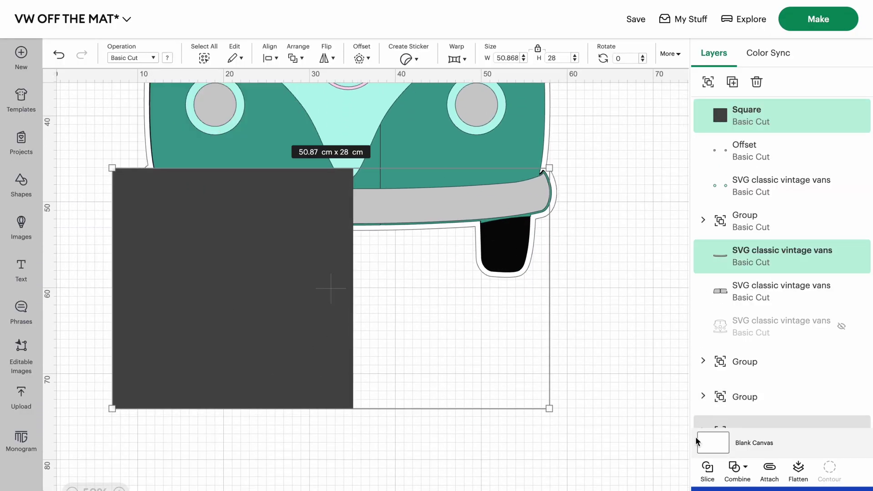
{"action": "left_click", "coordinate": [707, 469]}
{"action": "left_click", "coordinate": [748, 116]}
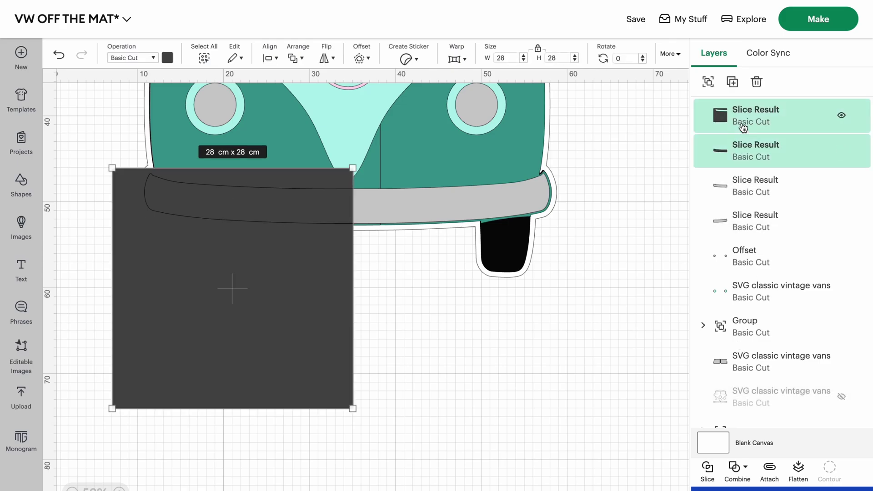
{"action": "key", "text": "Delete"}
Step: Add a new square, size it to 28 x 28 cm and place it over the van's right-hand window
{"action": "scroll", "coordinate": [318, 273], "scroll_direction": "up", "scroll_amount": 5}
{"action": "left_click", "coordinate": [22, 183]}
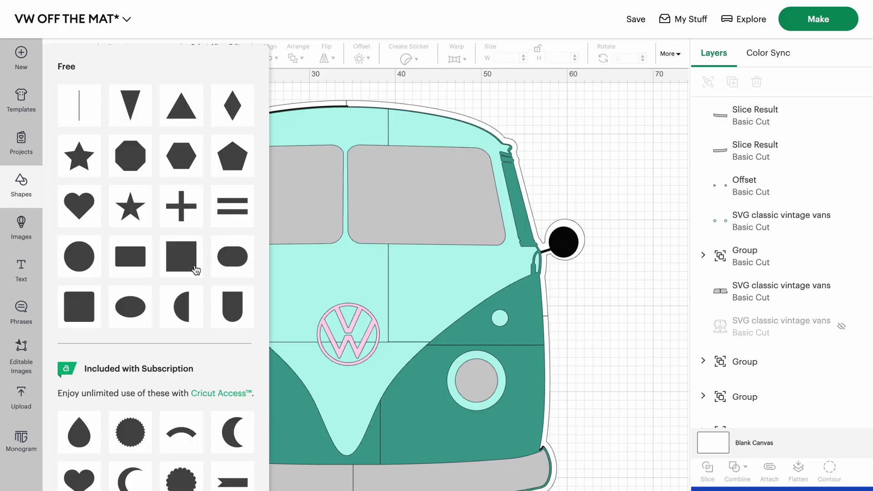
{"action": "left_click", "coordinate": [181, 256]}
{"action": "left_click_drag", "start_coordinate": [117, 138], "coordinate": [199, 224]}
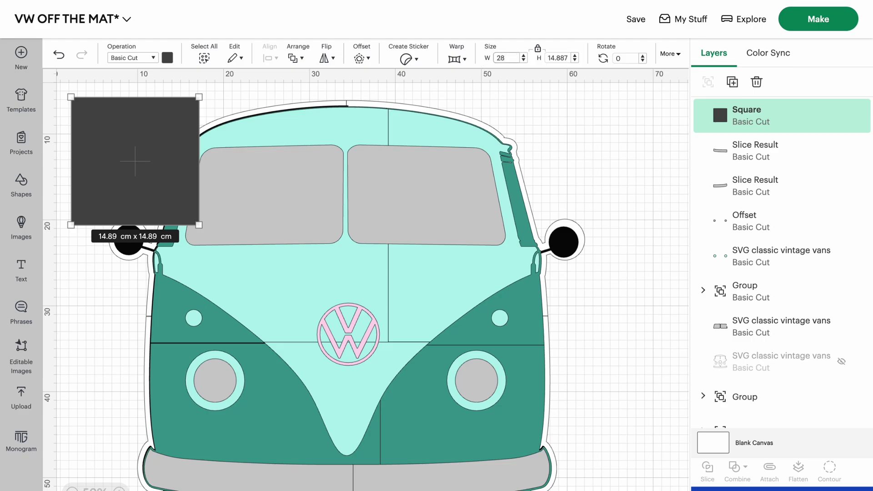
{"action": "type", "text": "28"}
{"action": "key", "text": "Return"}
{"action": "left_click_drag", "start_coordinate": [205, 178], "coordinate": [459, 177]}
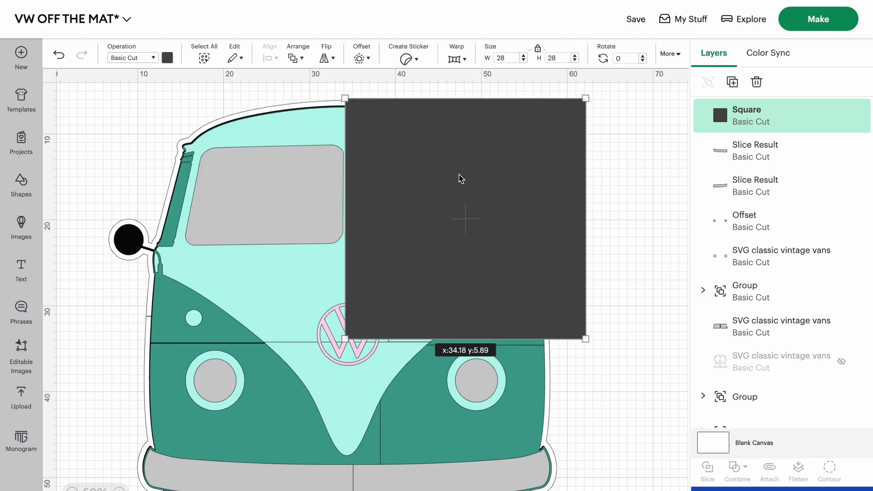
Step: Slice the grey windows layer with the square and delete the dark leftover pieces
{"action": "left_click", "coordinate": [287, 196], "text": "shift"}
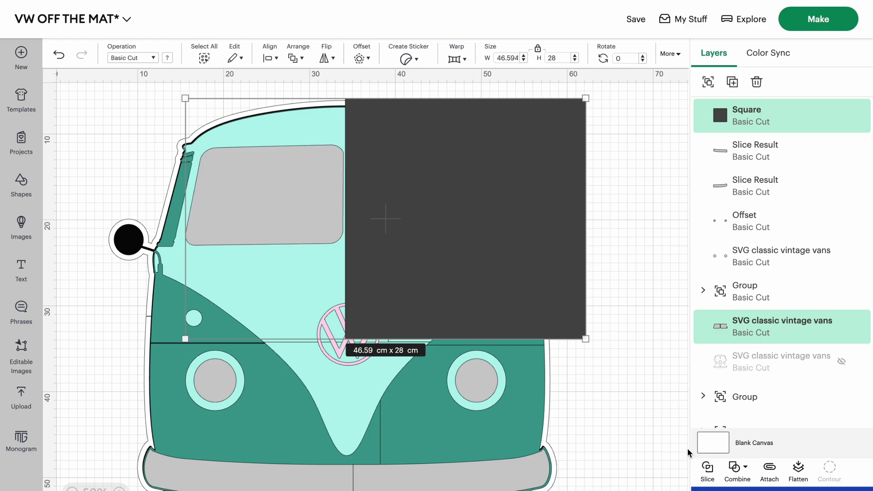
{"action": "left_click", "coordinate": [707, 471]}
{"action": "left_click", "coordinate": [729, 146]}
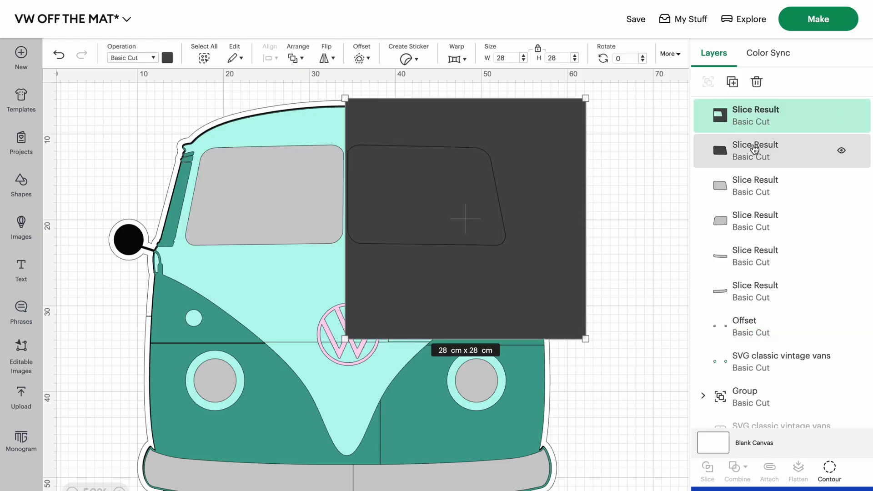
{"action": "key", "text": "Delete"}
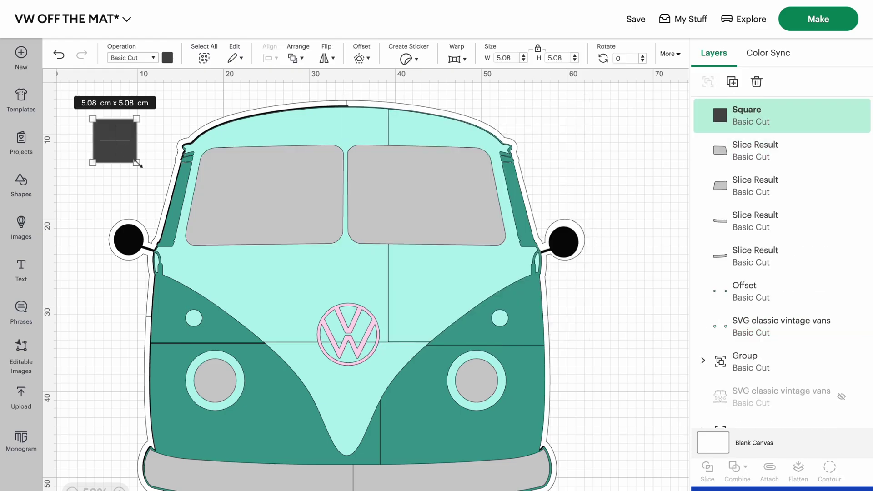
Step: Cover the right-hand headlight with a square about 9.67 cm wide and slice the light teal headlight circles with it
{"action": "left_click_drag", "start_coordinate": [137, 162], "coordinate": [473, 383]}
{"action": "left_click_drag", "start_coordinate": [505, 425], "coordinate": [501, 420]}
{"action": "left_click_drag", "start_coordinate": [463, 387], "coordinate": [483, 389]}
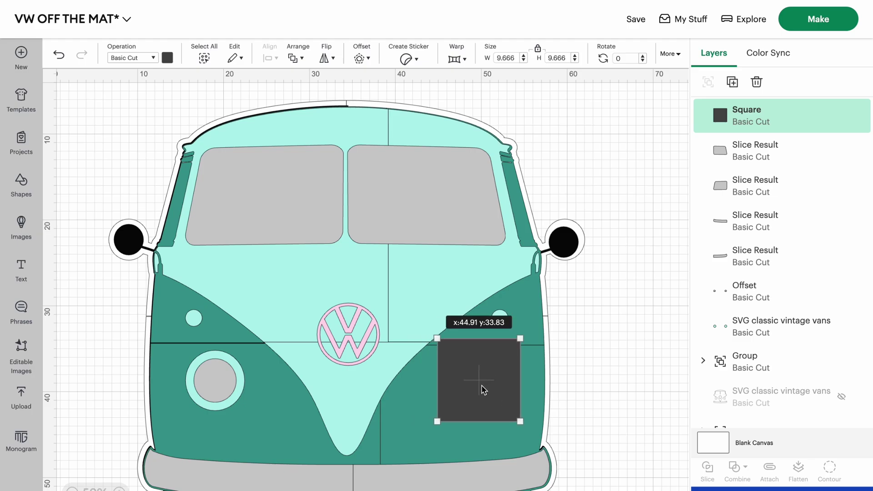
{"action": "left_click", "coordinate": [769, 326], "text": "shift"}
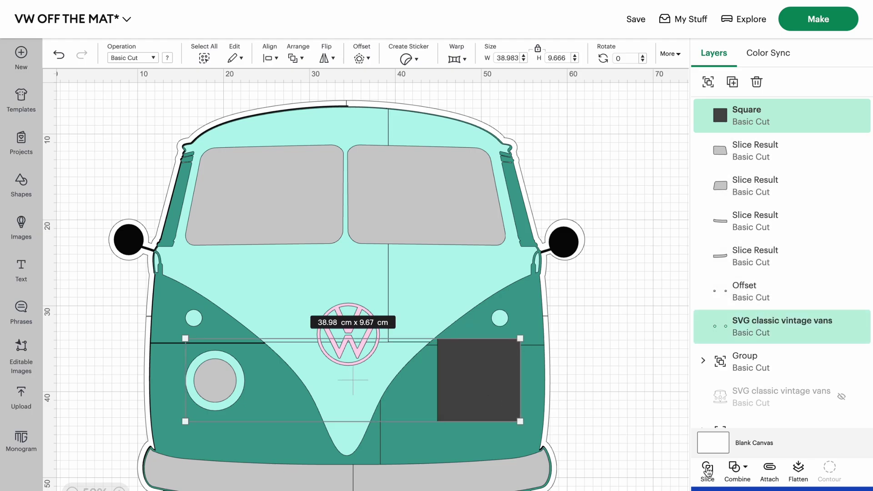
{"action": "left_click", "coordinate": [708, 471]}
Step: Slice the grey headlight circles layer with the dark circle lying over the right-hand headlight
{"action": "left_click", "coordinate": [753, 152]}
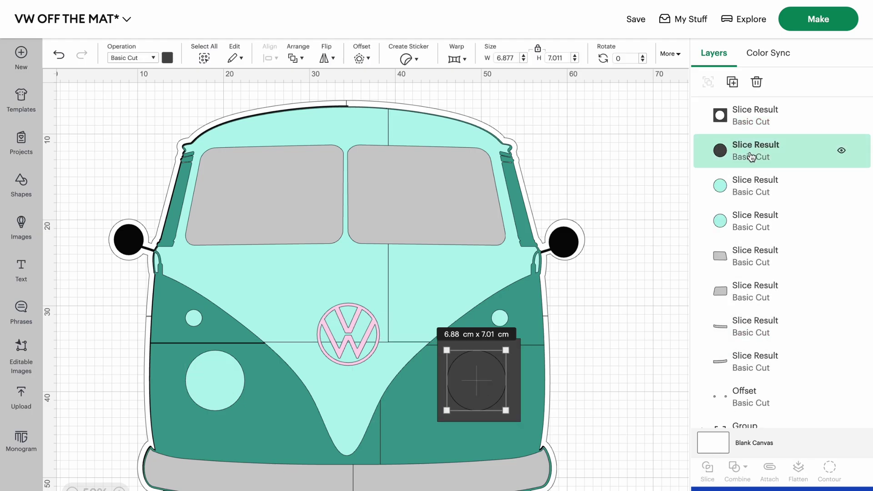
{"action": "left_click", "coordinate": [758, 401], "text": "shift"}
{"action": "left_click", "coordinate": [708, 468]}
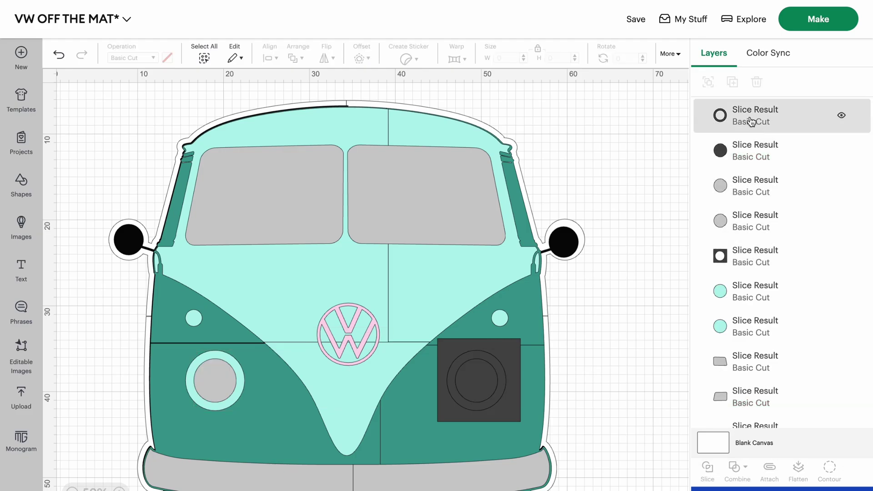
Step: Delete the dark ring, circle and cut-out square left over the right-hand headlight
{"action": "left_click", "coordinate": [779, 117]}
{"action": "left_click", "coordinate": [751, 151], "text": "shift"}
{"action": "left_click", "coordinate": [746, 253], "text": "shift"}
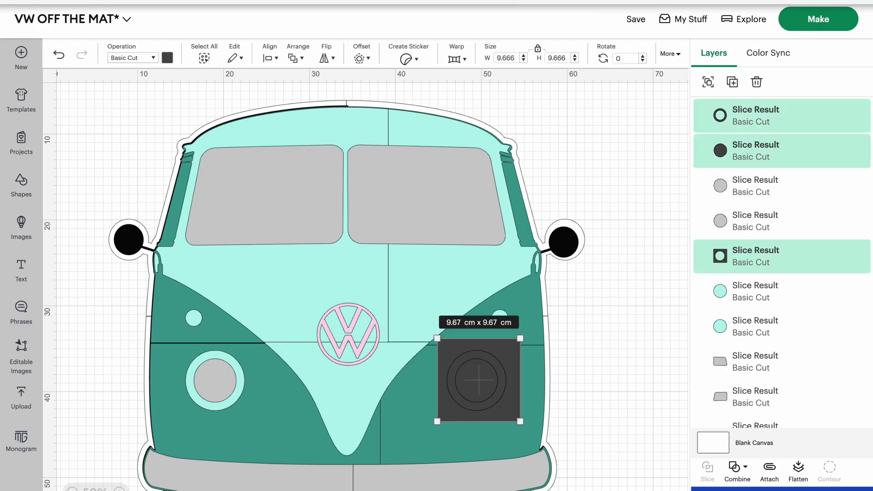
{"action": "left_click", "coordinate": [707, 468]}
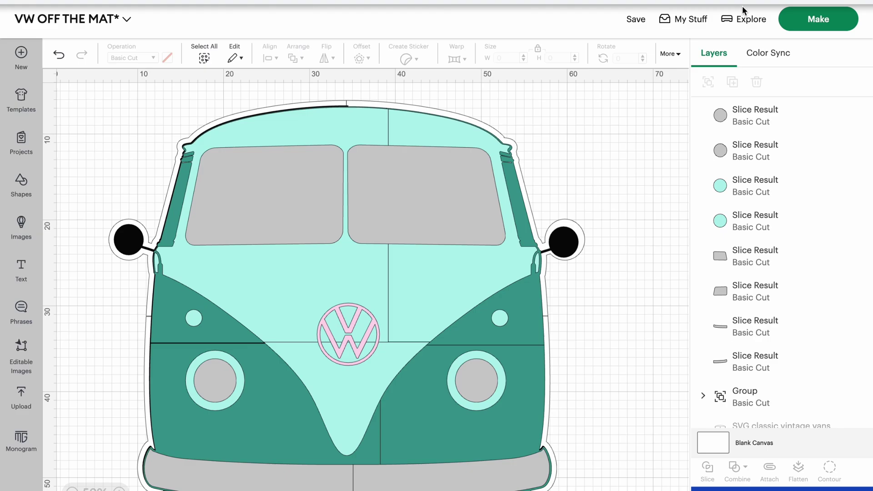
Step: Open the project's mat preview and look through the prepared mats for each colour layer
{"action": "left_click", "coordinate": [828, 26]}
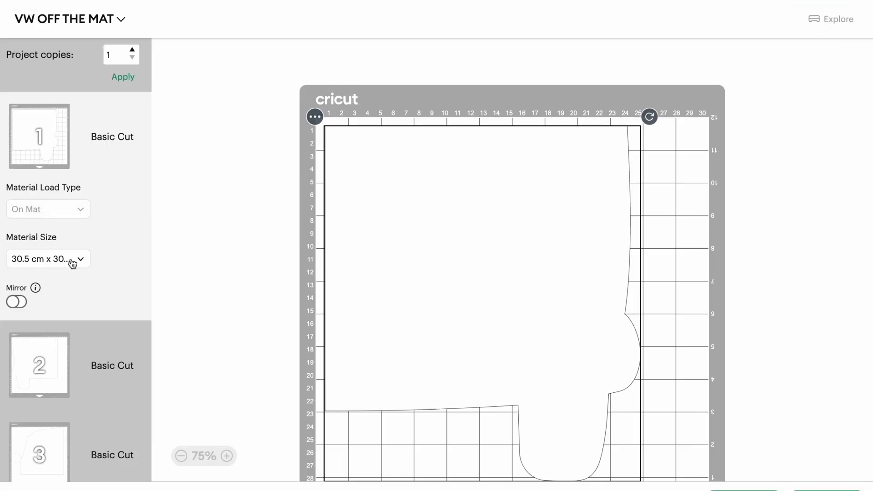
{"action": "scroll", "coordinate": [67, 329], "scroll_direction": "down", "scroll_amount": 15}
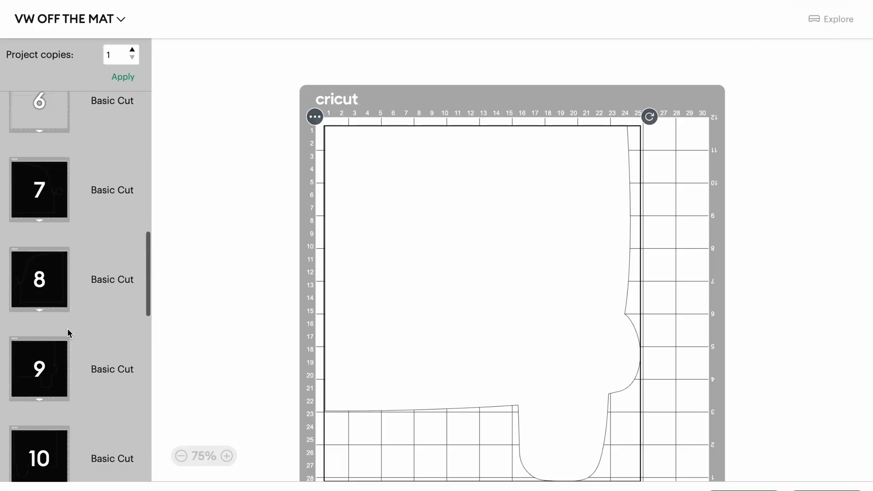
{"action": "scroll", "coordinate": [68, 328], "scroll_direction": "down", "scroll_amount": 10}
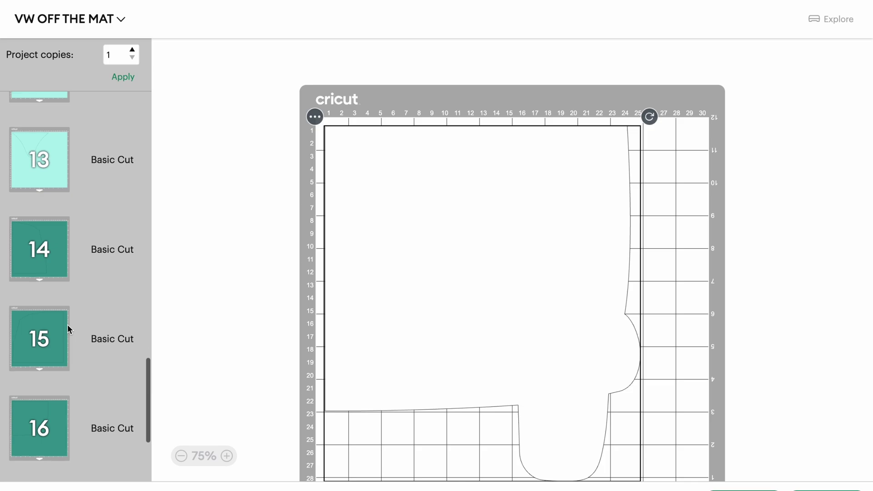